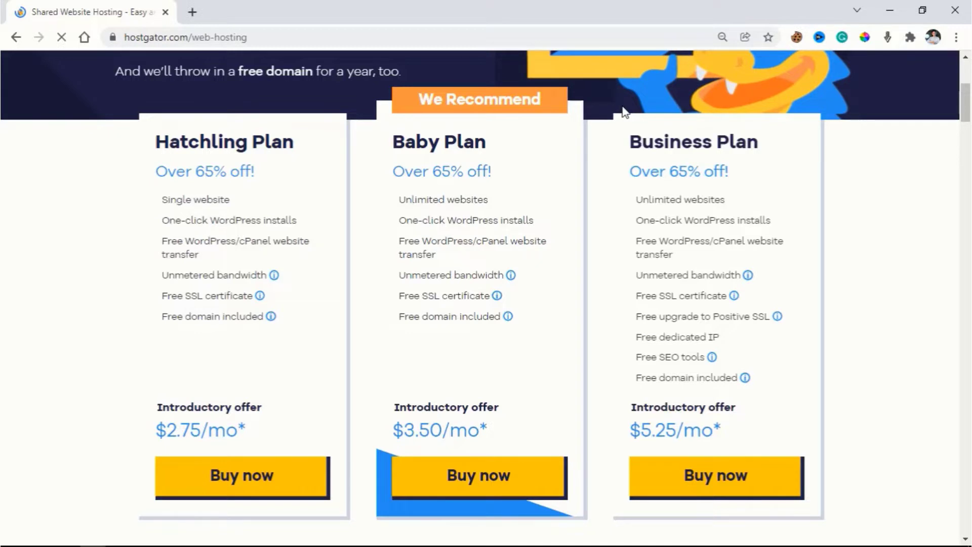
- Choose the Hatchling Plan at $2.75/mo and proceed to its checkout
{"action": "left_click_drag", "start_coordinate": [671, 357], "coordinate": [684, 357]}
{"action": "left_click", "coordinate": [238, 485]}
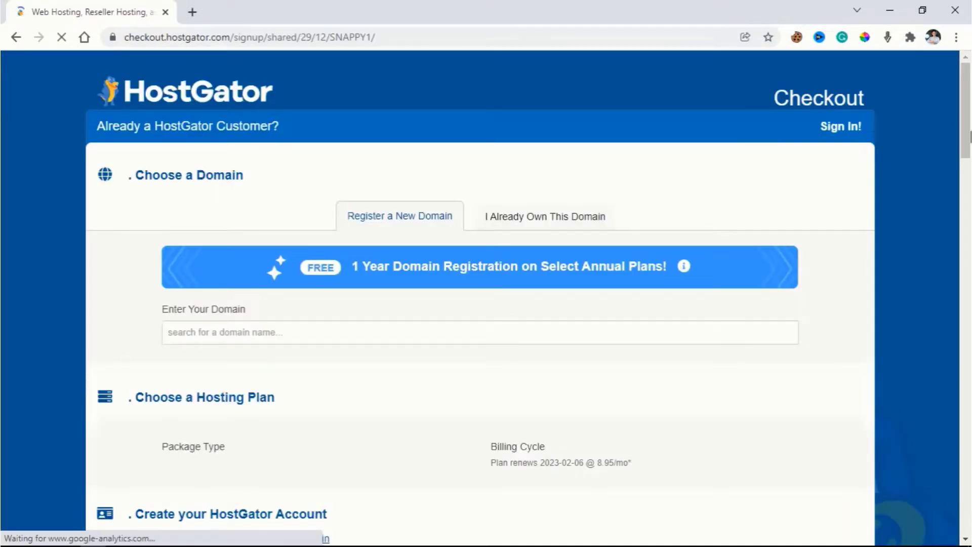
- Search for howtotakeaphoto.com as the order's free primary domain
{"action": "scroll", "coordinate": [969, 152], "scroll_direction": "down", "scroll_amount": 1}
{"action": "scroll", "coordinate": [969, 152], "scroll_direction": "down", "scroll_amount": 2}
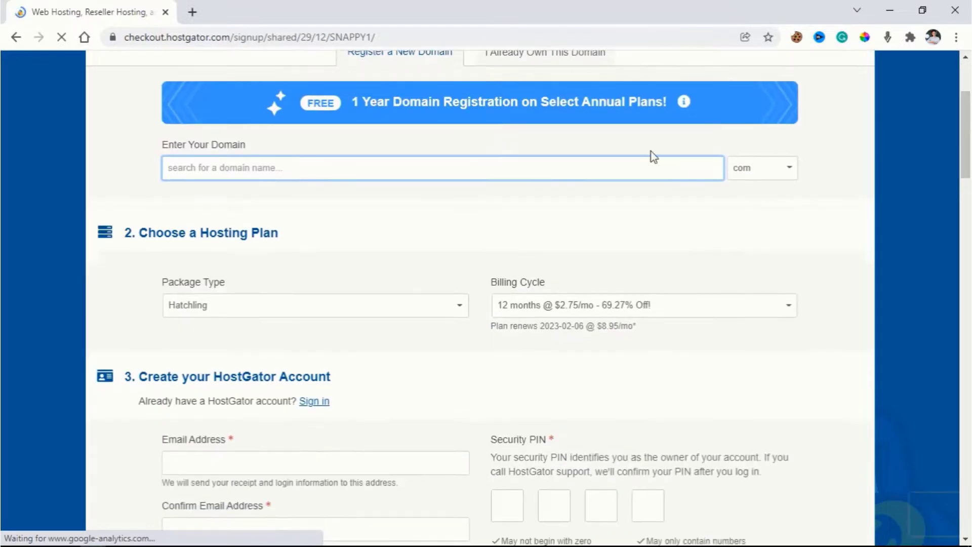
{"action": "type", "text": "howtotakephoto"}
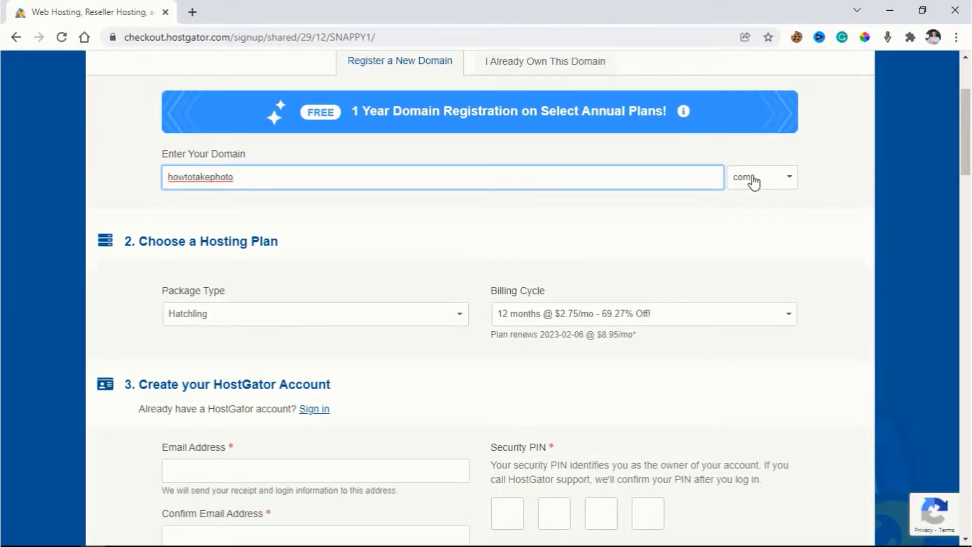
{"action": "left_click", "coordinate": [753, 181]}
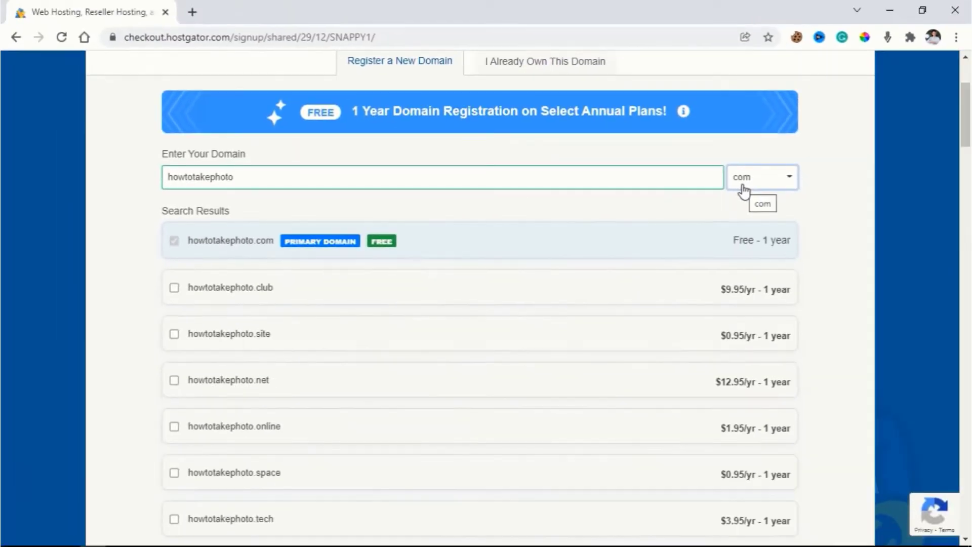
{"action": "scroll", "coordinate": [970, 231], "scroll_direction": "down", "scroll_amount": 12}
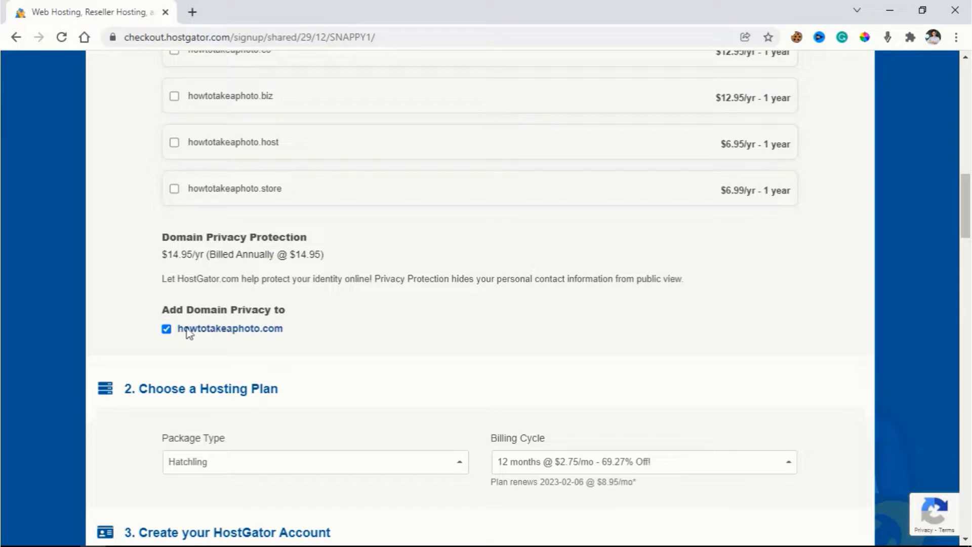
- Remove Domain Privacy Protection from howtotakeaphoto.com
{"action": "left_click", "coordinate": [167, 329]}
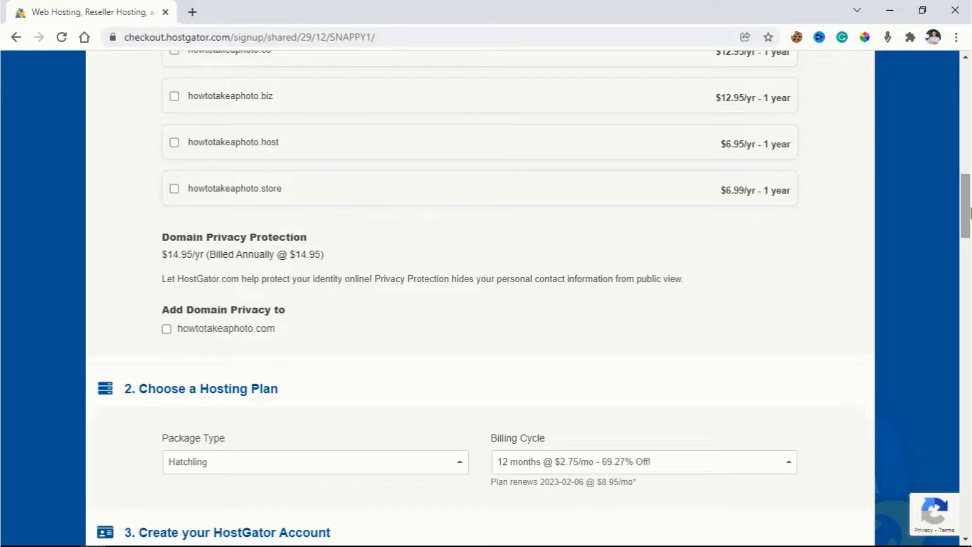
{"action": "left_click_drag", "start_coordinate": [960, 181], "coordinate": [960, 234]}
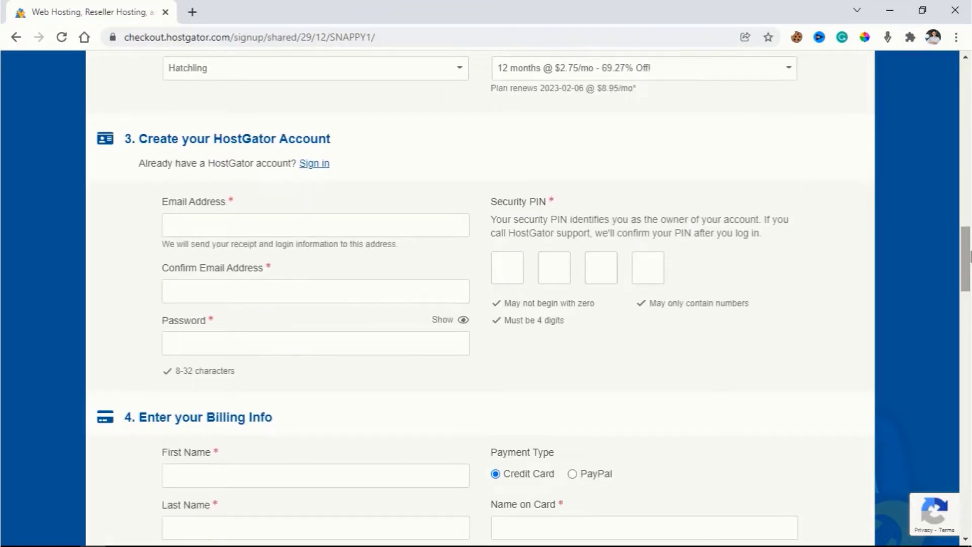
{"action": "scroll", "coordinate": [754, 126], "scroll_direction": "up", "scroll_amount": 2}
- Keep the Hatchling billing cycle at 12 months and check the $35.17 amount due
{"action": "left_click", "coordinate": [723, 198]}
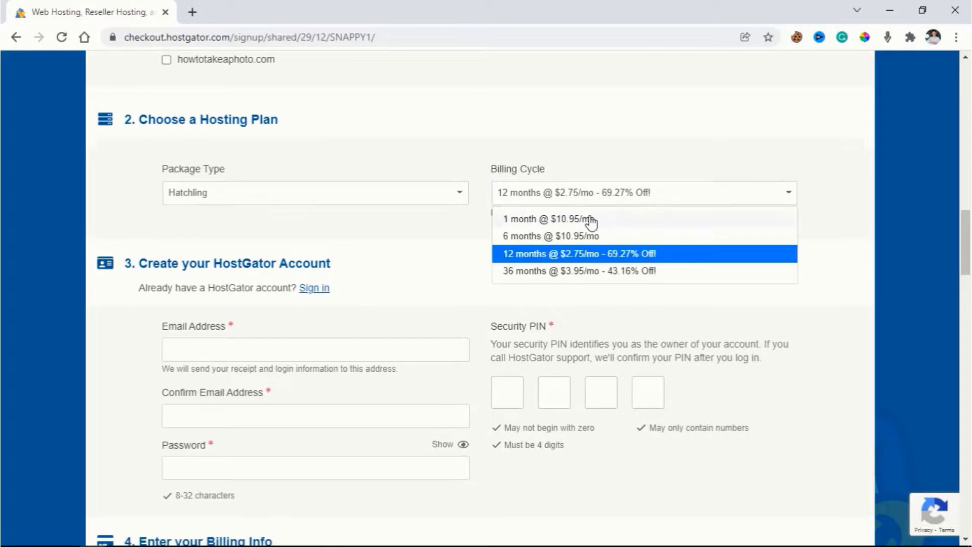
{"action": "left_click", "coordinate": [397, 276]}
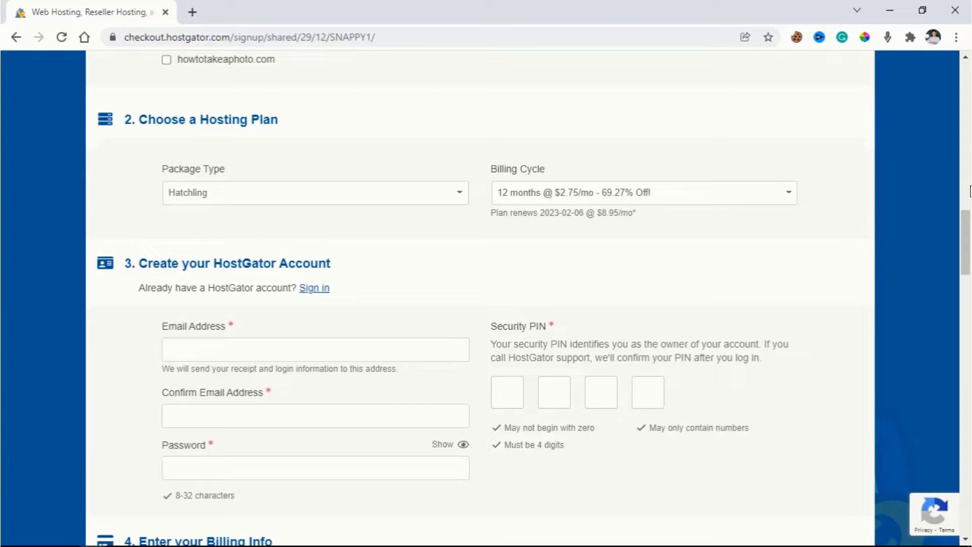
{"action": "left_click_drag", "start_coordinate": [965, 229], "coordinate": [943, 446]}
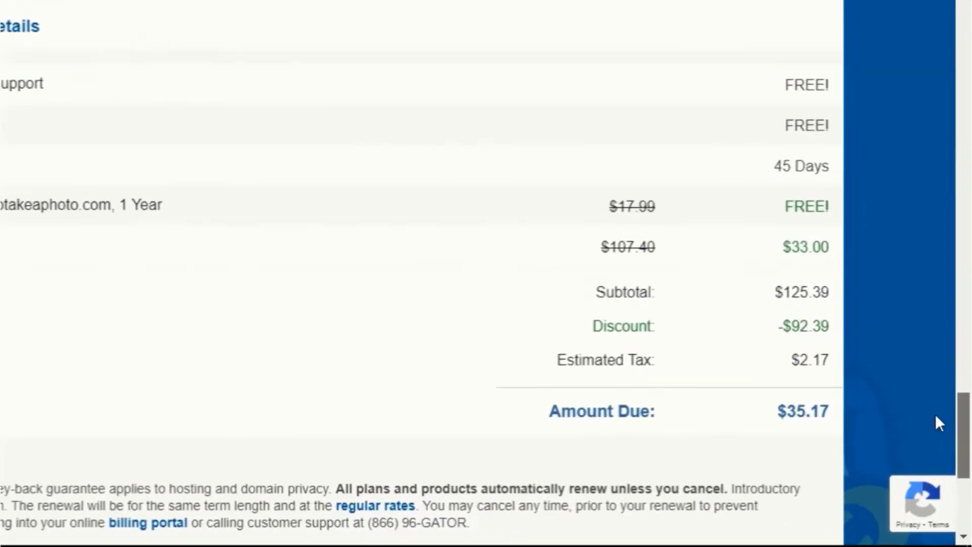
{"action": "left_click_drag", "start_coordinate": [765, 401], "coordinate": [812, 397]}
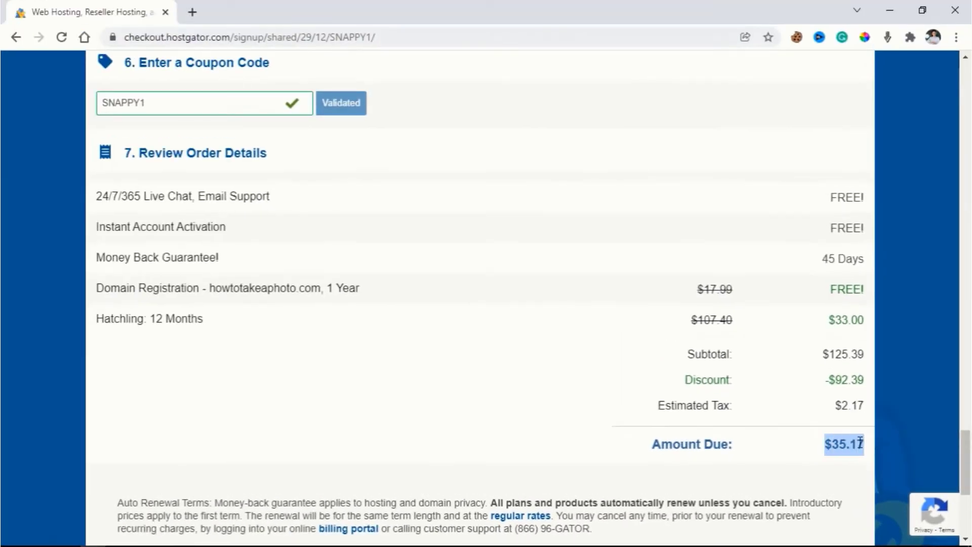
{"action": "left_click_drag", "start_coordinate": [965, 457], "coordinate": [969, 233]}
{"action": "scroll", "coordinate": [904, 250], "scroll_direction": "down", "scroll_amount": 3}
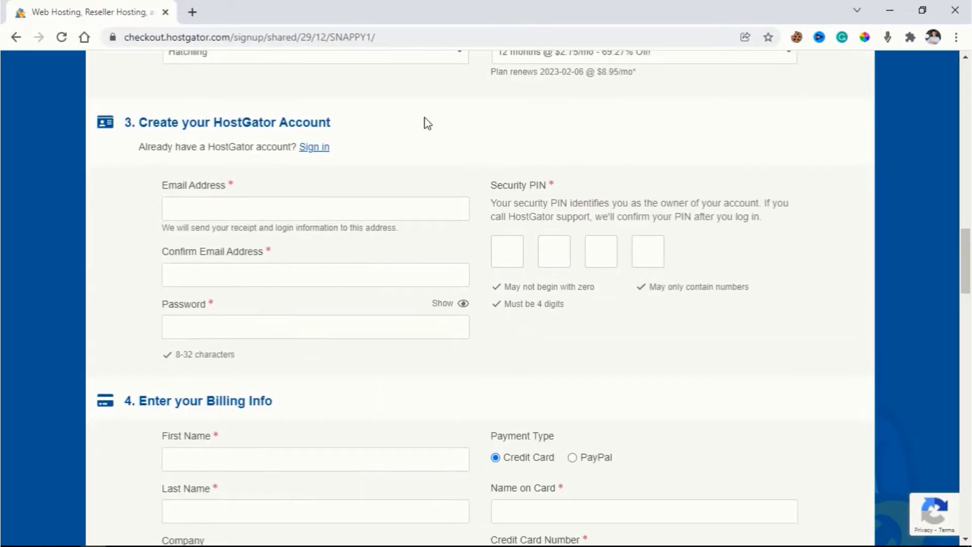
- Enter the account e-mail, autofill its confirmation and password, and type the security PIN
{"action": "left_click_drag", "start_coordinate": [343, 121], "coordinate": [206, 121]}
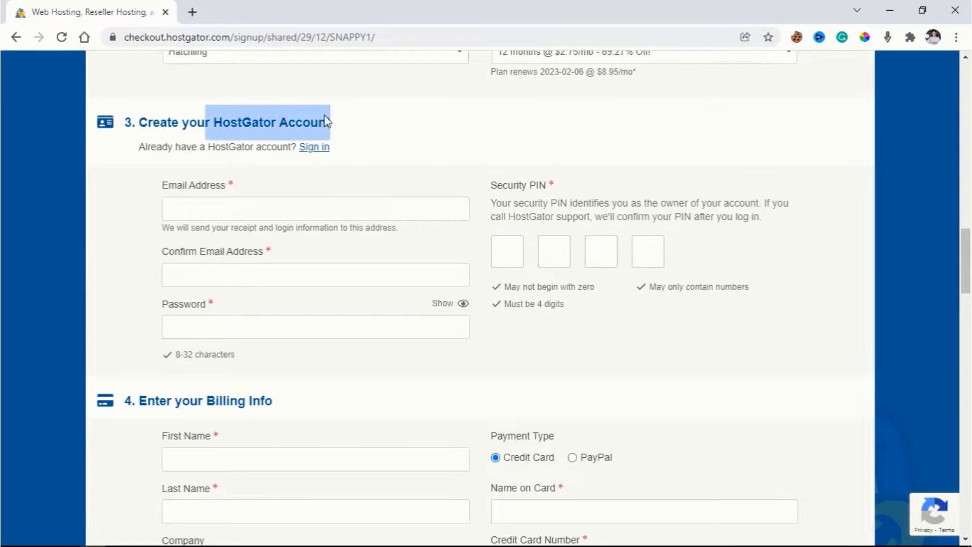
{"action": "left_click", "coordinate": [314, 202]}
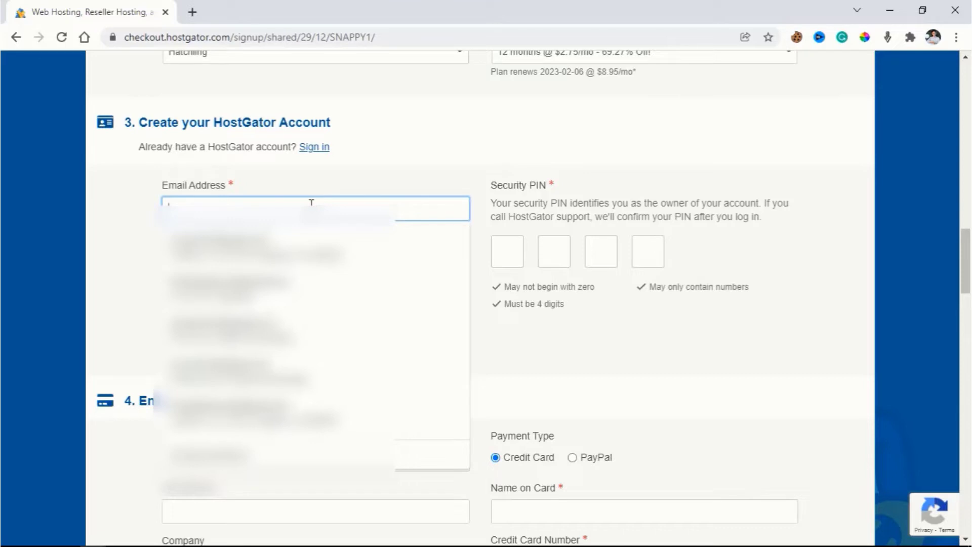
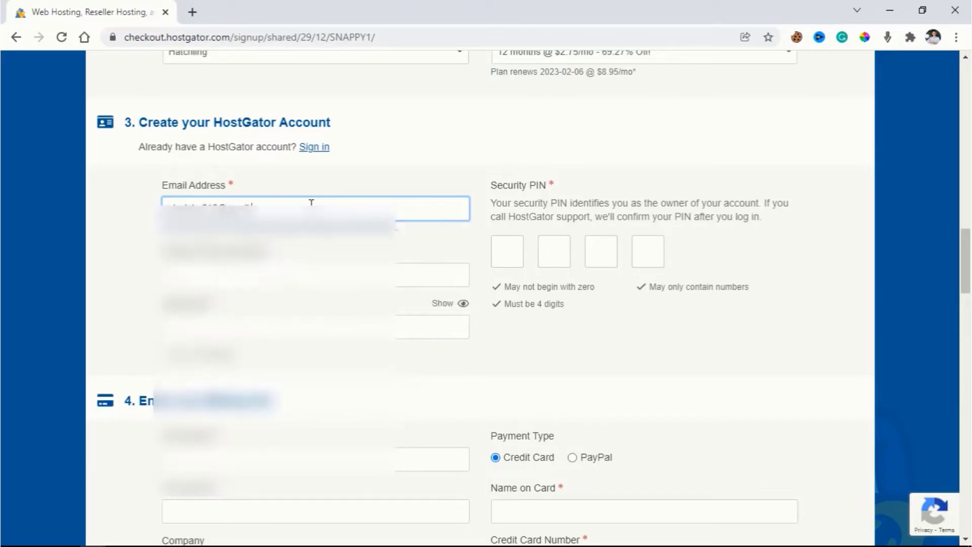
{"action": "key", "text": "Down"}
{"action": "key", "text": "Return"}
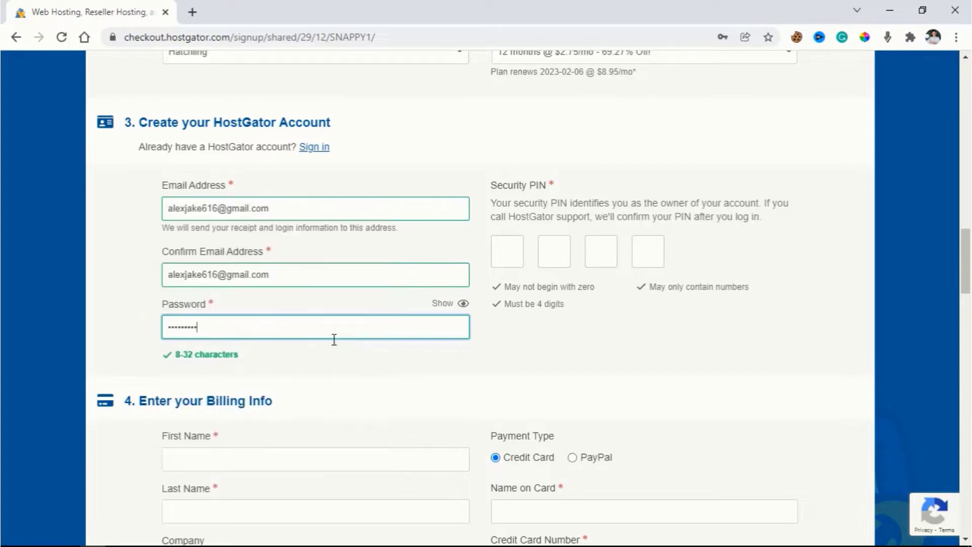
{"action": "left_click_drag", "start_coordinate": [968, 261], "coordinate": [968, 255]}
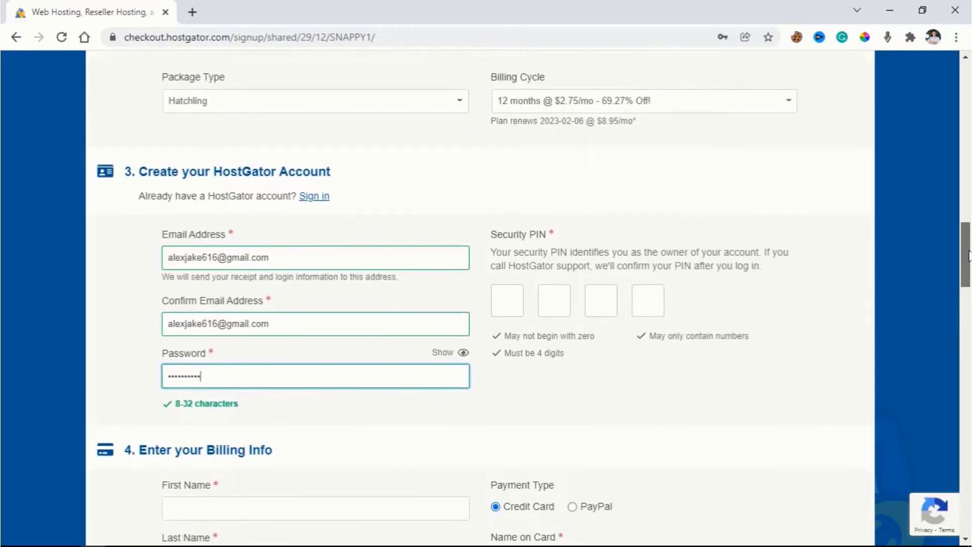
{"action": "left_click", "coordinate": [505, 293]}
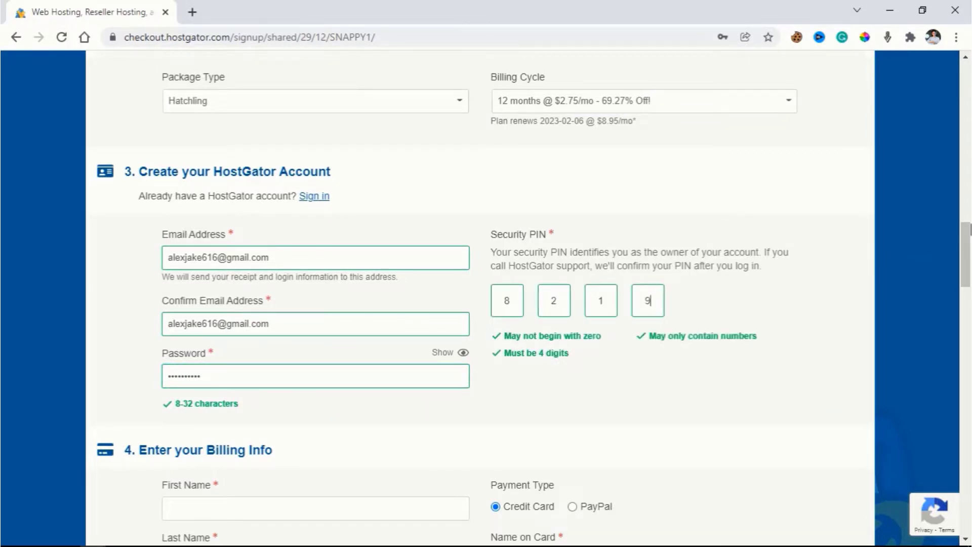
- Keep credit card as the payment type and enter the billing first and last name
{"action": "scroll", "coordinate": [970, 230], "scroll_direction": "down", "scroll_amount": 7}
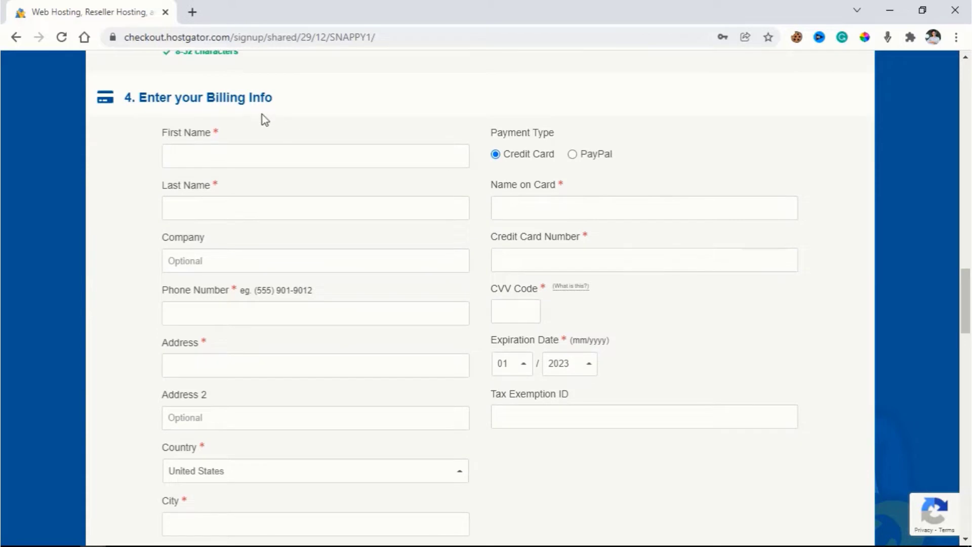
{"action": "left_click", "coordinate": [572, 154]}
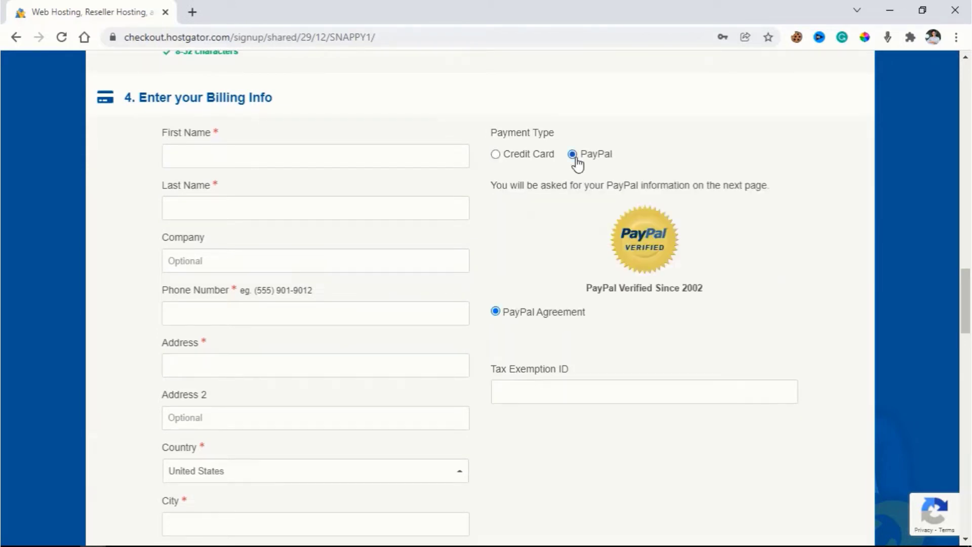
{"action": "left_click", "coordinate": [496, 160]}
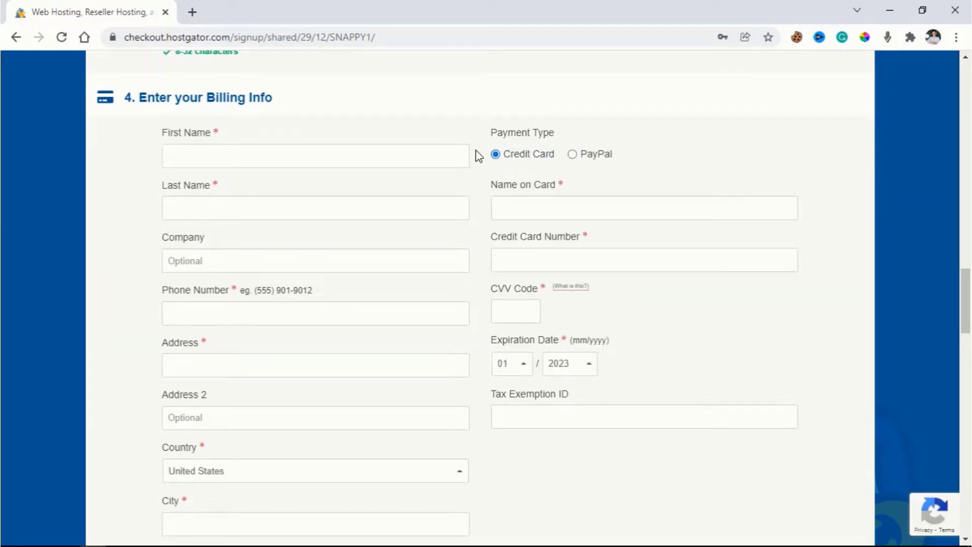
{"action": "left_click", "coordinate": [329, 164]}
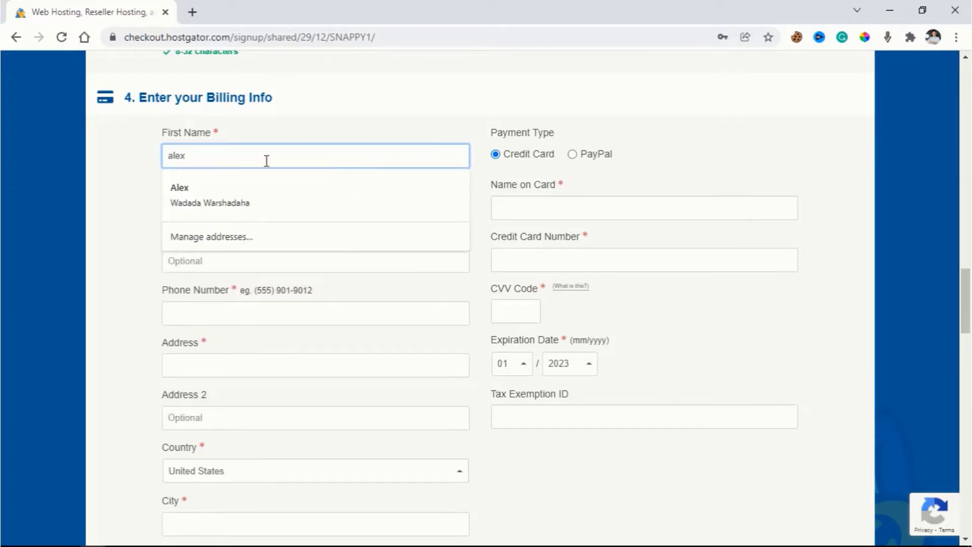
{"action": "left_click", "coordinate": [135, 189]}
{"action": "left_click", "coordinate": [232, 206]}
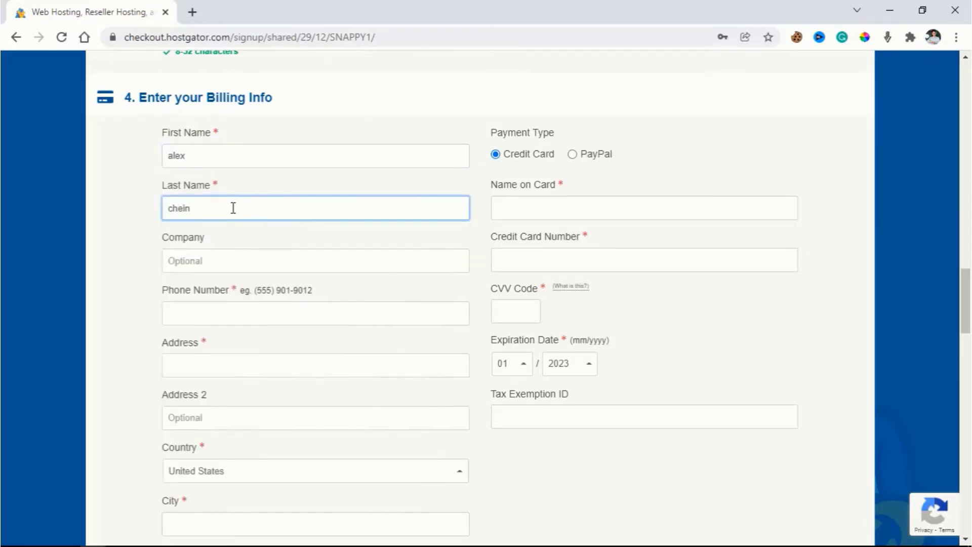
- Enter the phone number and street address, keep United States, and autofill city, state and zip
{"action": "left_click", "coordinate": [255, 311]}
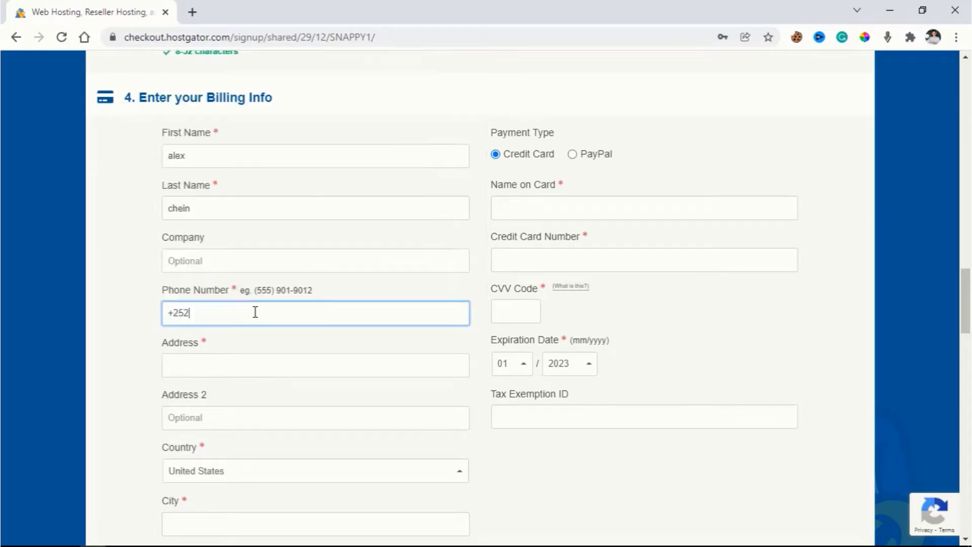
{"action": "scroll", "coordinate": [255, 312], "scroll_direction": "down", "scroll_amount": 1}
{"action": "left_click", "coordinate": [341, 286]}
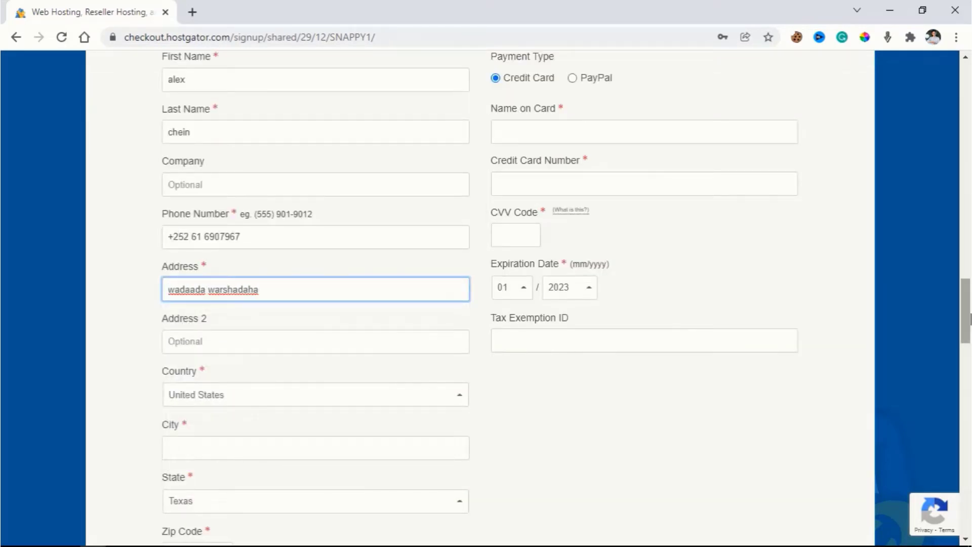
{"action": "scroll", "coordinate": [901, 340], "scroll_direction": "down", "scroll_amount": 3}
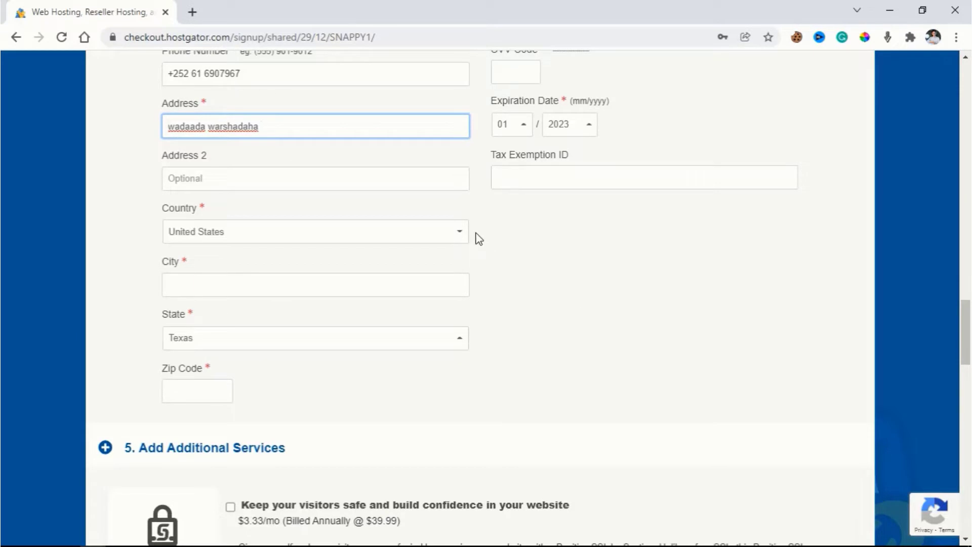
{"action": "left_click", "coordinate": [440, 239]}
{"action": "left_click", "coordinate": [595, 249]}
{"action": "left_click", "coordinate": [400, 293]}
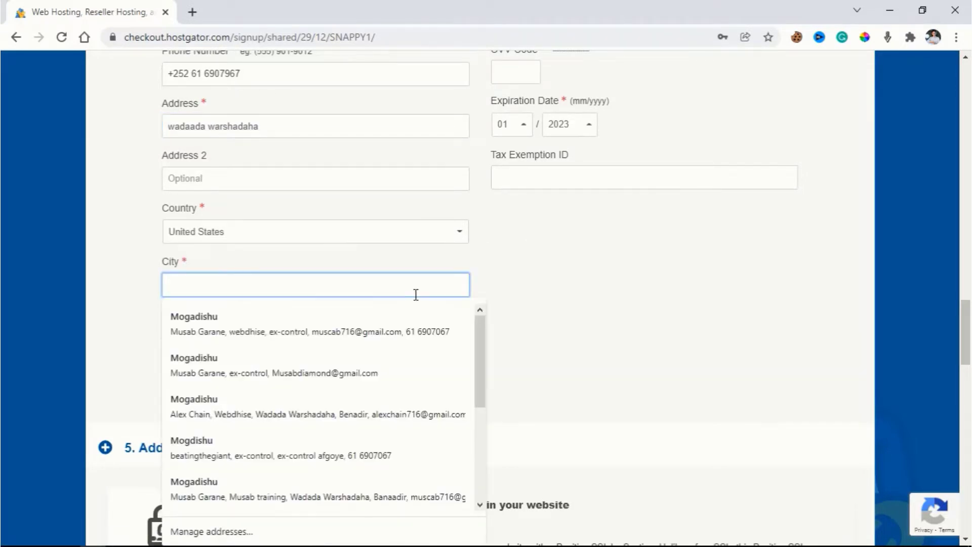
{"action": "type", "text": "pho"}
{"action": "left_click", "coordinate": [197, 391]}
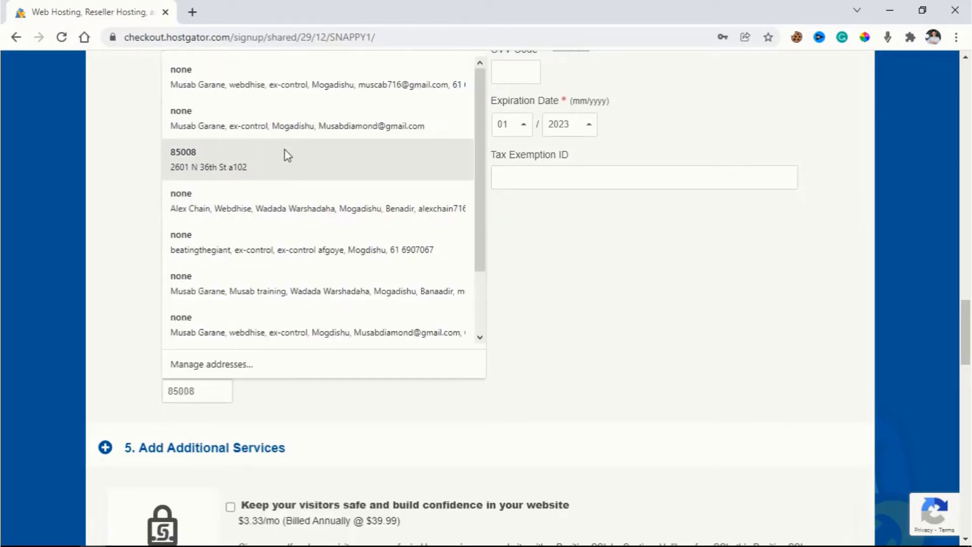
{"action": "left_click", "coordinate": [282, 152]}
{"action": "left_click_drag", "start_coordinate": [965, 304], "coordinate": [963, 282]}
- Enter the cardholder's name, accept the autofilled card details, and review the $33.00 amount due
{"action": "left_click", "coordinate": [607, 153]}
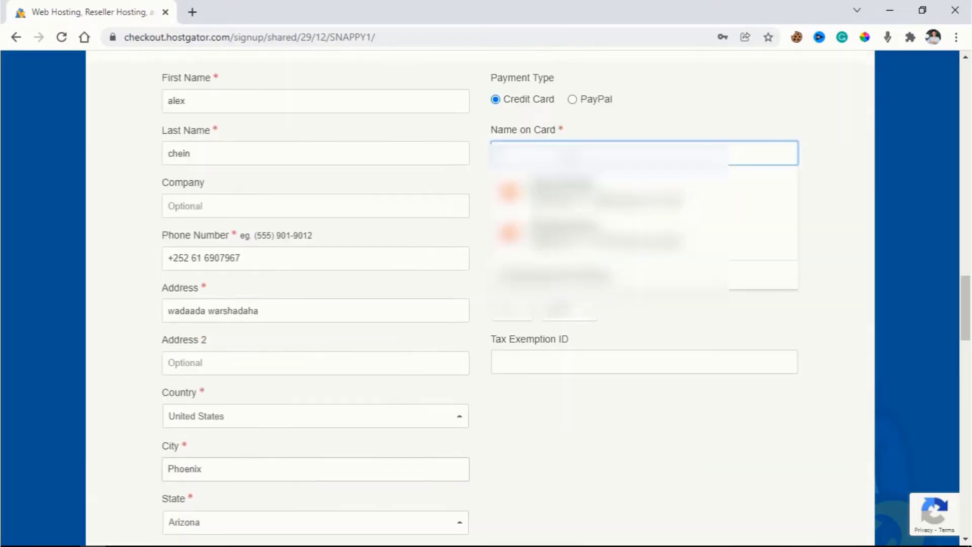
{"action": "left_click", "coordinate": [647, 289]}
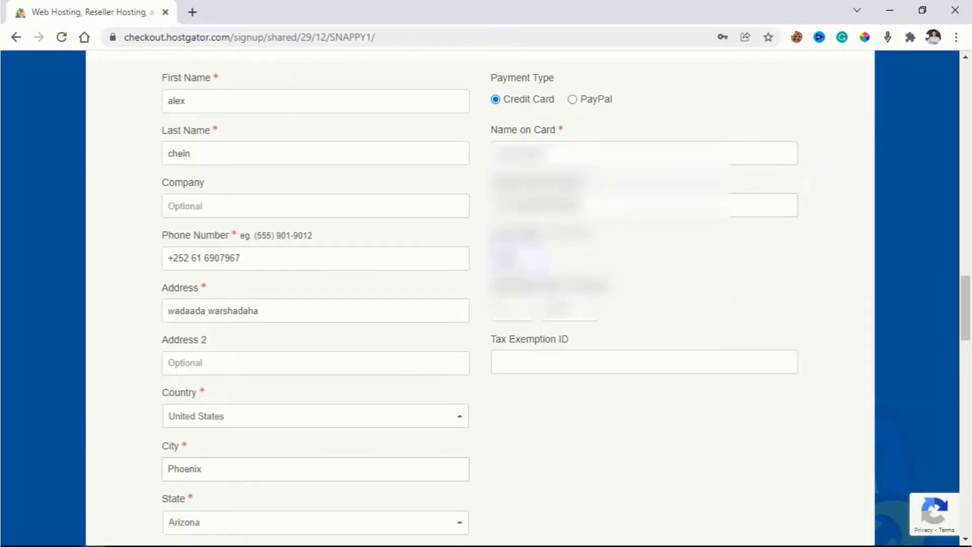
{"action": "left_click_drag", "start_coordinate": [966, 302], "coordinate": [968, 475]}
{"action": "left_click_drag", "start_coordinate": [825, 304], "coordinate": [826, 293]}
{"action": "left_click", "coordinate": [821, 297]}
{"action": "left_click", "coordinate": [799, 293]}
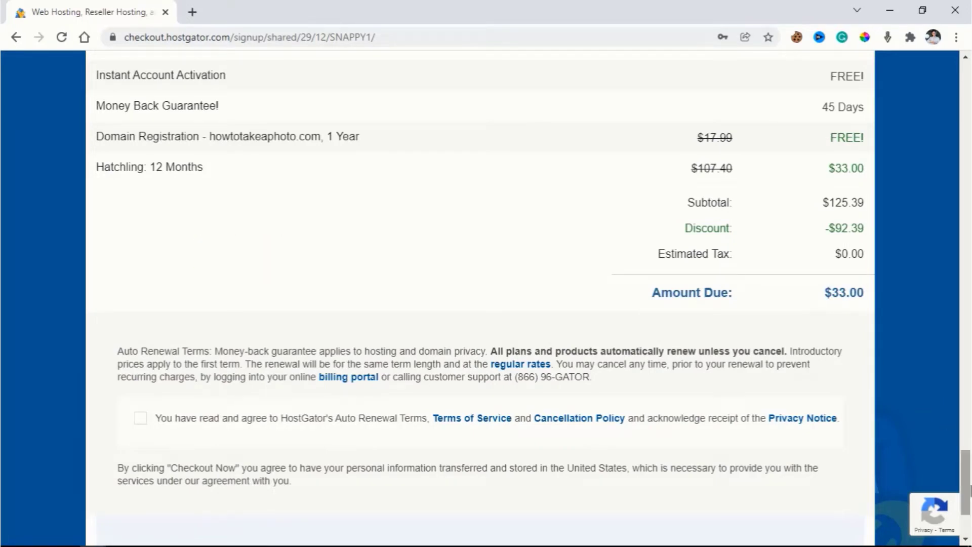
- Agree to the auto renewal terms, place the order, and dismiss the browser password prompt
{"action": "scroll", "coordinate": [812, 302], "scroll_direction": "down", "scroll_amount": 3}
{"action": "left_click", "coordinate": [140, 280]}
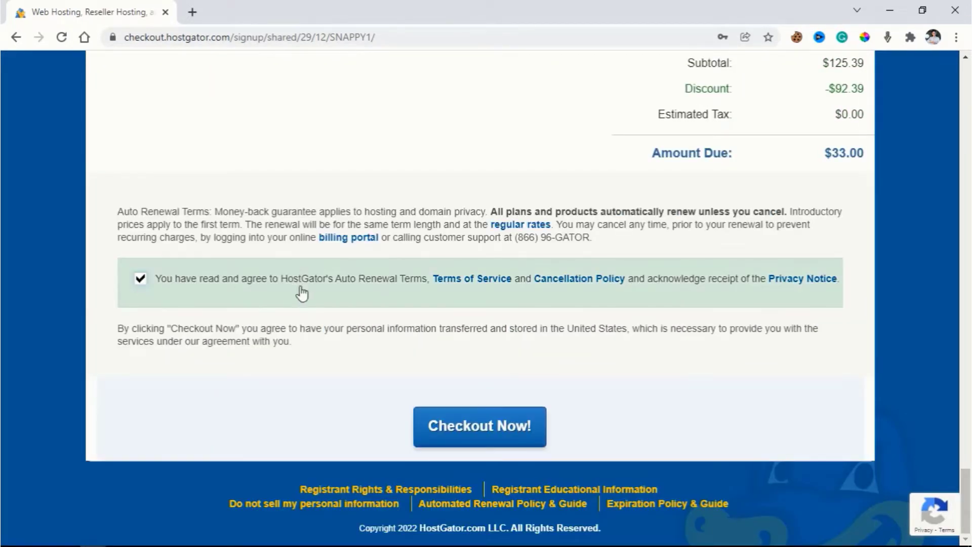
{"action": "left_click", "coordinate": [490, 422]}
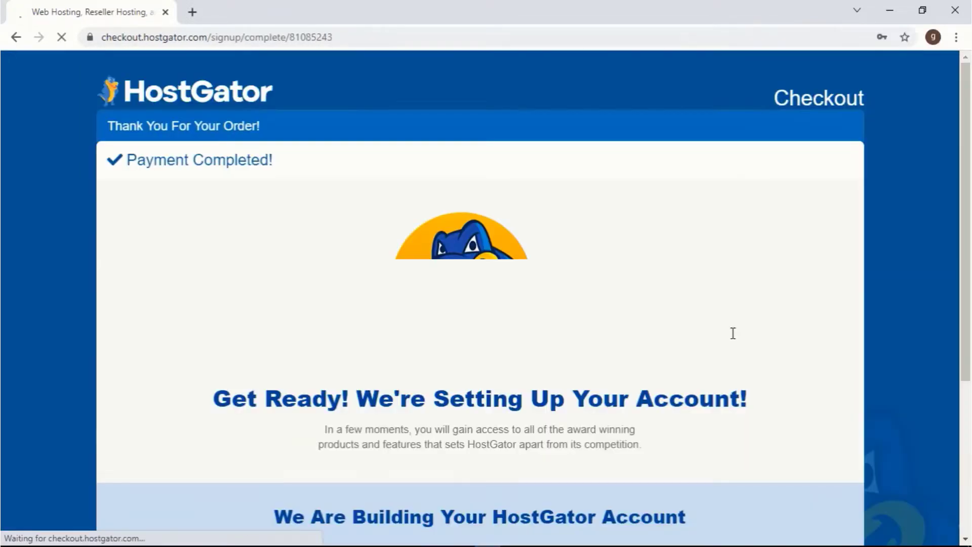
{"action": "key", "text": "ctrl+minus"}
{"action": "left_click", "coordinate": [830, 270]}
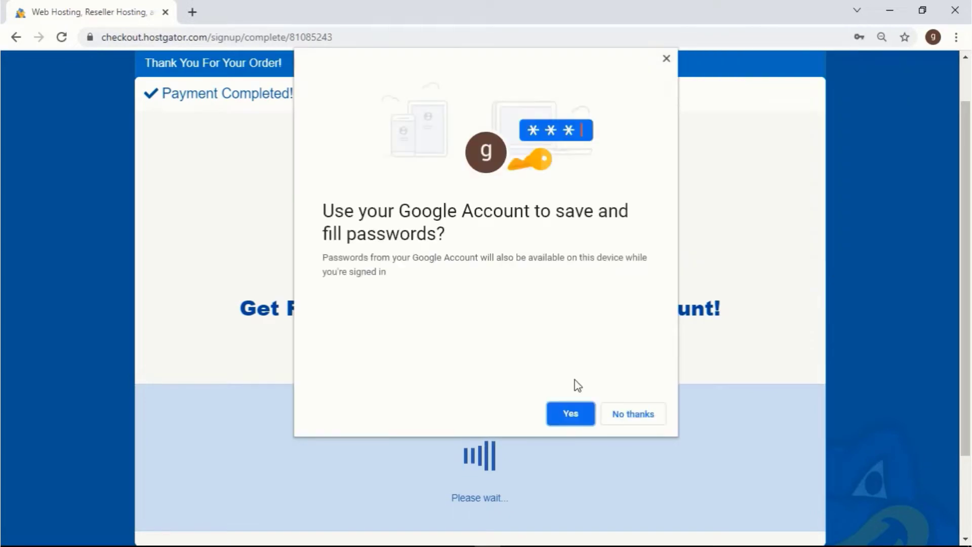
{"action": "left_click", "coordinate": [571, 414]}
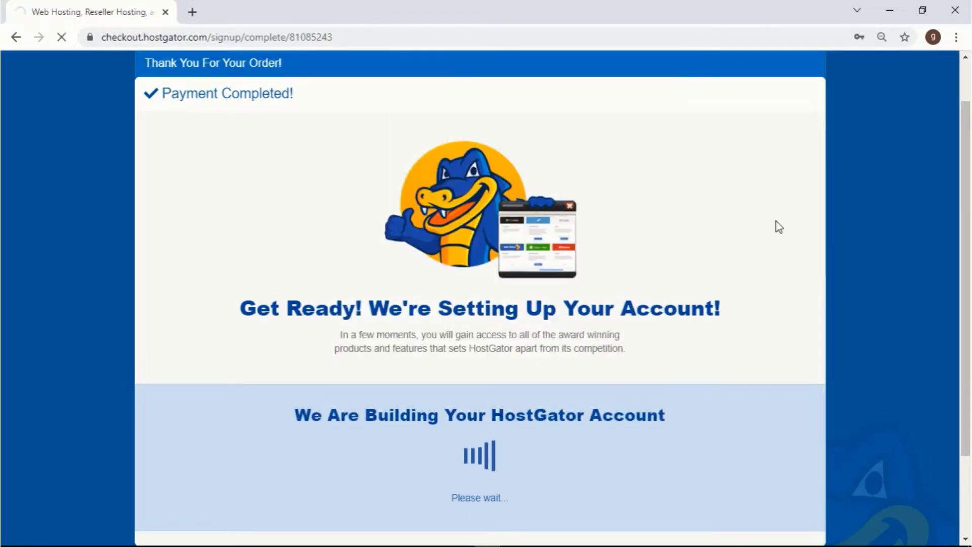
{"action": "scroll", "coordinate": [967, 282], "scroll_direction": "down", "scroll_amount": 3}
{"action": "scroll", "coordinate": [967, 283], "scroll_direction": "down", "scroll_amount": 5}
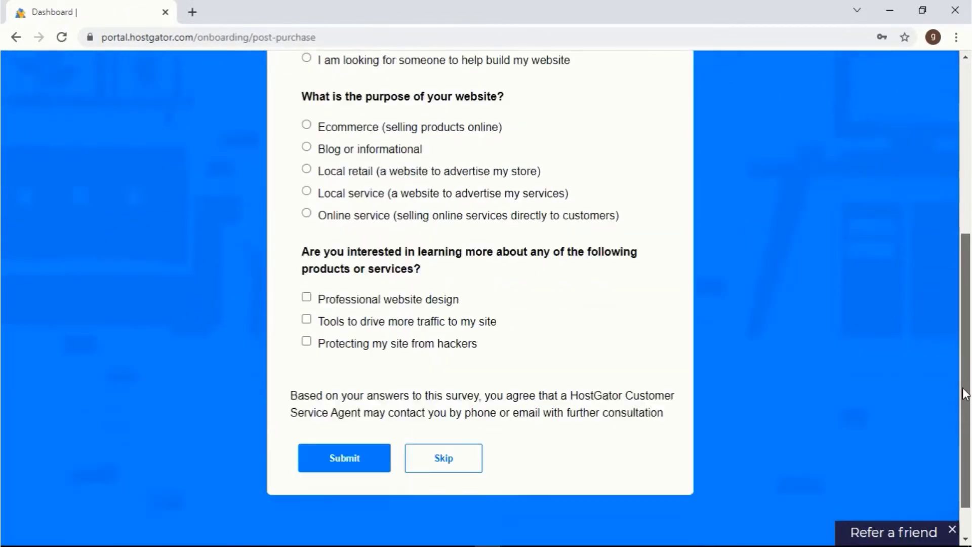
- Skip the survey, close the WordPress promo, and launch the Install WordPress installer
{"action": "left_click", "coordinate": [470, 430]}
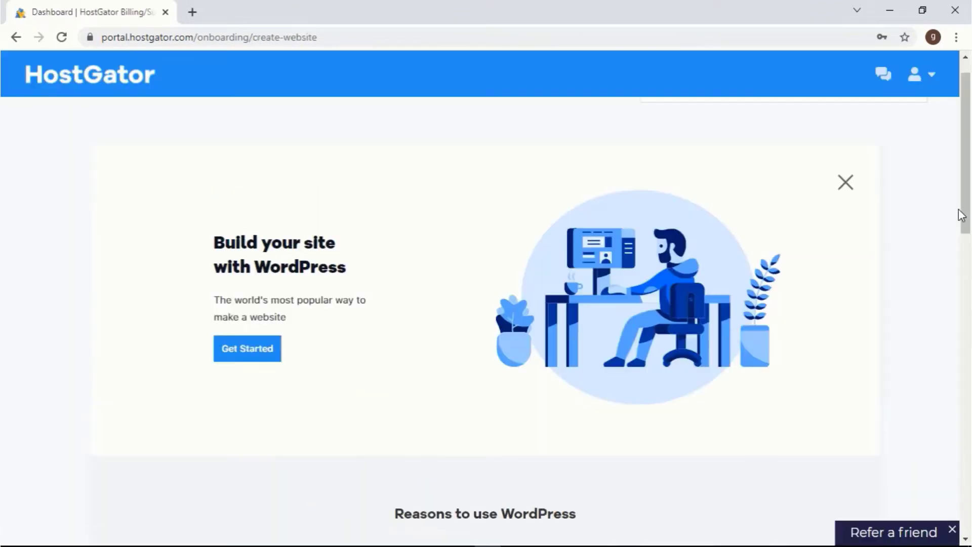
{"action": "left_click", "coordinate": [844, 185]}
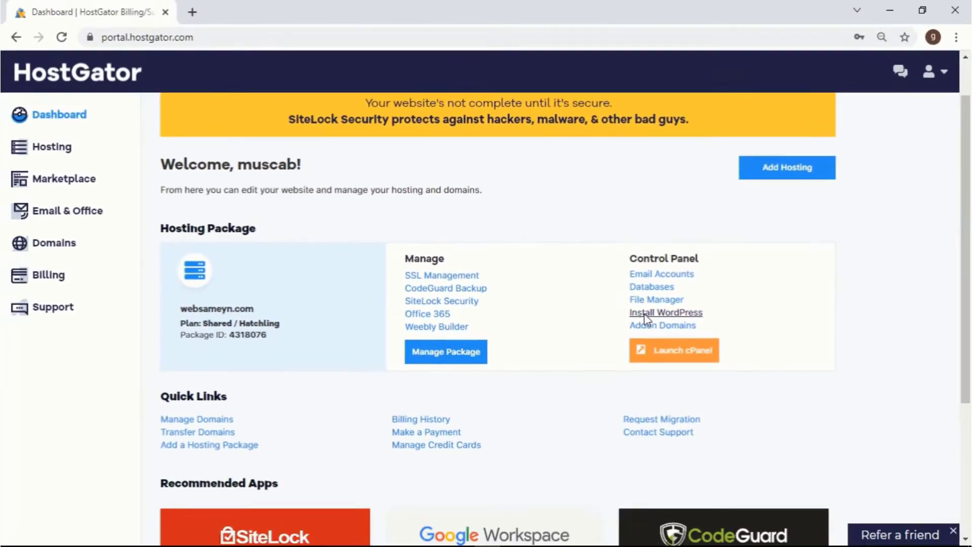
{"action": "left_click", "coordinate": [546, 315]}
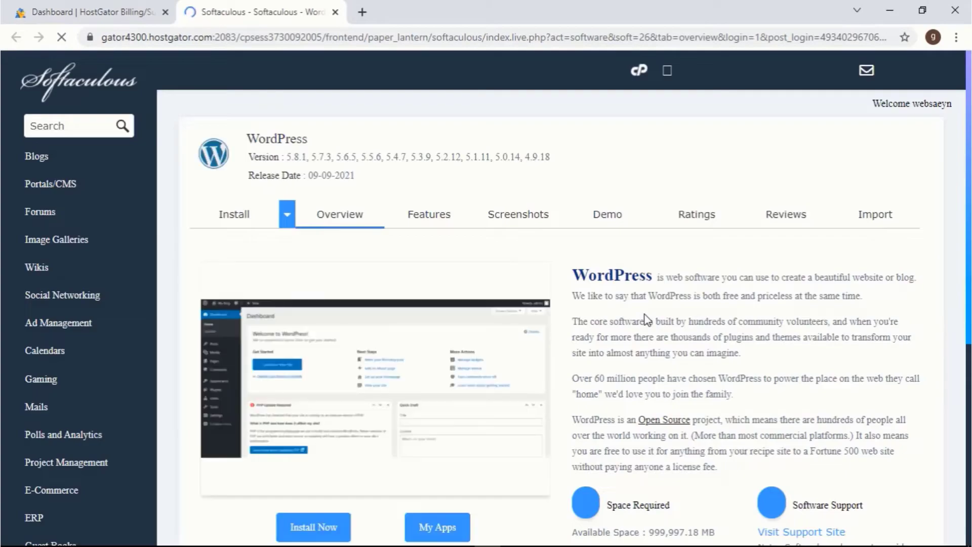
- Set the site name to websameyn and the description to 'sida website loo sameeyo'
{"action": "scroll", "coordinate": [820, 229], "scroll_direction": "down", "scroll_amount": 1}
{"action": "scroll", "coordinate": [820, 229], "scroll_direction": "up", "scroll_amount": 1}
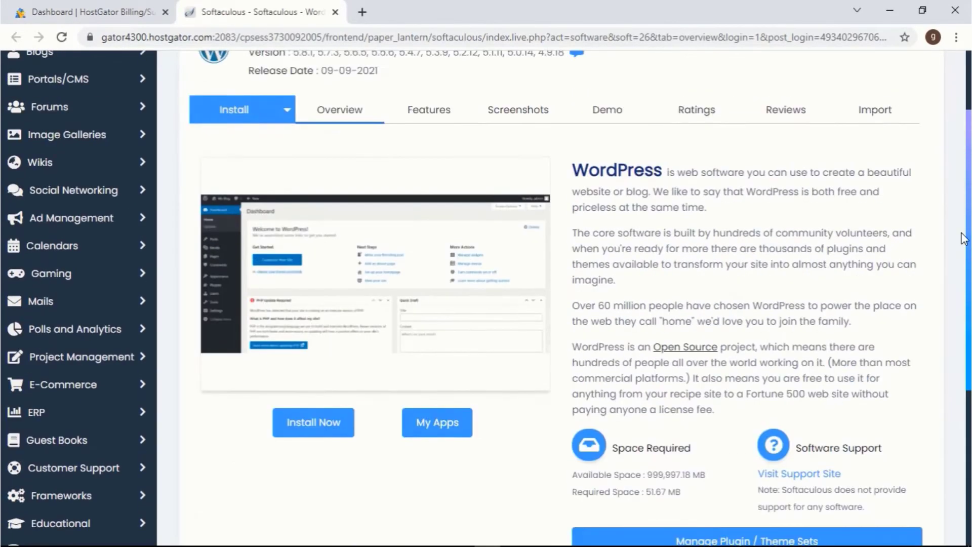
{"action": "left_click", "coordinate": [315, 421]}
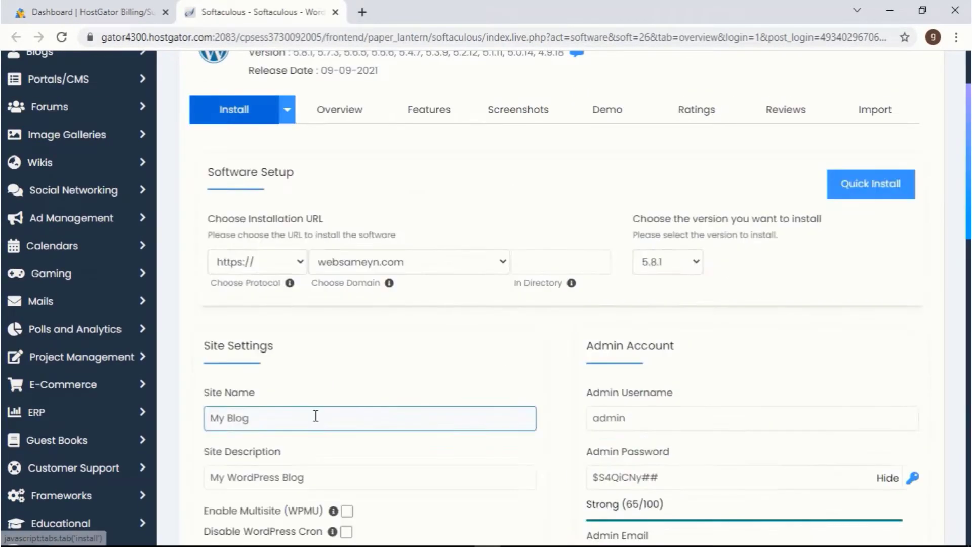
{"action": "scroll", "coordinate": [314, 414], "scroll_direction": "down", "scroll_amount": 2}
{"action": "key", "text": "ctrl+minus"}
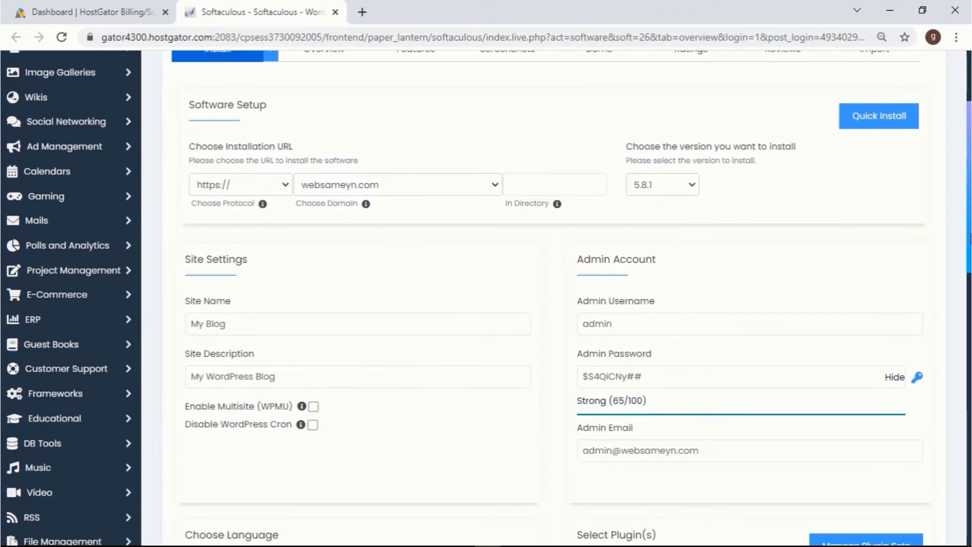
{"action": "scroll", "coordinate": [870, 249], "scroll_direction": "down", "scroll_amount": 2}
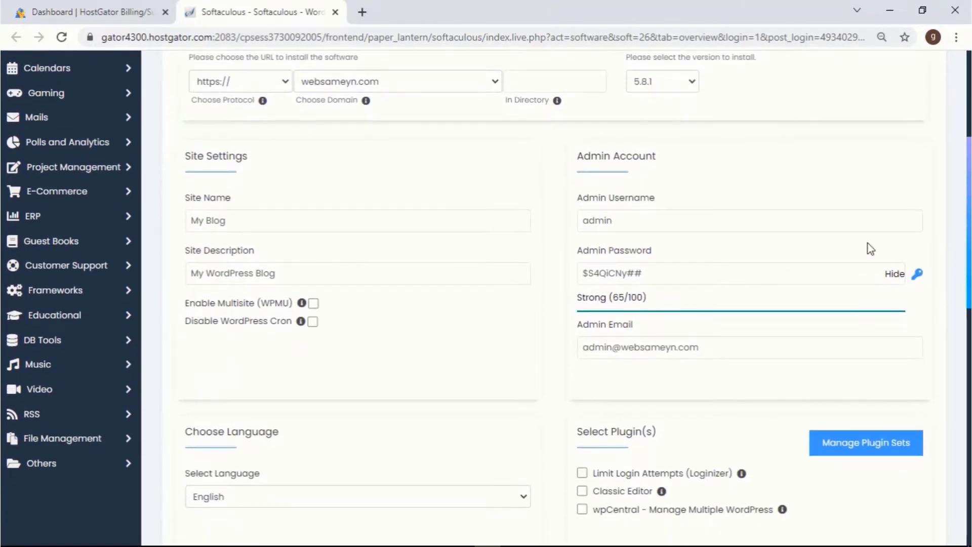
{"action": "left_click_drag", "start_coordinate": [251, 223], "coordinate": [197, 223]}
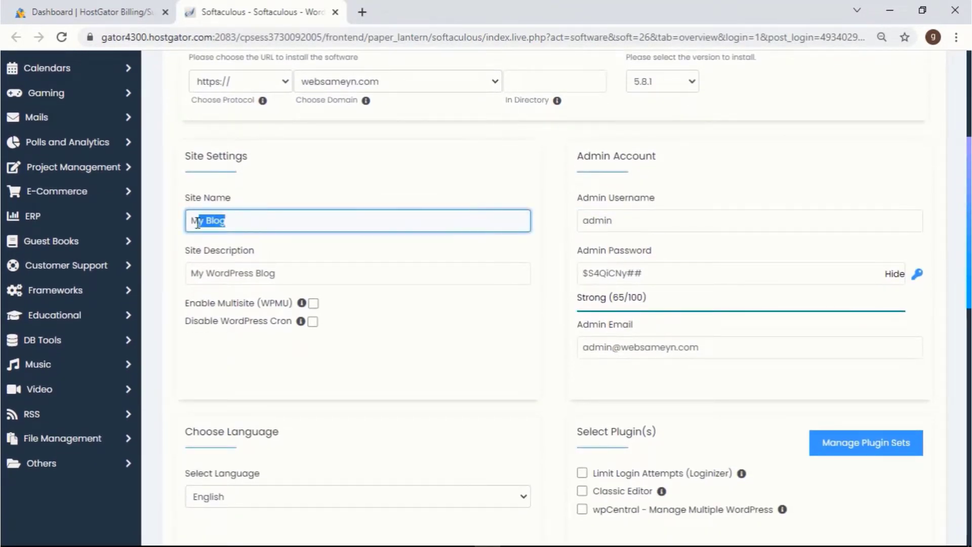
{"action": "type", "text": "websameyn"}
{"action": "key", "text": "Tab"}
{"action": "type", "text": "sida website loo sameeyo"}
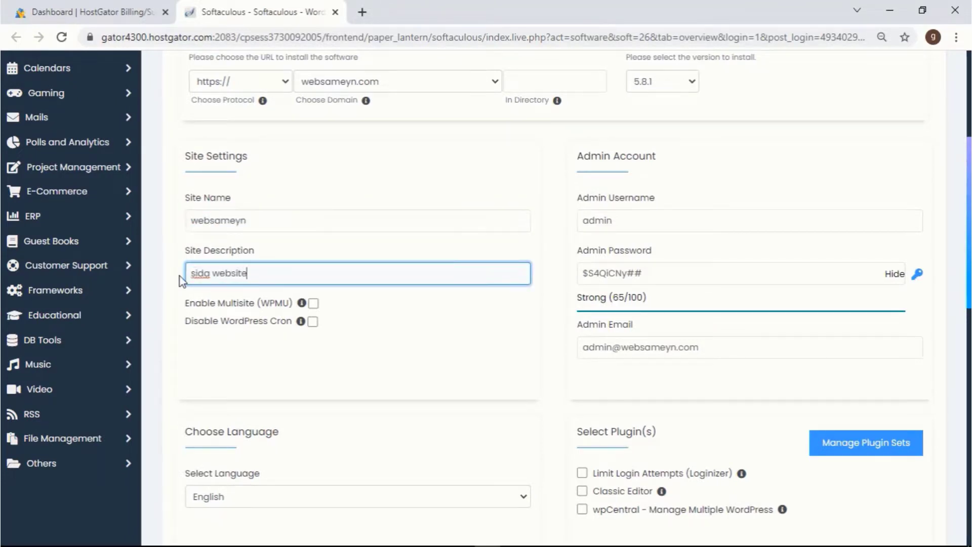
- Replace the default admin username, password and e-mail with the new account's details
{"action": "left_click", "coordinate": [658, 220]}
{"action": "left_click_drag", "start_coordinate": [658, 219], "coordinate": [579, 220]}
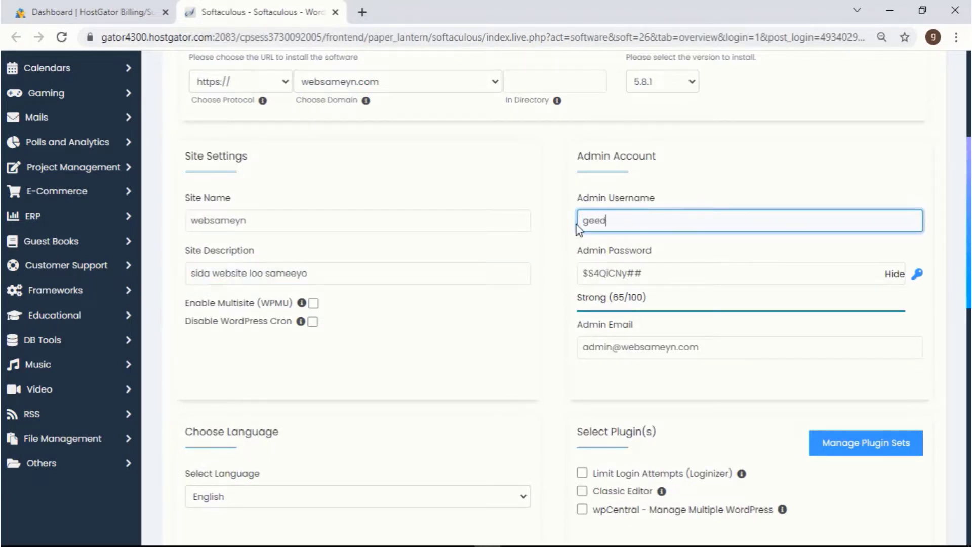
{"action": "key", "text": "Tab"}
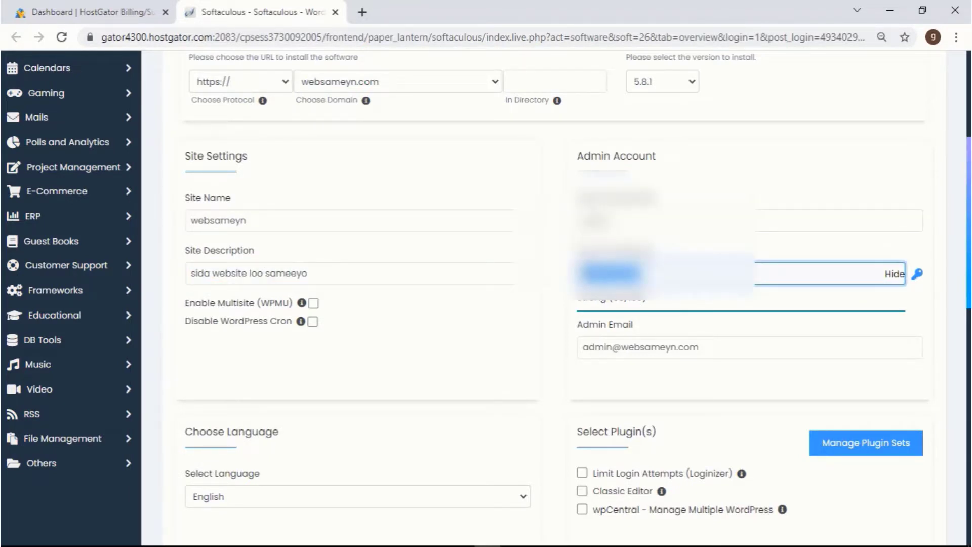
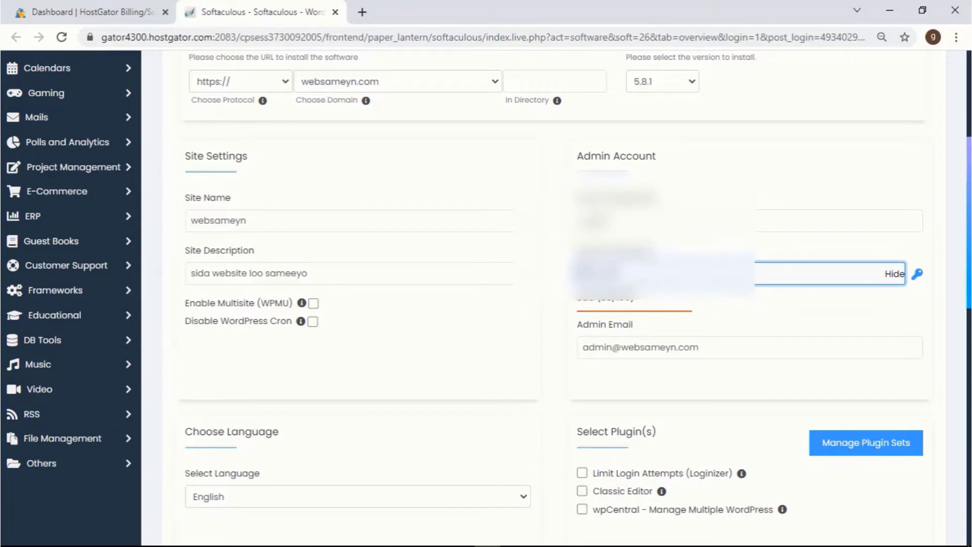
{"action": "left_click", "coordinate": [894, 273]}
{"action": "left_click", "coordinate": [779, 344]}
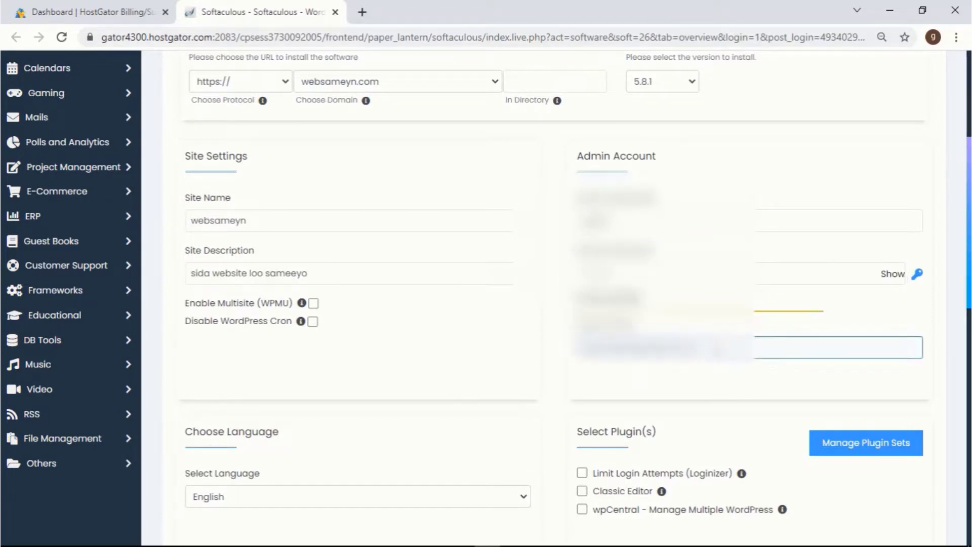
{"action": "left_click_drag", "start_coordinate": [703, 346], "coordinate": [558, 366]}
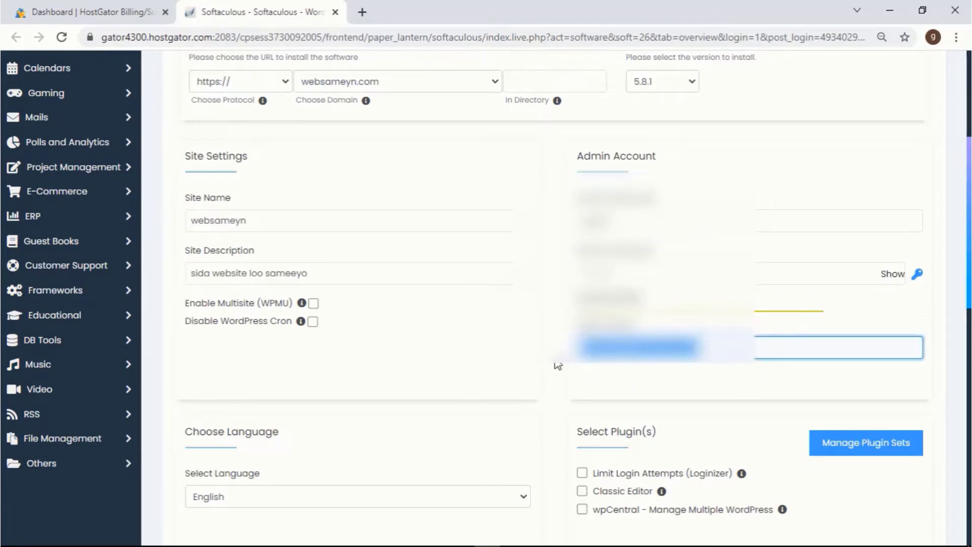
{"action": "type", "text": "ad"}
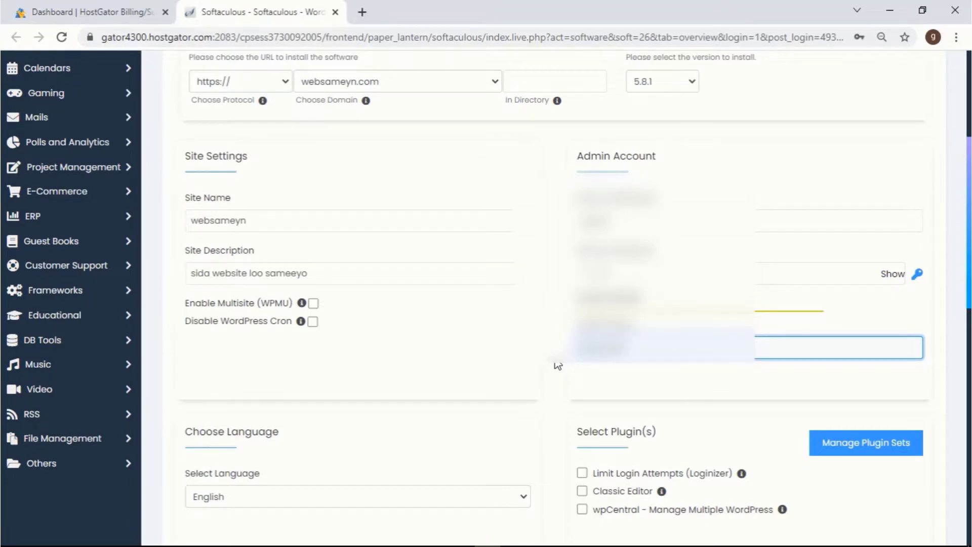
{"action": "scroll", "coordinate": [558, 366], "scroll_direction": "down", "scroll_amount": 13}
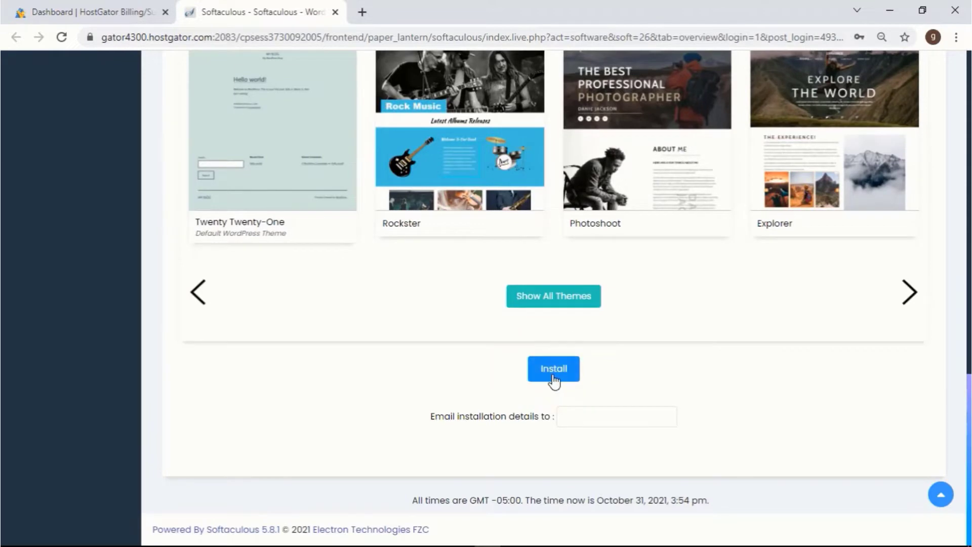
- Install WordPress and open the new site in its own browser tab
{"action": "left_click", "coordinate": [556, 375]}
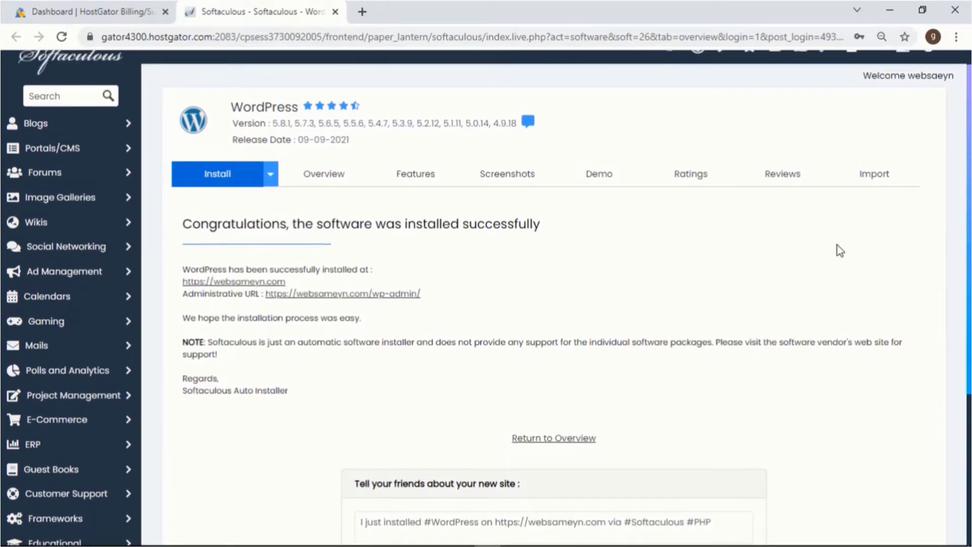
{"action": "right_click", "coordinate": [264, 286]}
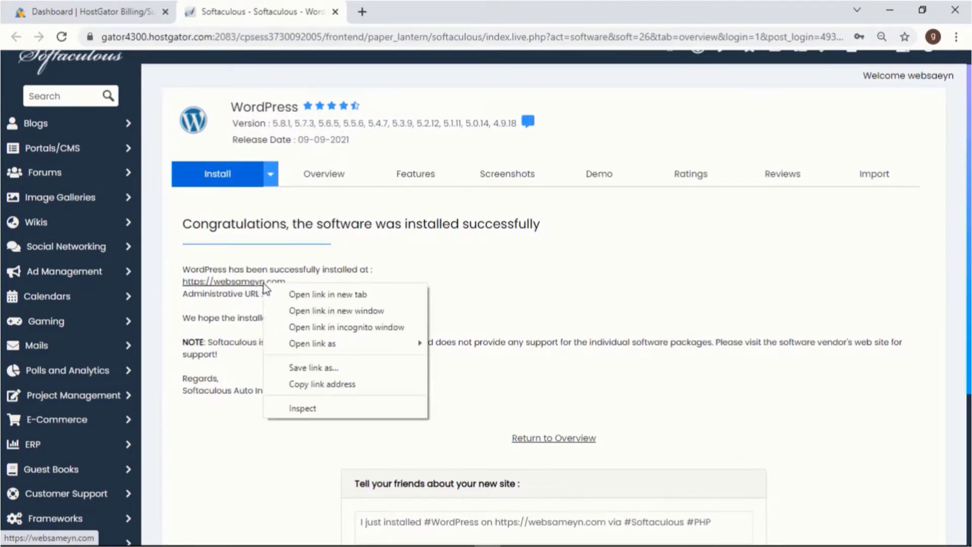
{"action": "left_click", "coordinate": [298, 293]}
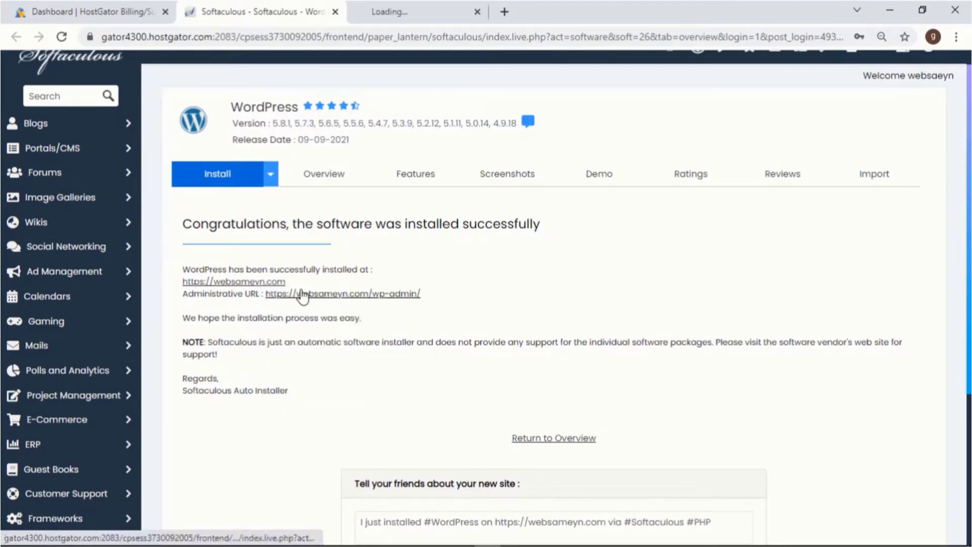
{"action": "left_click", "coordinate": [428, 7]}
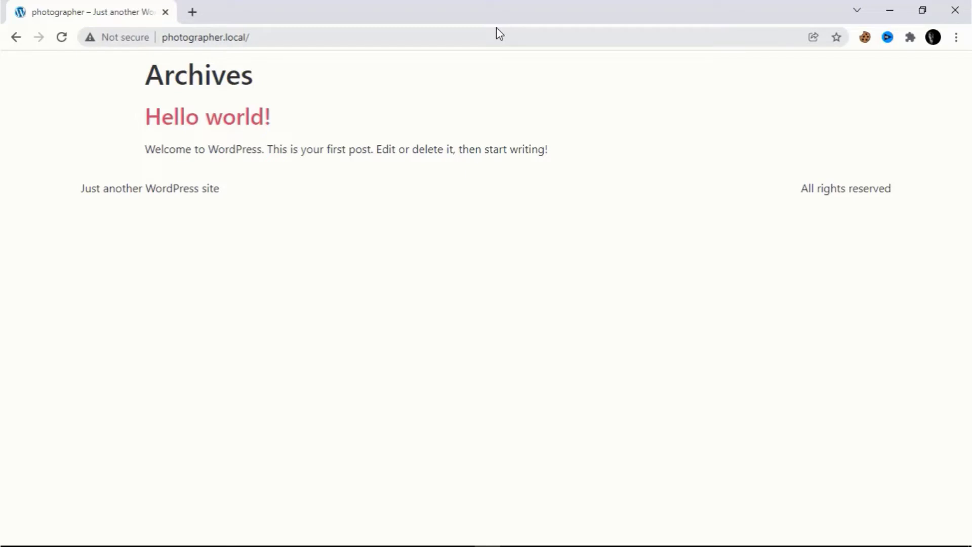
- Go to the site's wp-admin login and sign in with the username and saved password
{"action": "left_click", "coordinate": [497, 34]}
{"action": "left_click", "coordinate": [497, 34]}
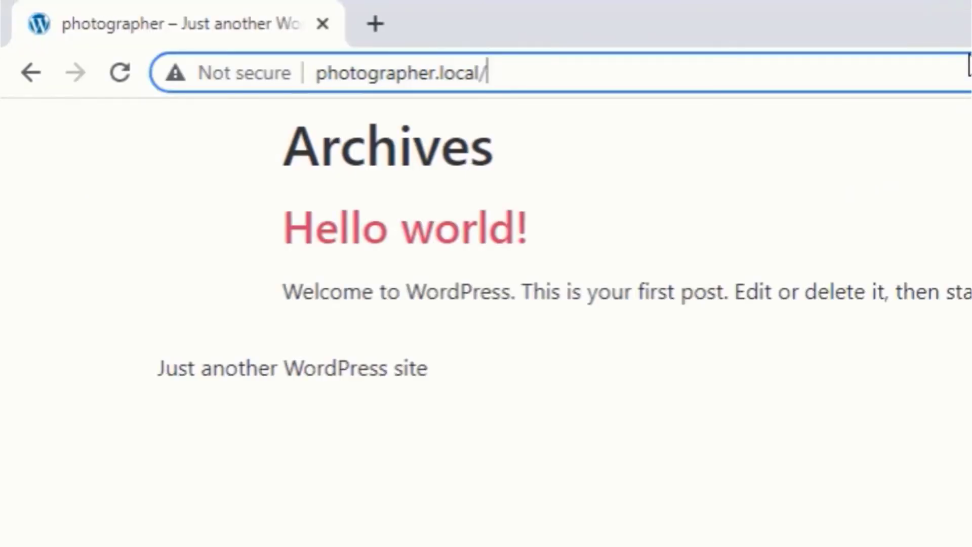
{"action": "type", "text": "wp"}
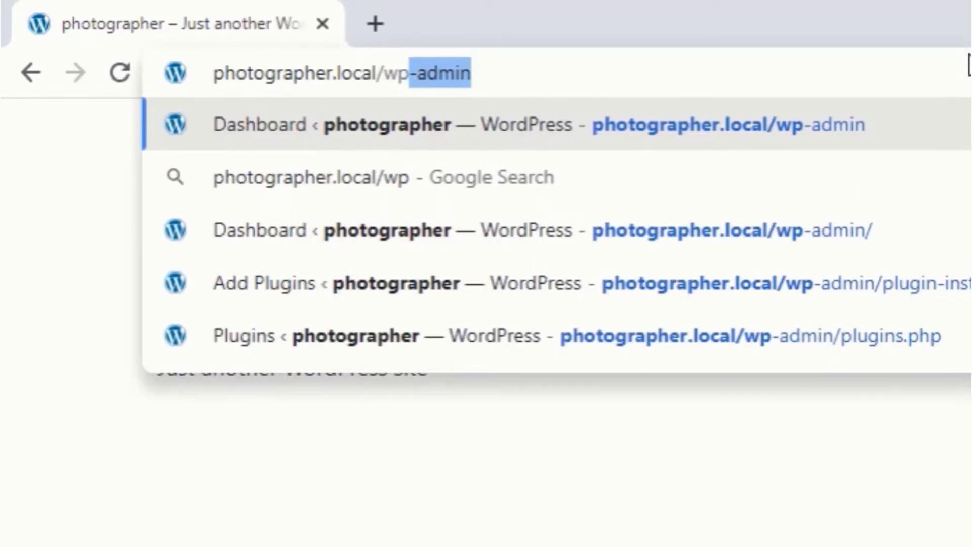
{"action": "key", "text": "Return"}
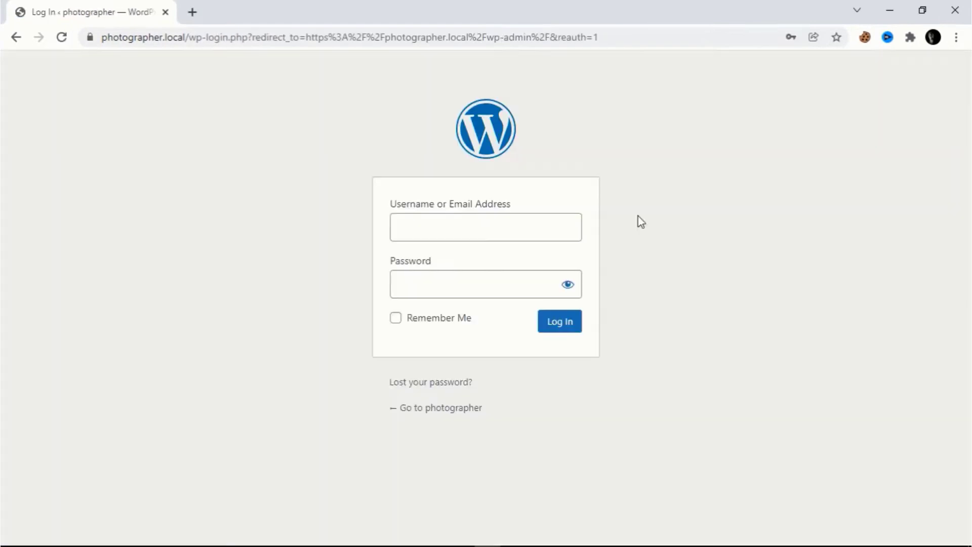
{"action": "left_click", "coordinate": [556, 217]}
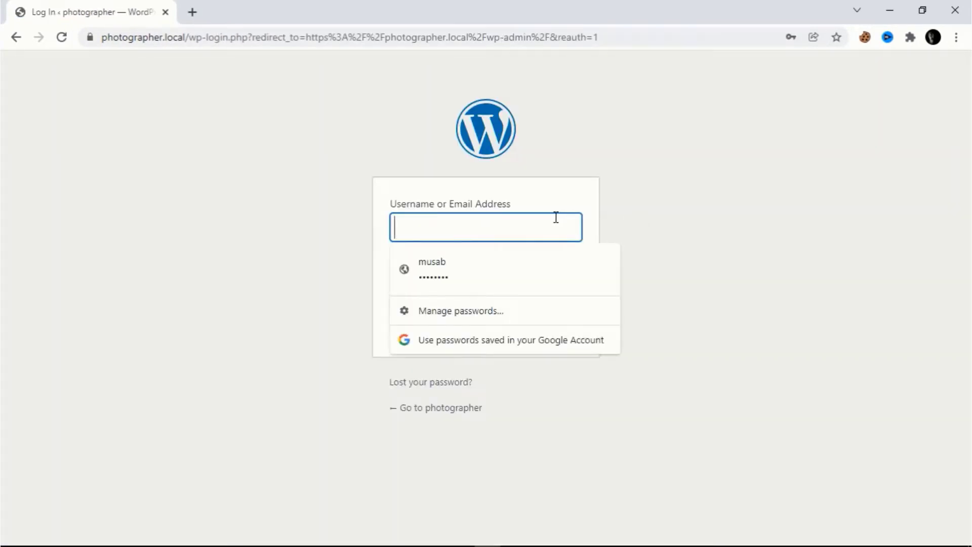
{"action": "type", "text": "musab"}
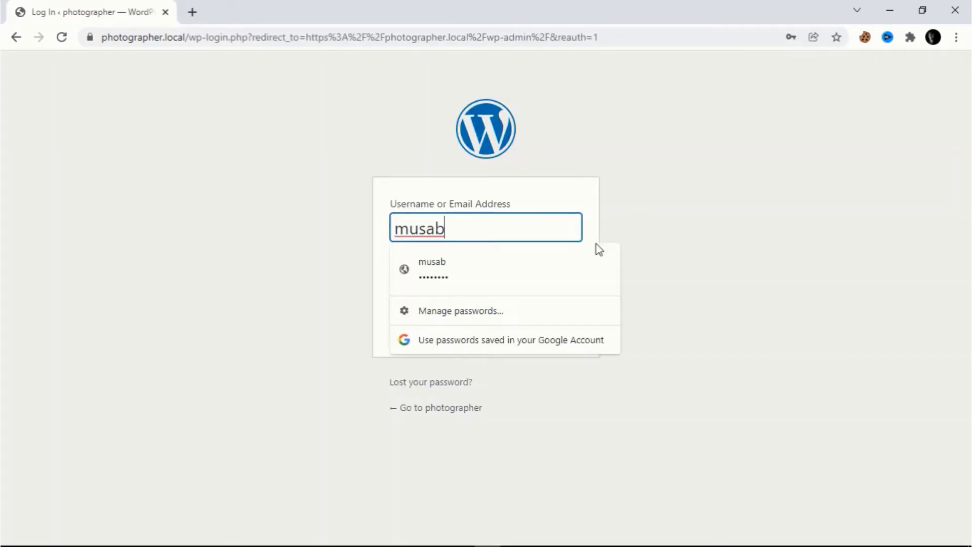
{"action": "left_click", "coordinate": [558, 280]}
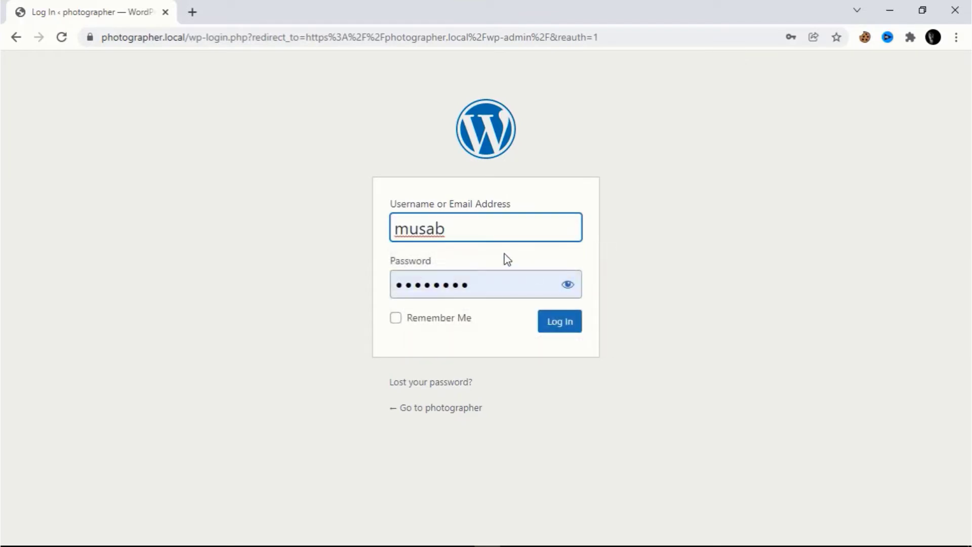
{"action": "left_click", "coordinate": [572, 325]}
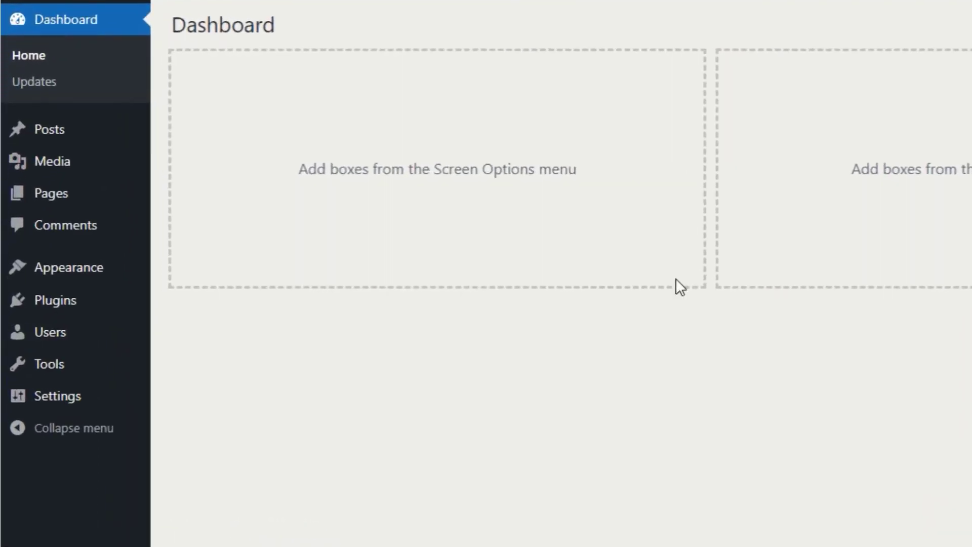
- Search the theme directory for 'Hello Elementor', install it and activate it
{"action": "mouse_move", "coordinate": [115, 275]}
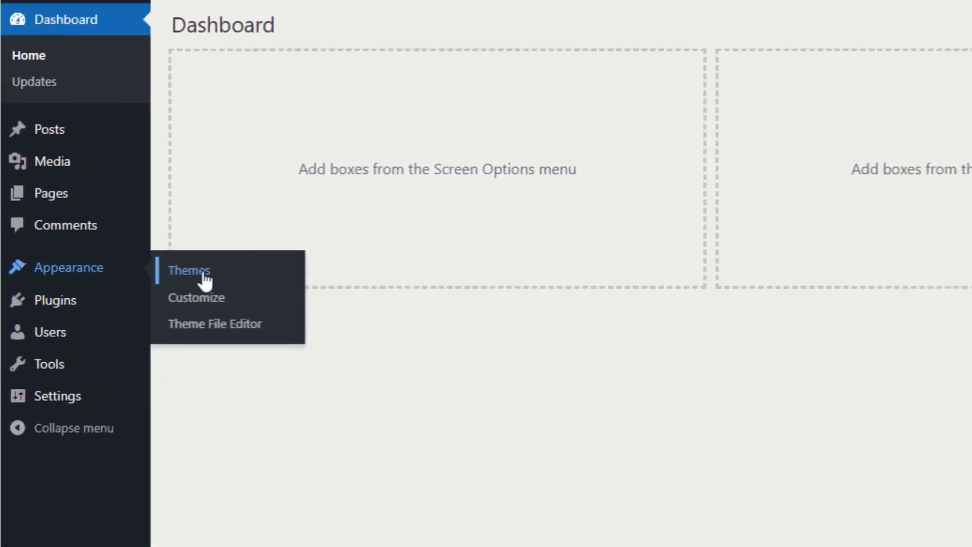
{"action": "left_click", "coordinate": [234, 260]}
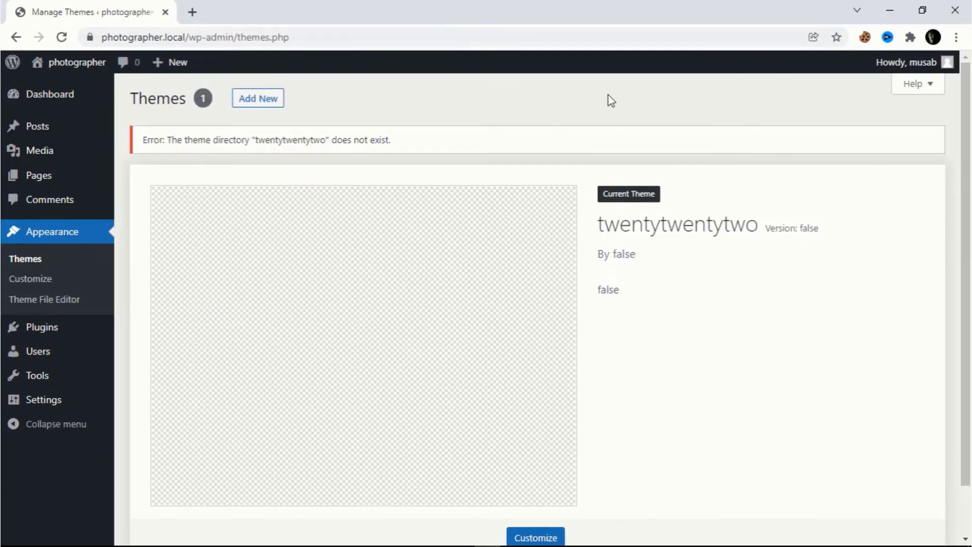
{"action": "left_click", "coordinate": [264, 99]}
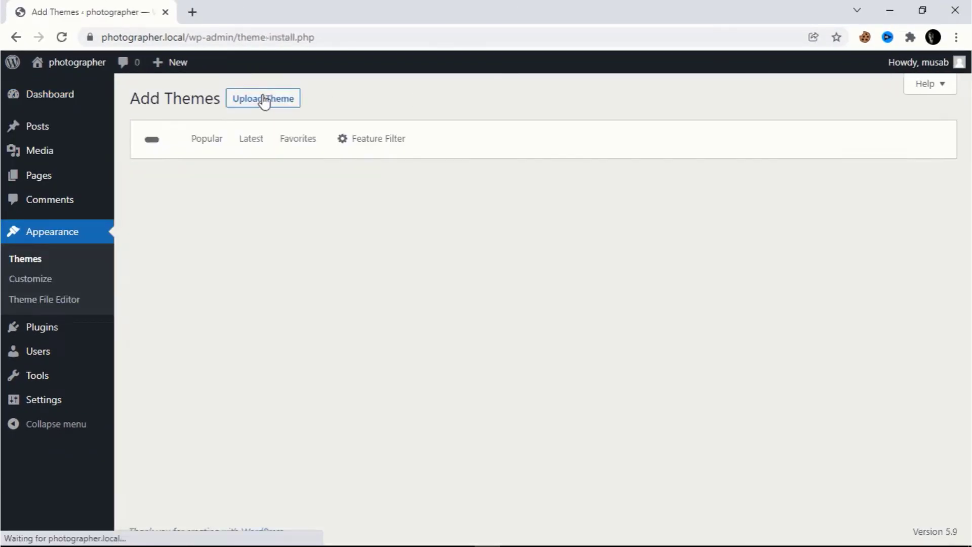
{"action": "left_click", "coordinate": [788, 138]}
{"action": "type", "text": "H"}
{"action": "type", "text": "ello Elem"}
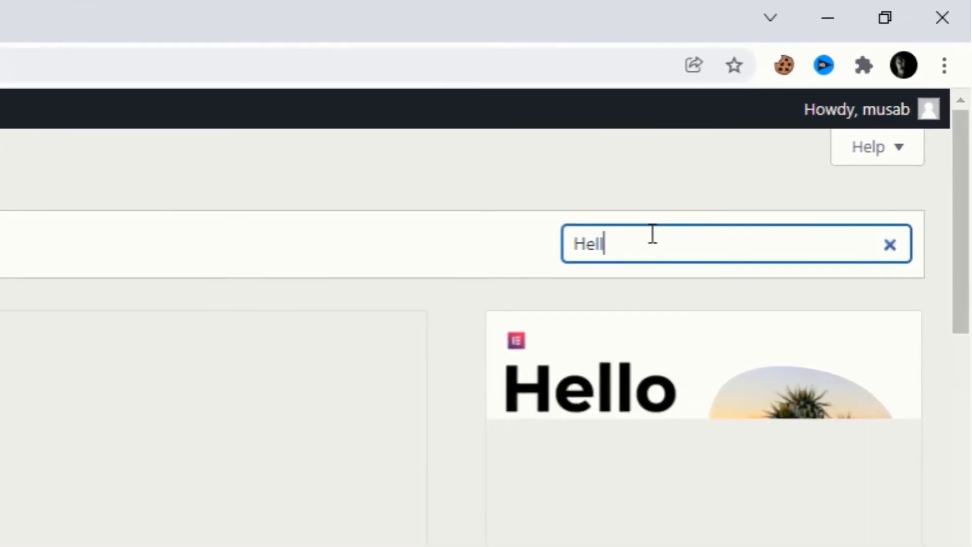
{"action": "type", "text": "entor"}
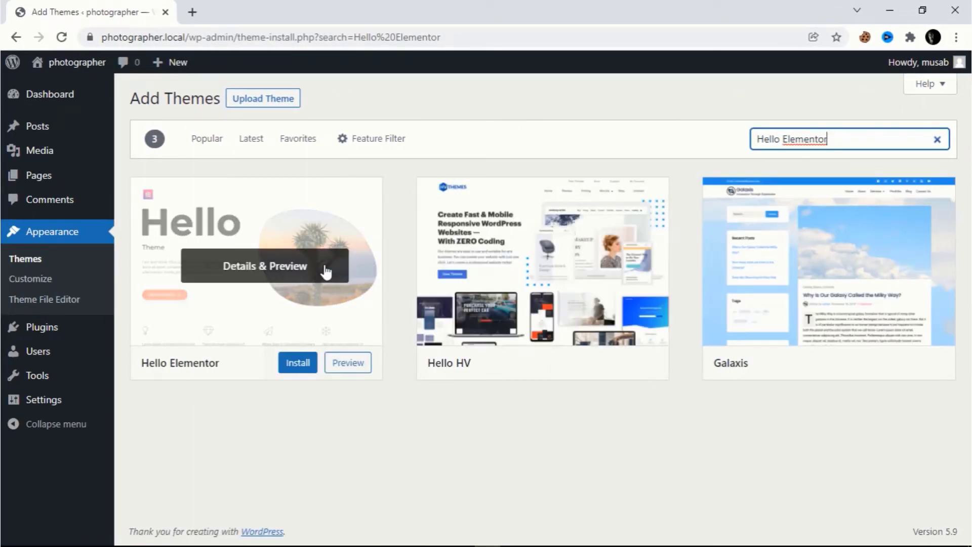
{"action": "left_click", "coordinate": [298, 362]}
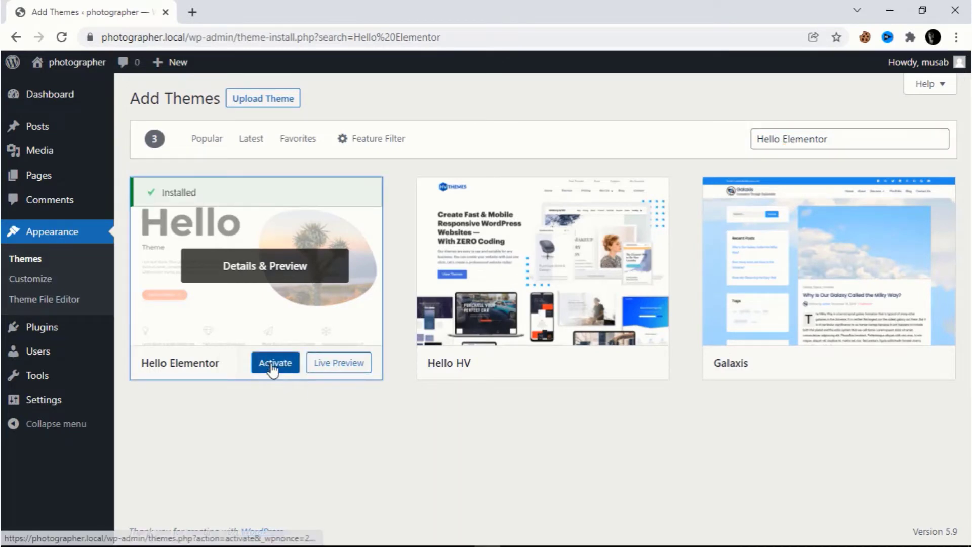
{"action": "left_click", "coordinate": [273, 369]}
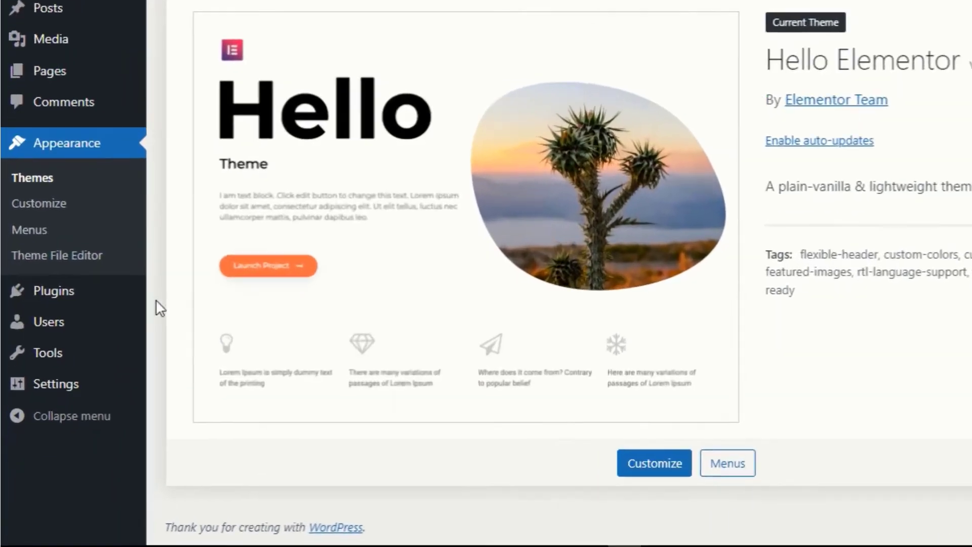
- Search the plugin directory for 'envato', then install and activate Envato Elements
{"action": "mouse_move", "coordinate": [55, 349]}
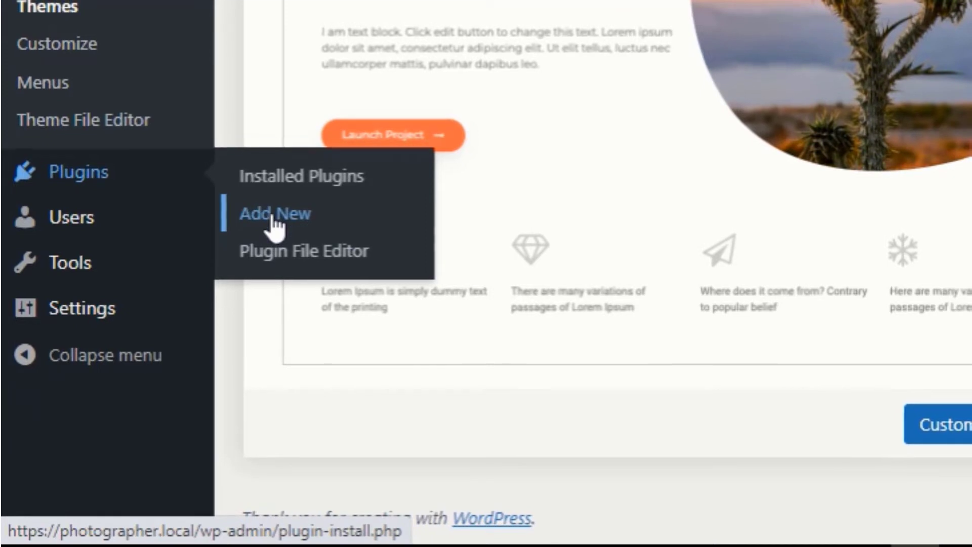
{"action": "left_click", "coordinate": [274, 223]}
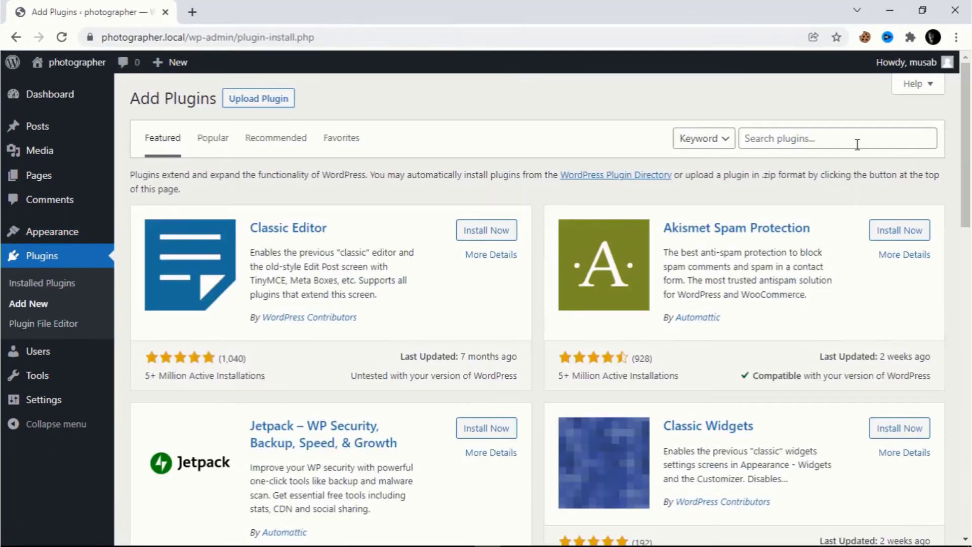
{"action": "left_click", "coordinate": [857, 144]}
{"action": "type", "text": "env"}
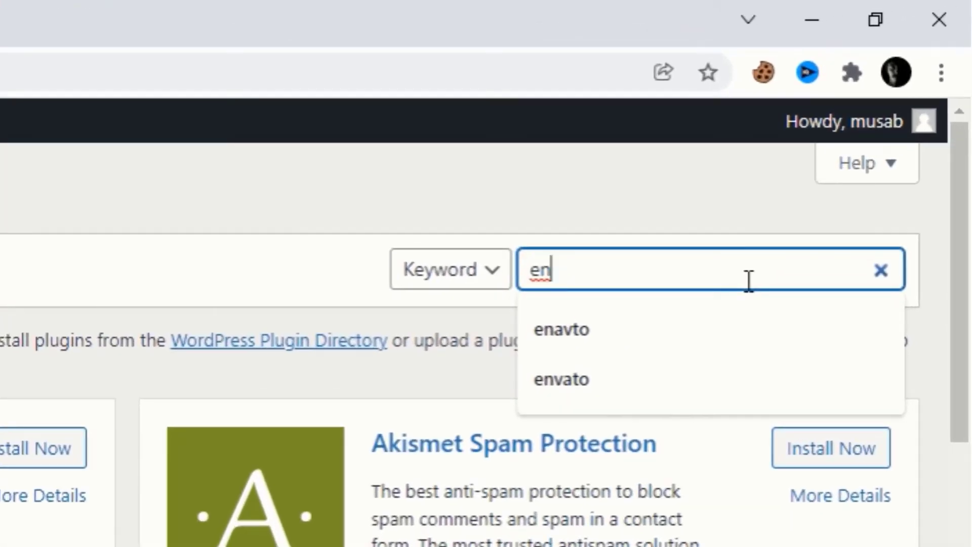
{"action": "type", "text": "ato"}
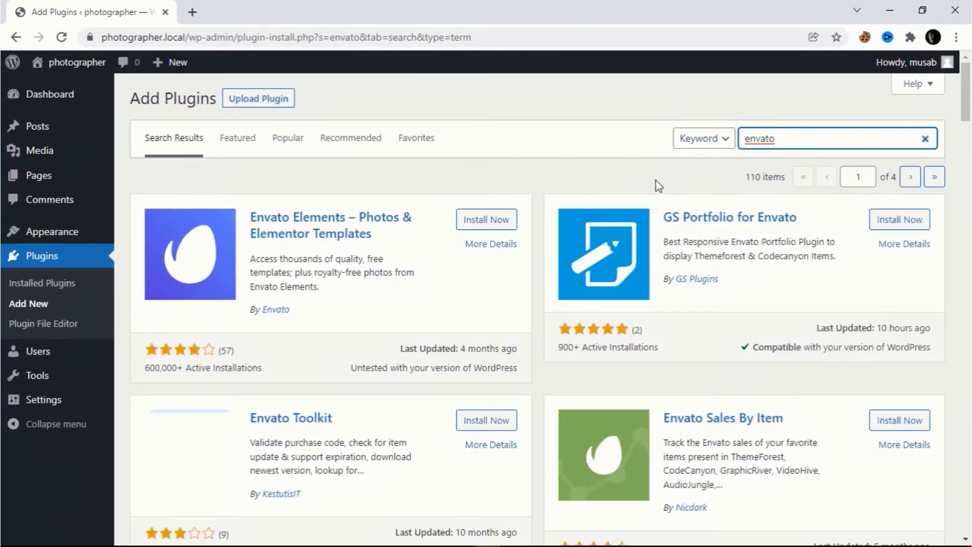
{"action": "left_click", "coordinate": [481, 219]}
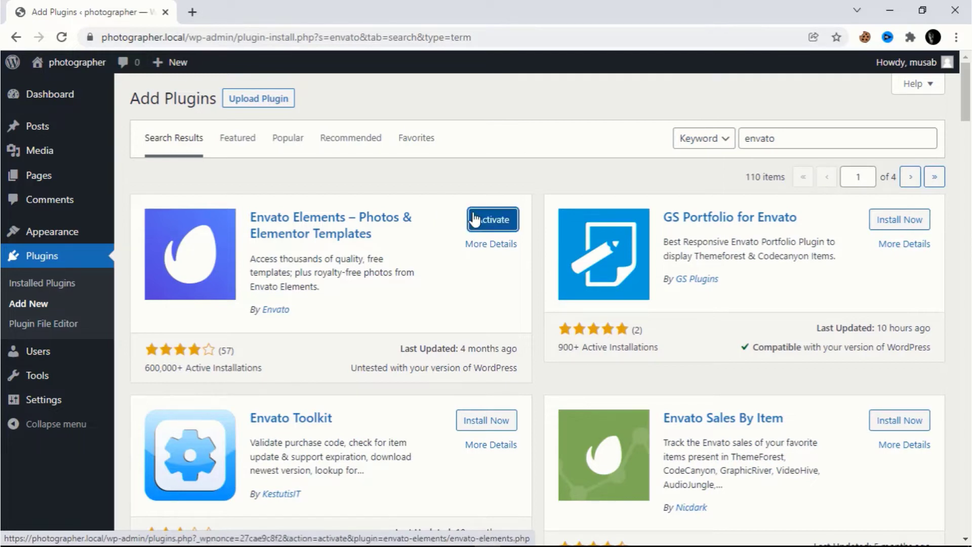
{"action": "left_click", "coordinate": [512, 220]}
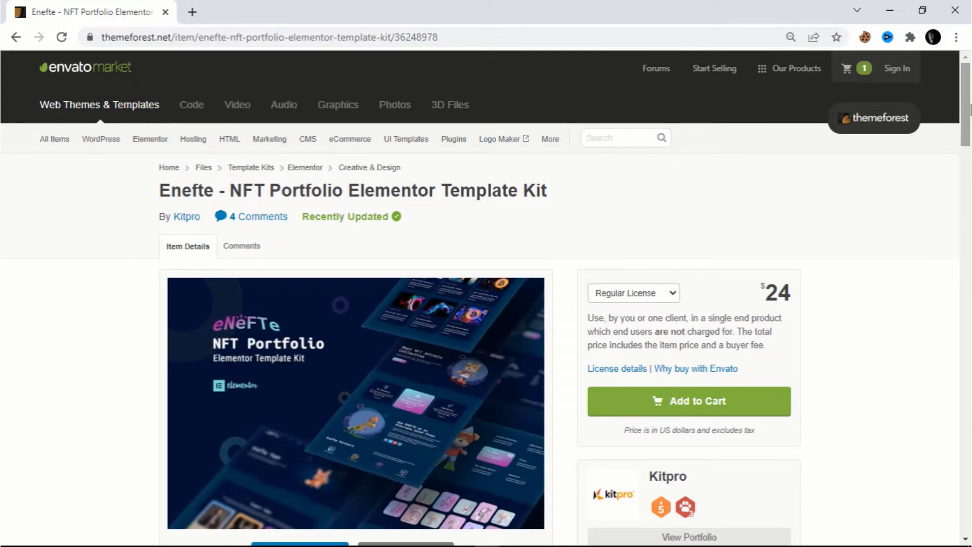
- Open the Enefte kit's Preview Item link in a new tab and scroll through the live preview
{"action": "left_click_drag", "start_coordinate": [966, 110], "coordinate": [970, 150]}
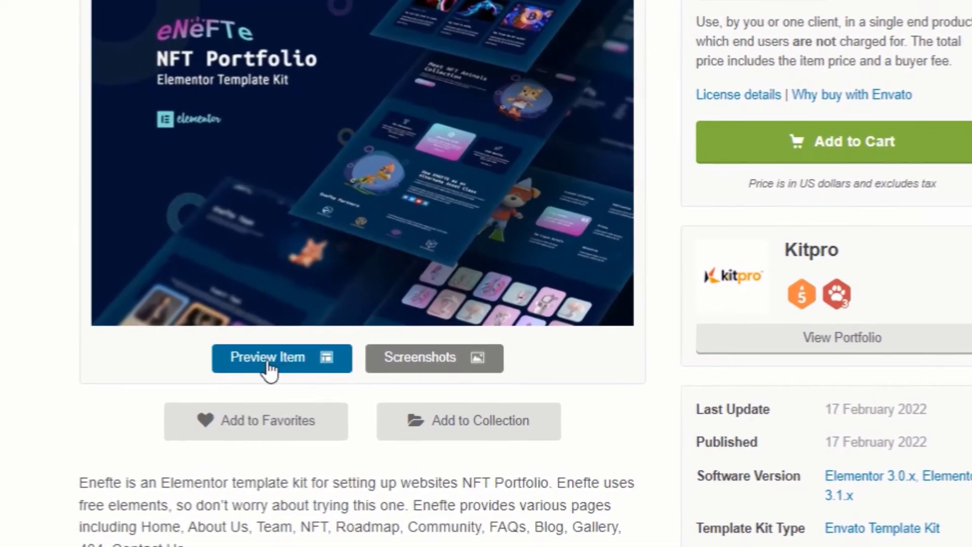
{"action": "right_click", "coordinate": [266, 361]}
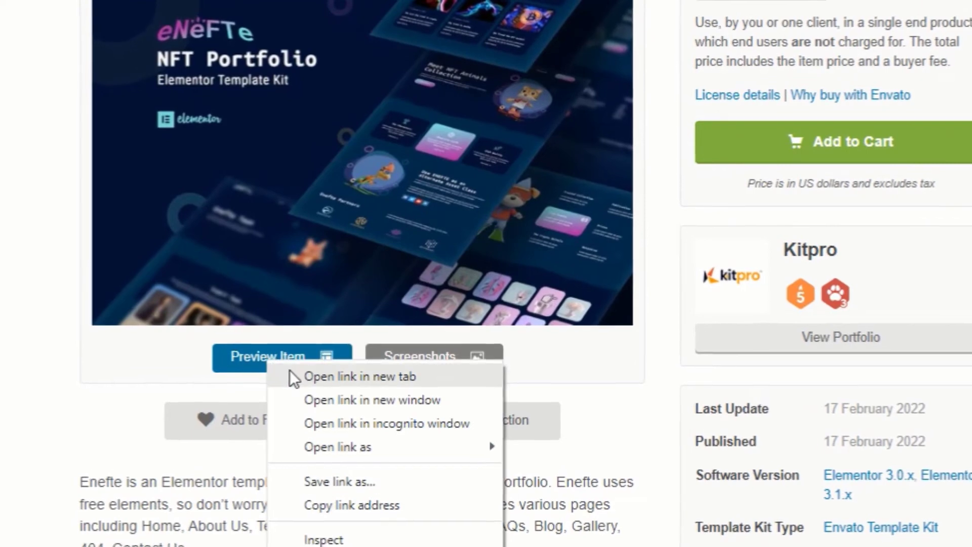
{"action": "left_click", "coordinate": [290, 373]}
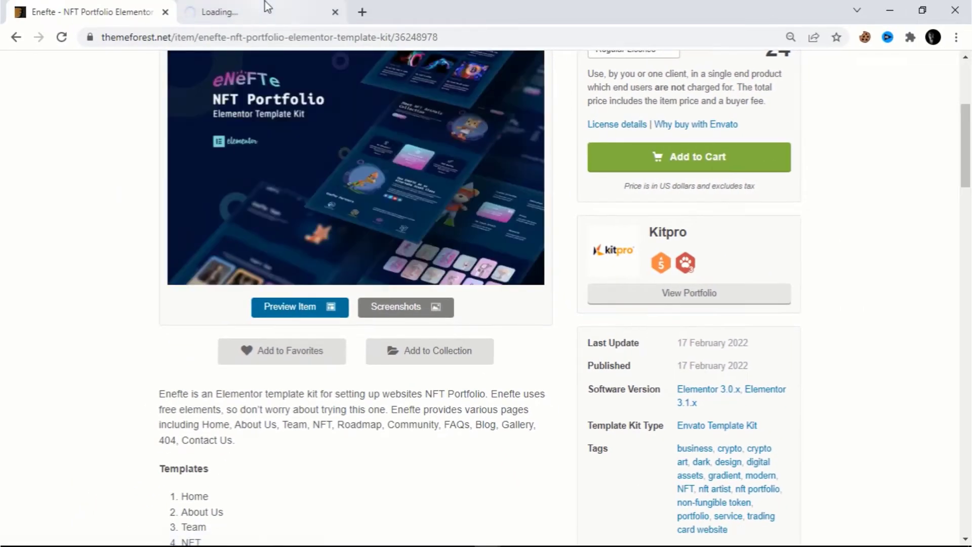
{"action": "left_click", "coordinate": [263, 12]}
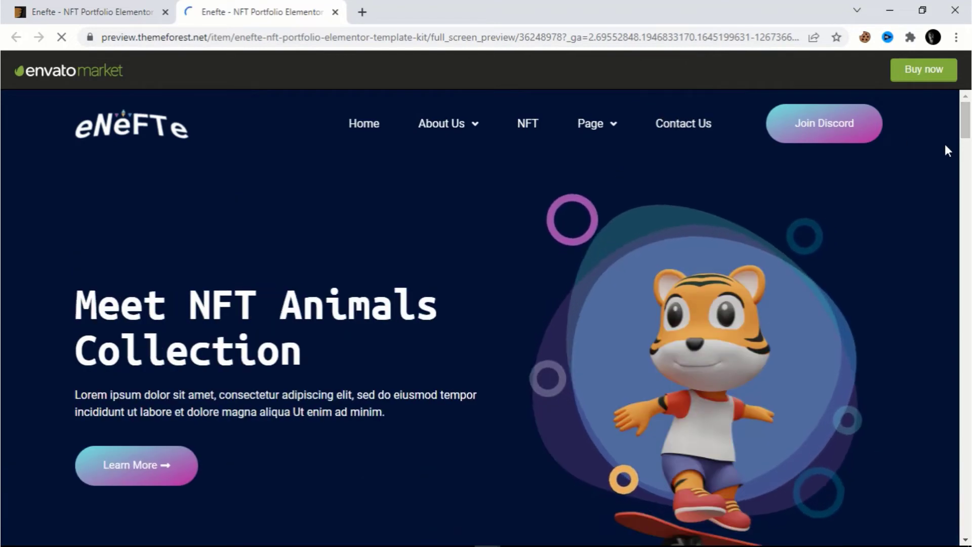
{"action": "scroll", "coordinate": [955, 142], "scroll_direction": "down", "scroll_amount": 4}
{"action": "left_click_drag", "start_coordinate": [967, 146], "coordinate": [950, 519]}
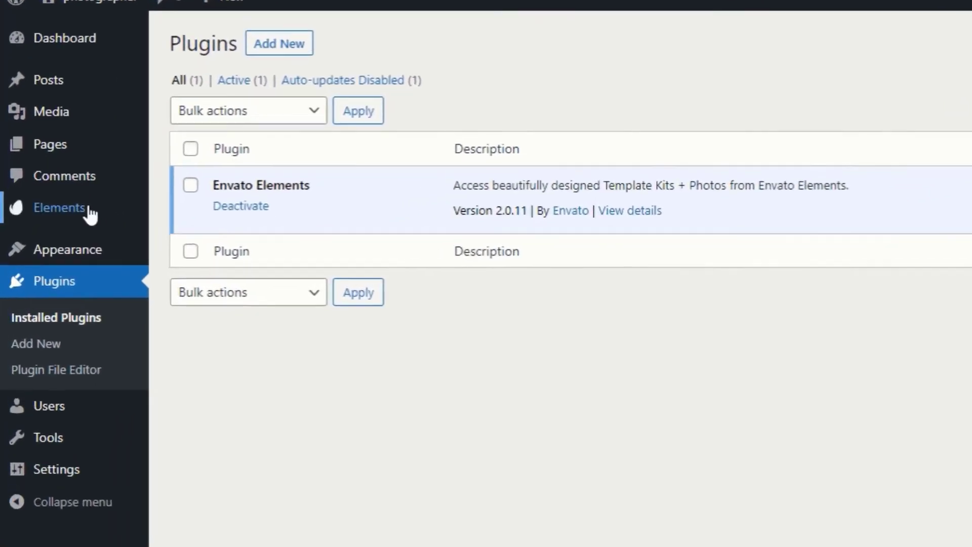
- Go to Elements > Installed Kits in the admin sidebar
{"action": "mouse_move", "coordinate": [73, 206]}
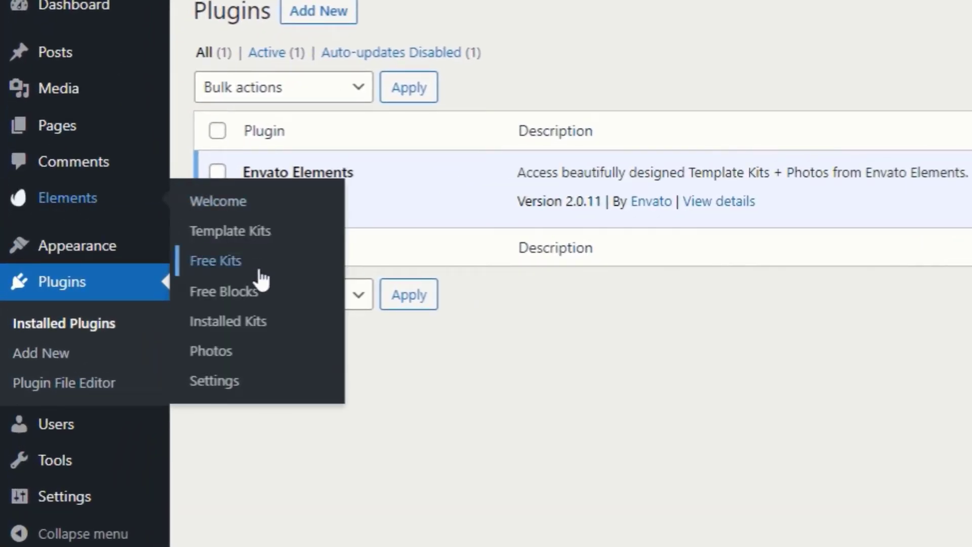
{"action": "left_click", "coordinate": [253, 324]}
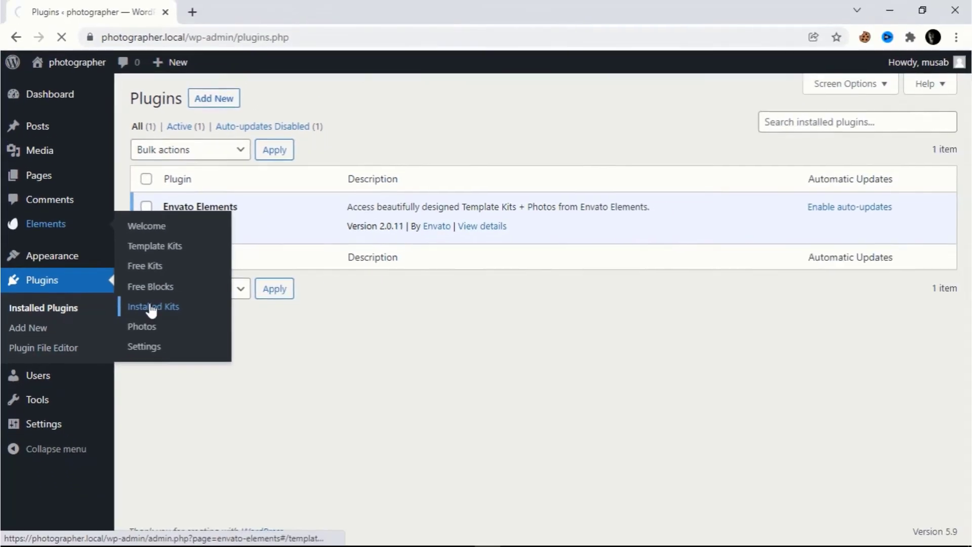
{"action": "scroll", "coordinate": [272, 337], "scroll_direction": "down", "scroll_amount": 1}
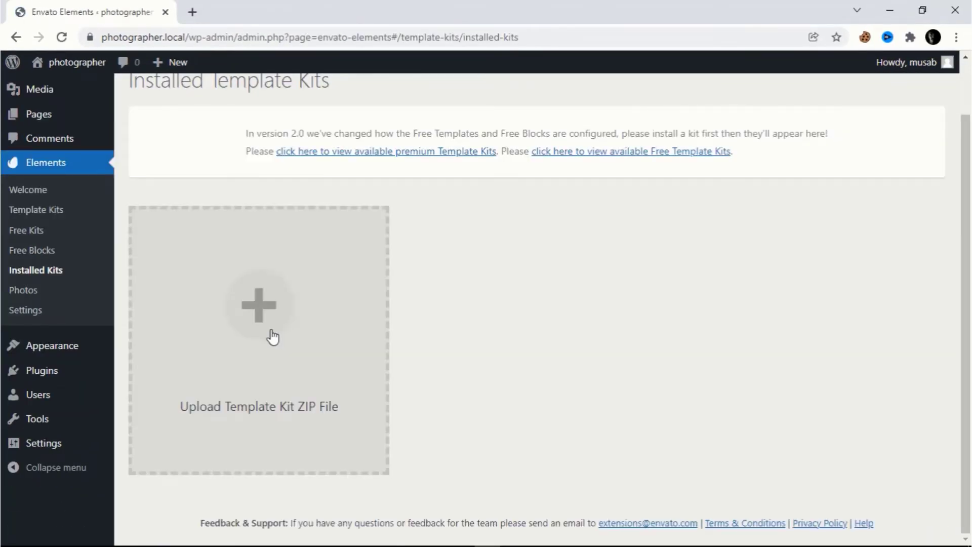
- Upload the enefte template kit ZIP file via Upload Template Kit ZIP File
{"action": "left_click", "coordinate": [271, 331]}
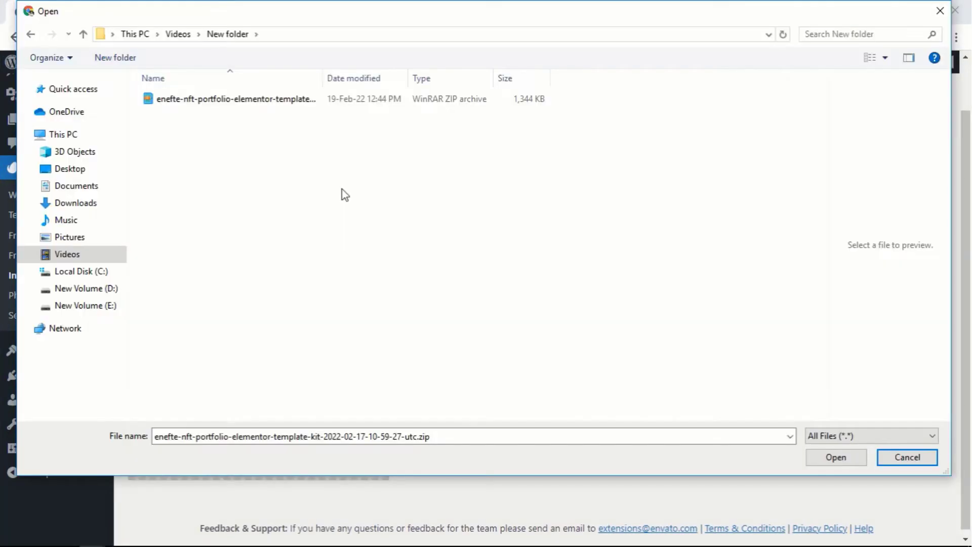
{"action": "left_click", "coordinate": [280, 104]}
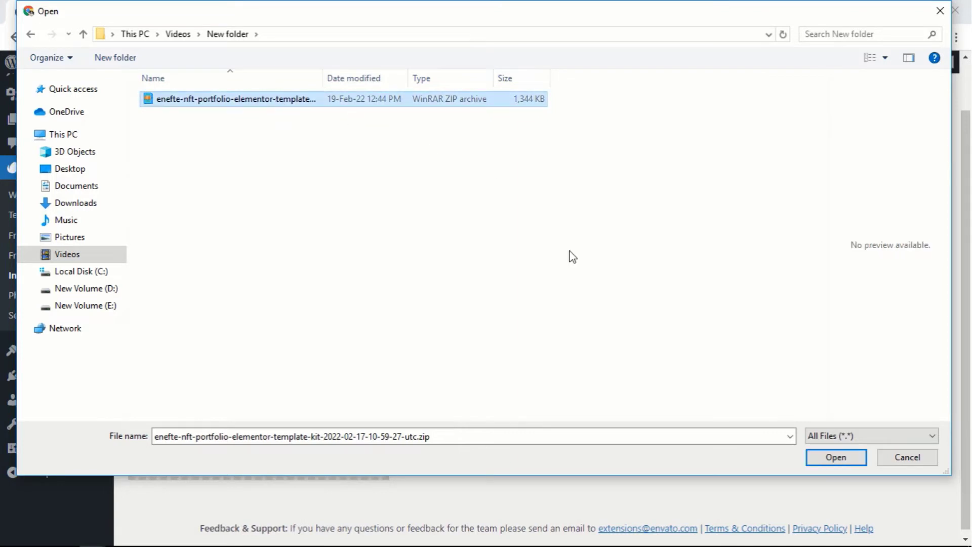
{"action": "left_click", "coordinate": [828, 457]}
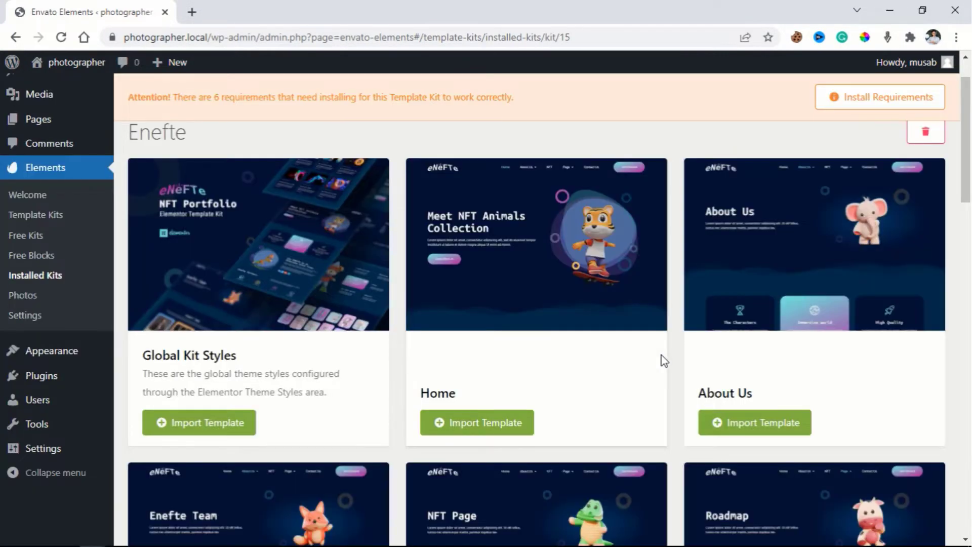
- Install all six missing requirements of the Enefte kit and close the requirements notice
{"action": "scroll", "coordinate": [970, 198], "scroll_direction": "up", "scroll_amount": 1}
{"action": "scroll", "coordinate": [970, 198], "scroll_direction": "up", "scroll_amount": 1}
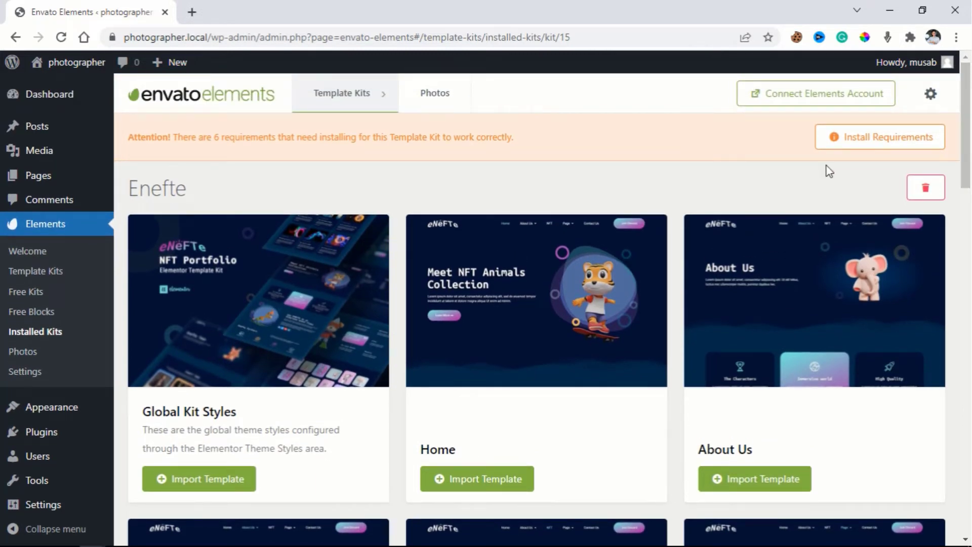
{"action": "left_click", "coordinate": [845, 145]}
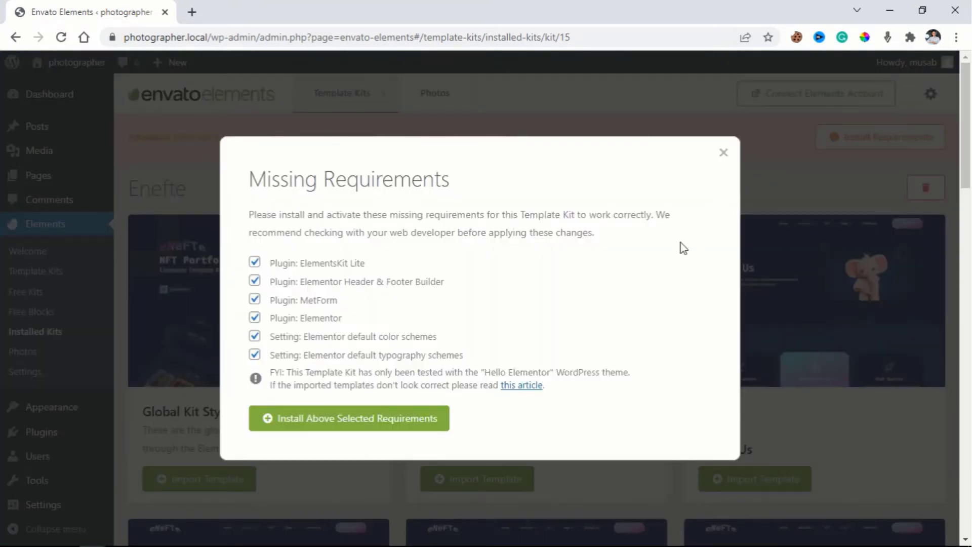
{"action": "left_click", "coordinate": [370, 427]}
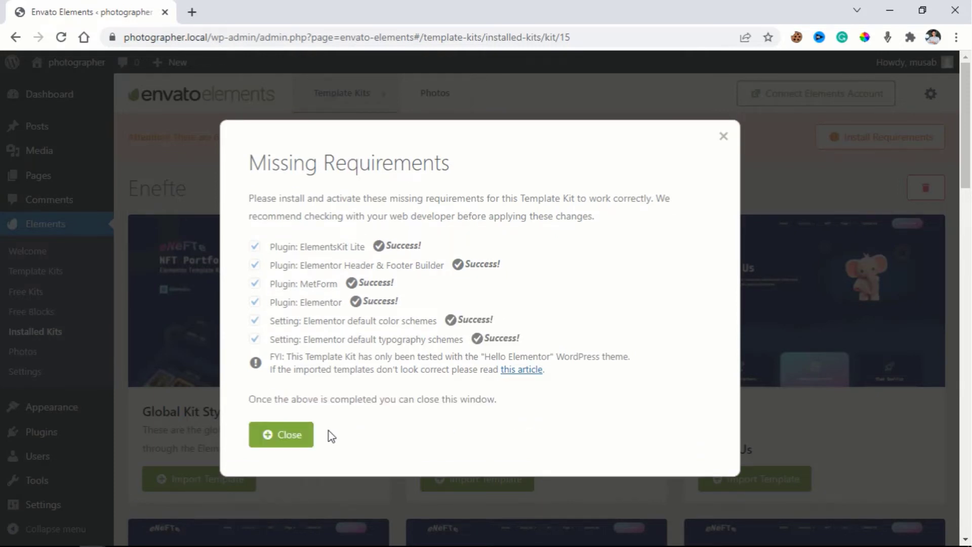
{"action": "left_click", "coordinate": [294, 434]}
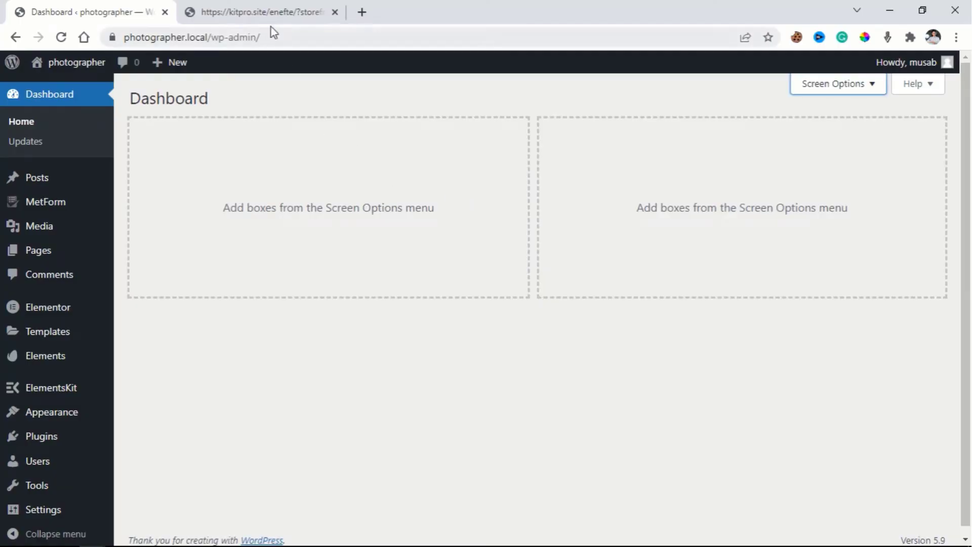
- Switch to the kitpro.site Enefte demo tab and reveal its navigation menu pages
{"action": "left_click", "coordinate": [260, 17]}
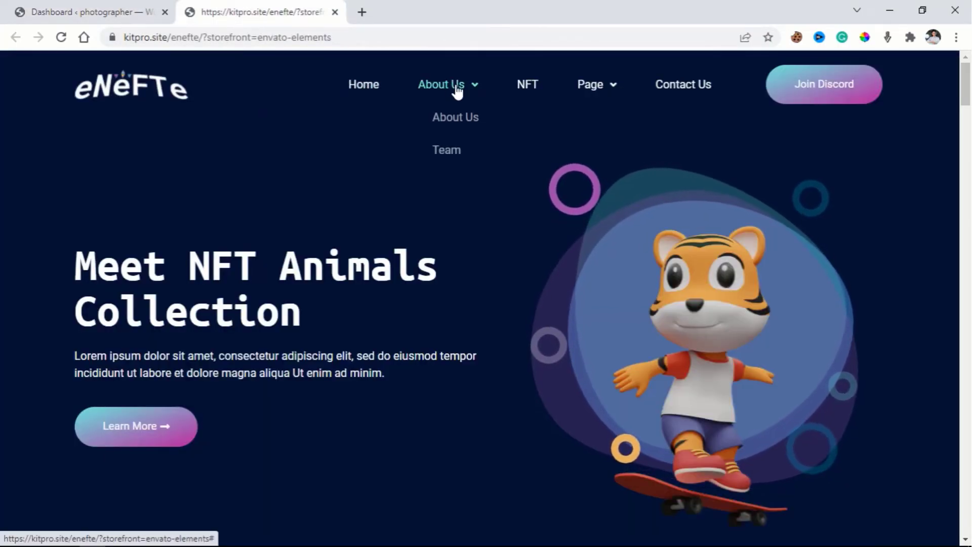
{"action": "mouse_move", "coordinate": [612, 81]}
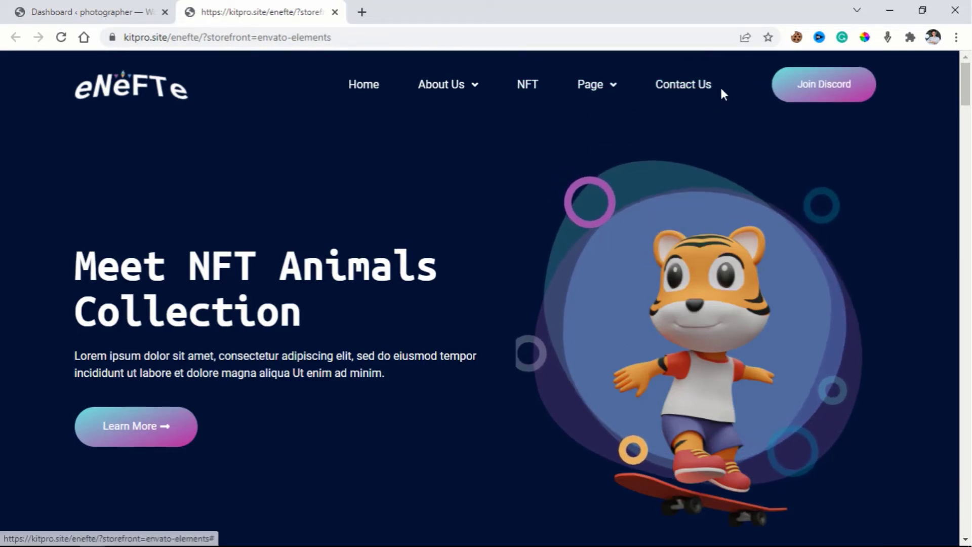
- Publish a new page titled Home using the Elementor Full Width template
{"action": "left_click", "coordinate": [113, 6]}
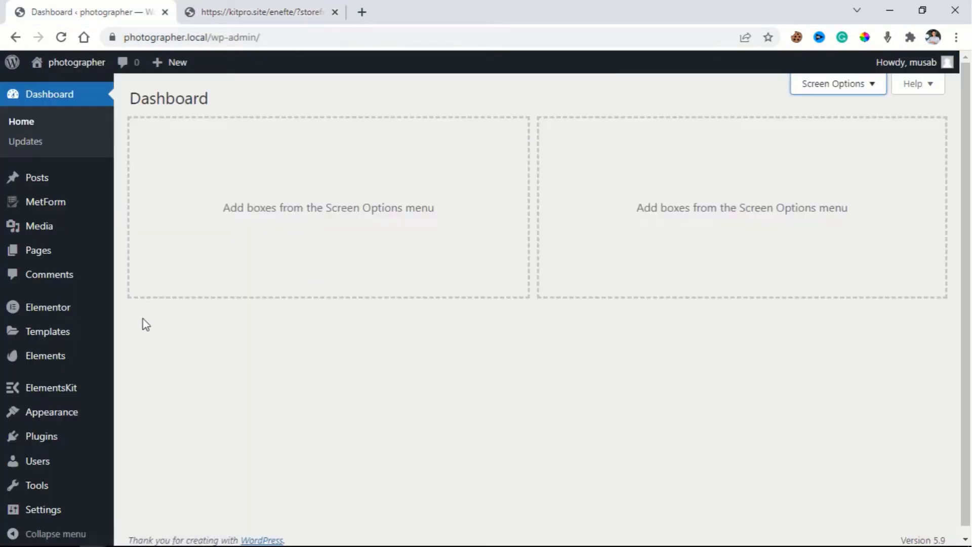
{"action": "mouse_move", "coordinate": [59, 258]}
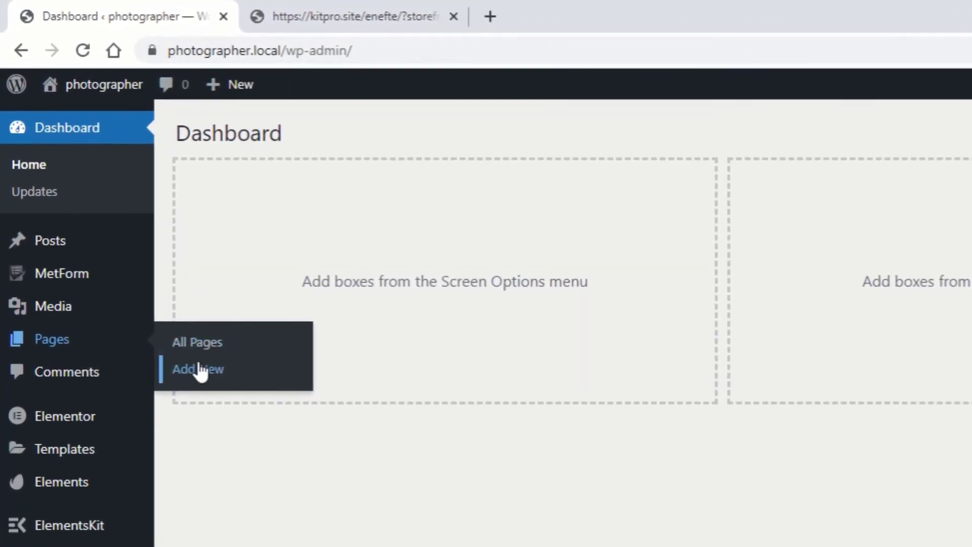
{"action": "left_click", "coordinate": [201, 370]}
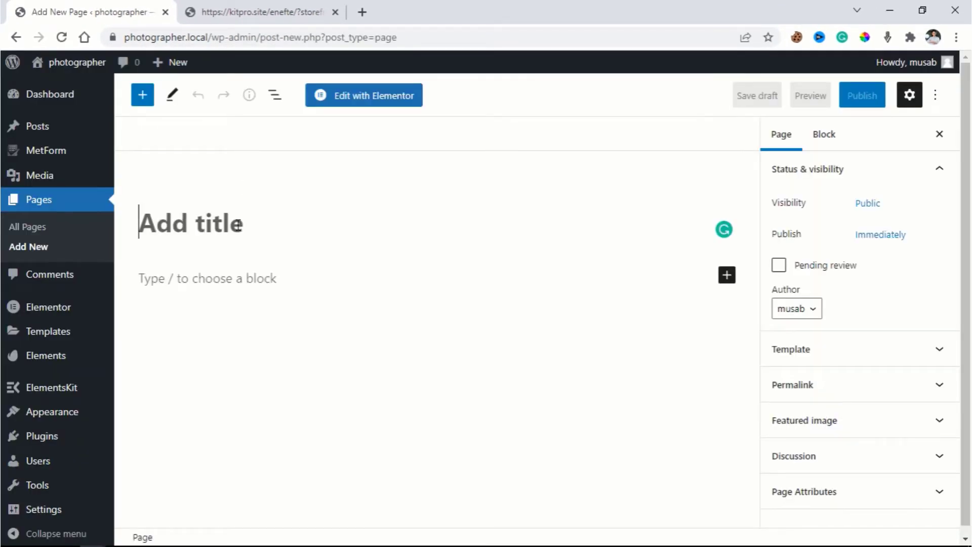
{"action": "type", "text": "H"}
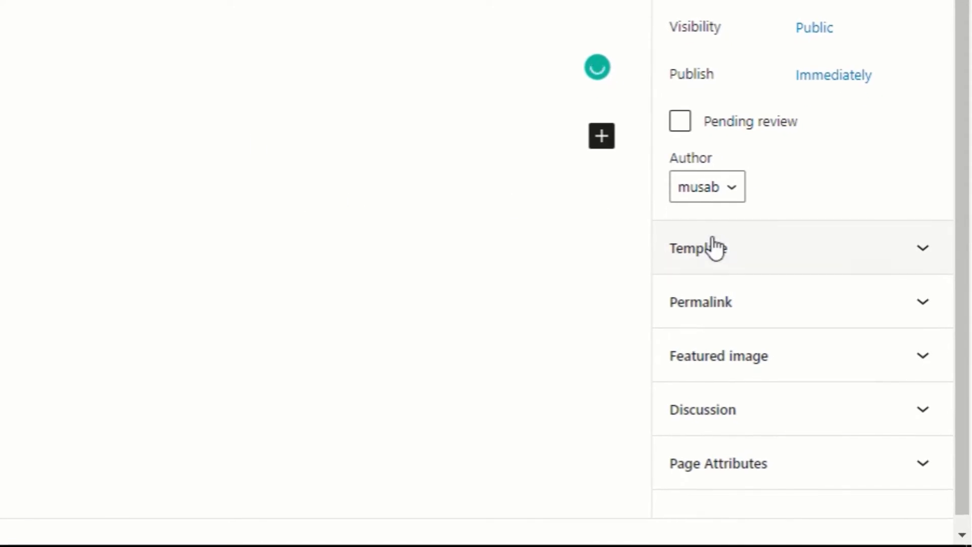
{"action": "left_click", "coordinate": [714, 246]}
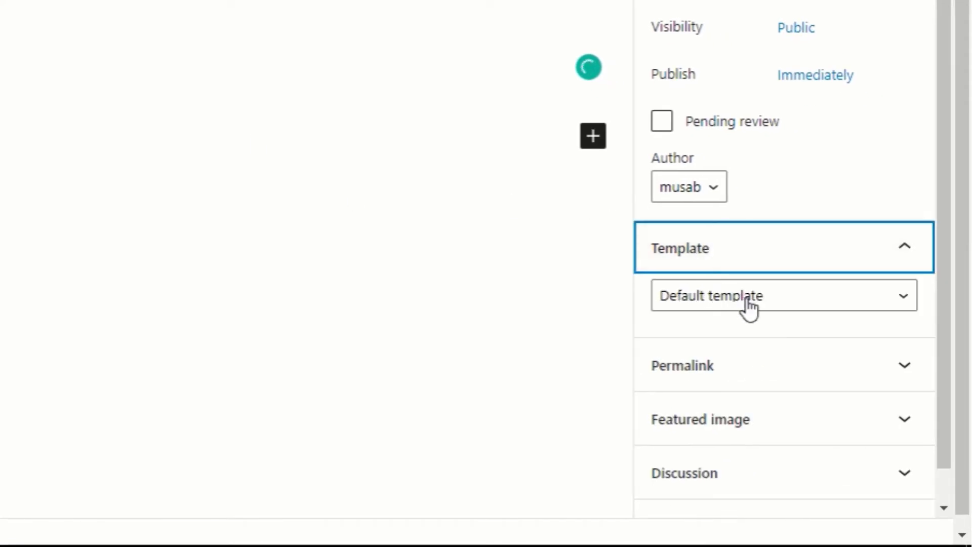
{"action": "left_click", "coordinate": [749, 308]}
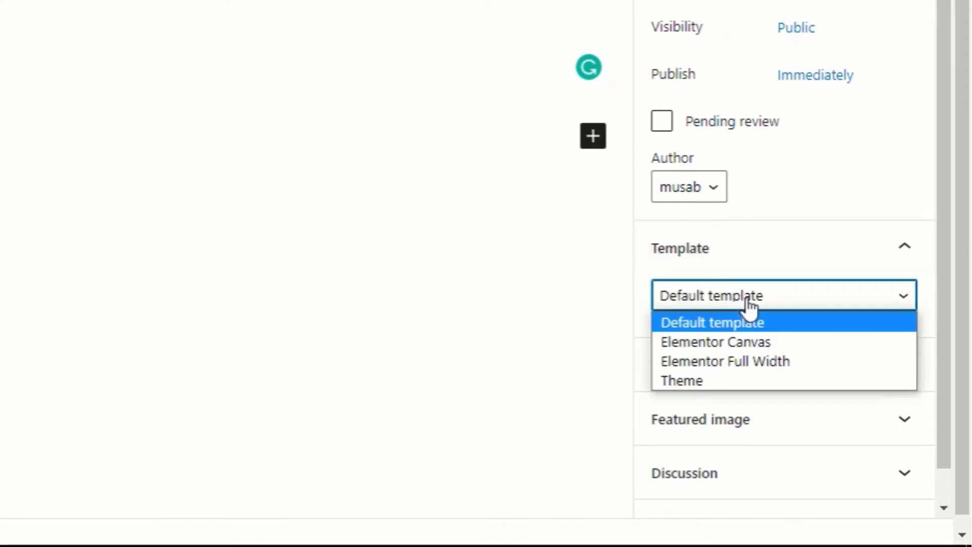
{"action": "left_click", "coordinate": [700, 361]}
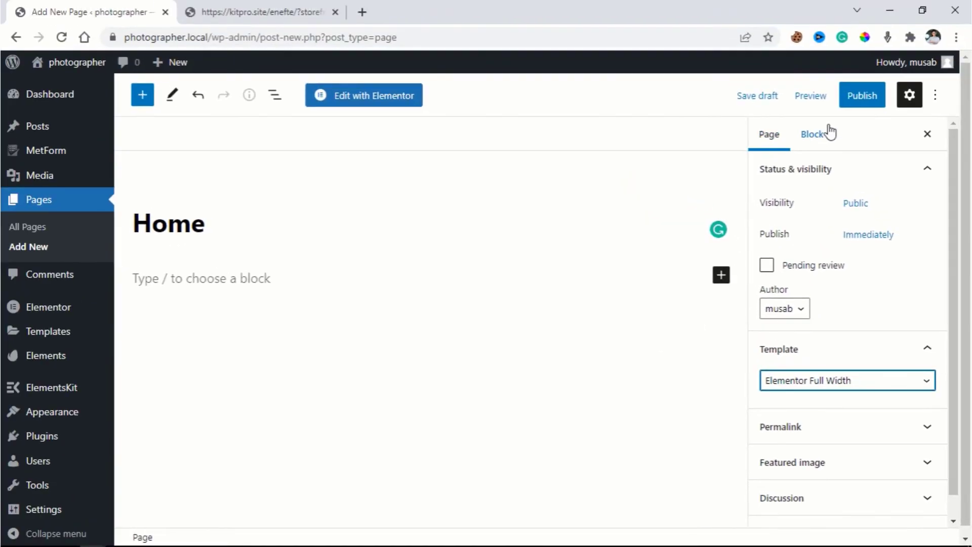
{"action": "left_click", "coordinate": [852, 104]}
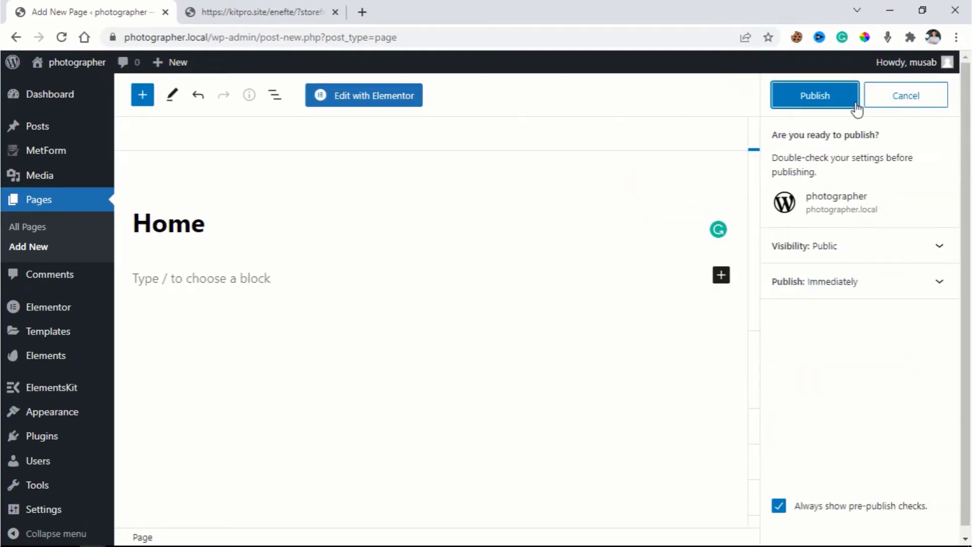
{"action": "left_click", "coordinate": [820, 100]}
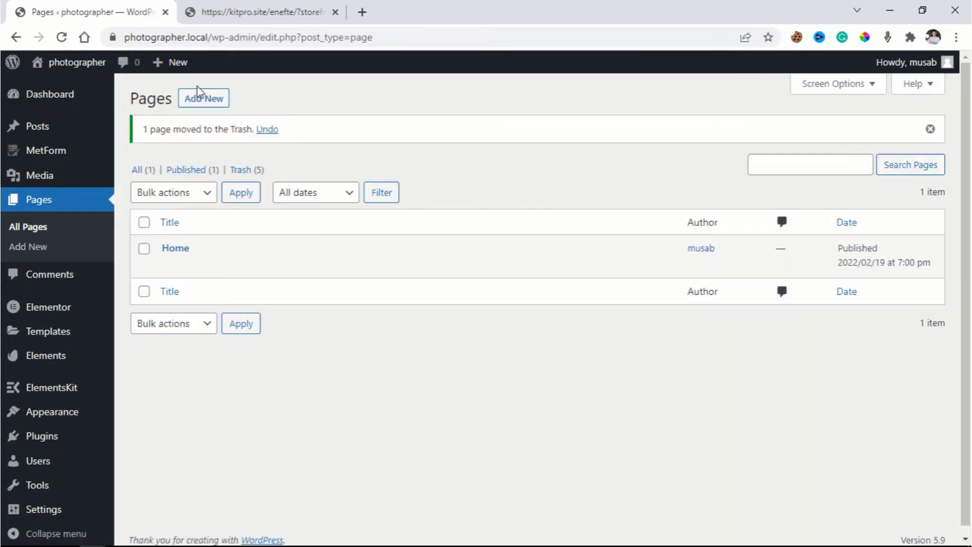
{"action": "left_click", "coordinate": [205, 97]}
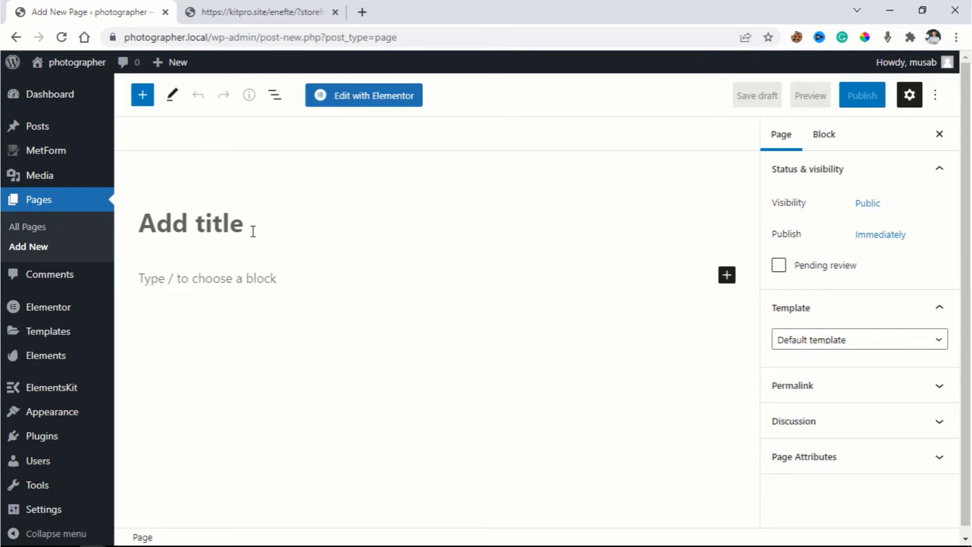
- Publish an 'About us' page using the Elementor Full Width template
{"action": "type", "text": "About us"}
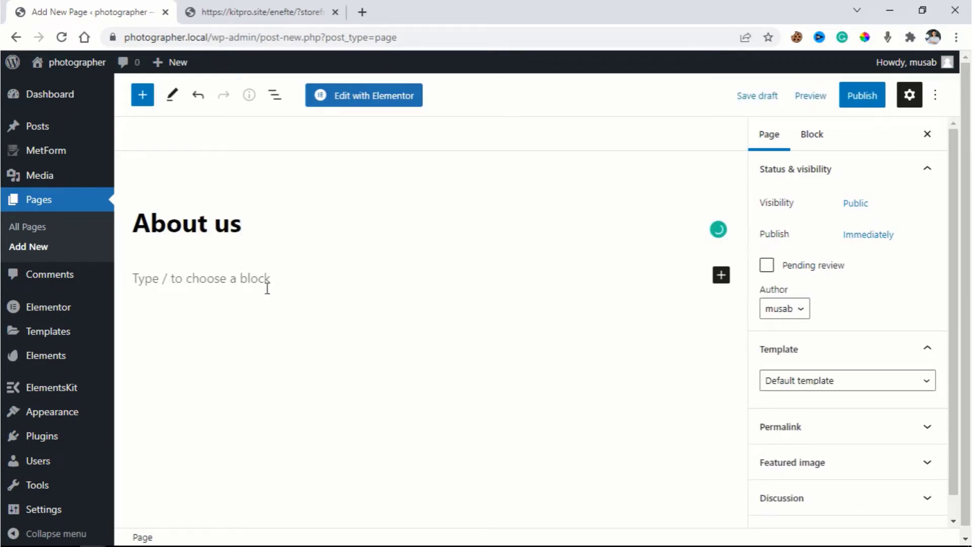
{"action": "left_click", "coordinate": [847, 380]}
{"action": "left_click", "coordinate": [797, 420]}
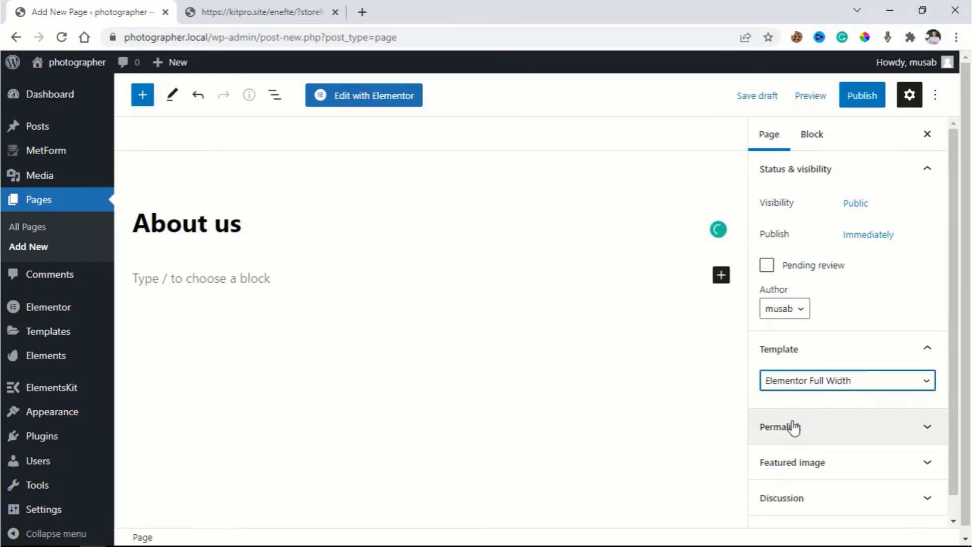
{"action": "left_click", "coordinate": [862, 95]}
{"action": "left_click", "coordinate": [840, 96]}
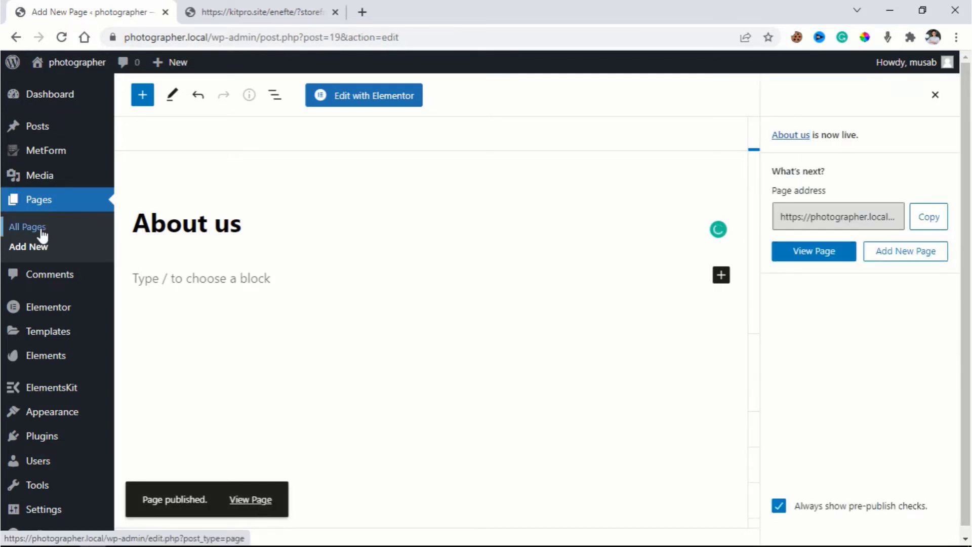
- Review the All Pages list showing the nine published pages
{"action": "left_click", "coordinate": [15, 231]}
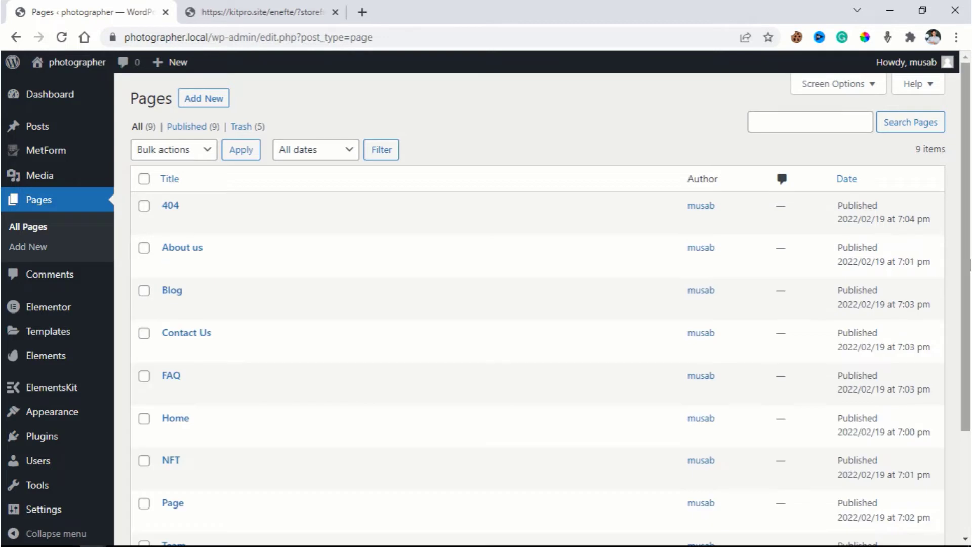
{"action": "scroll", "coordinate": [959, 301], "scroll_direction": "down", "scroll_amount": 1}
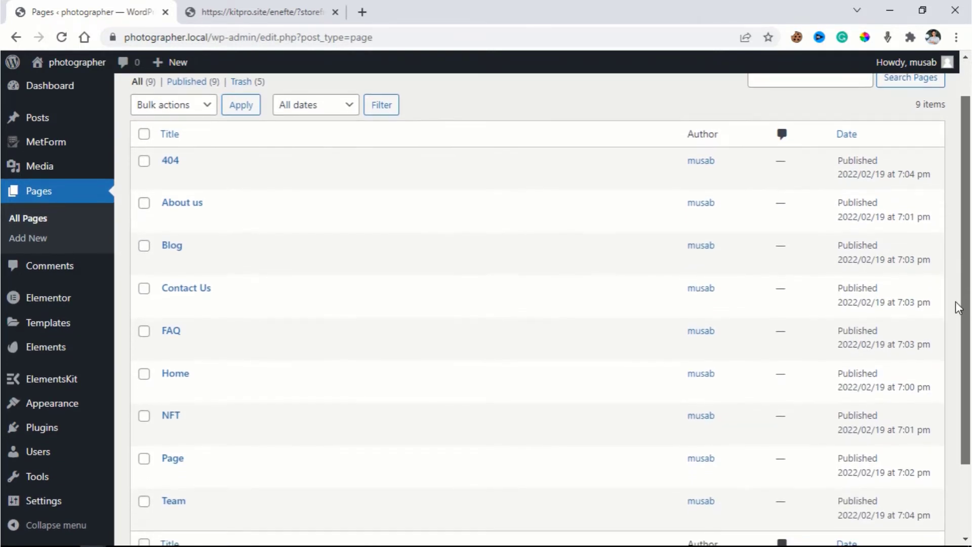
{"action": "scroll", "coordinate": [967, 236], "scroll_direction": "up", "scroll_amount": 1}
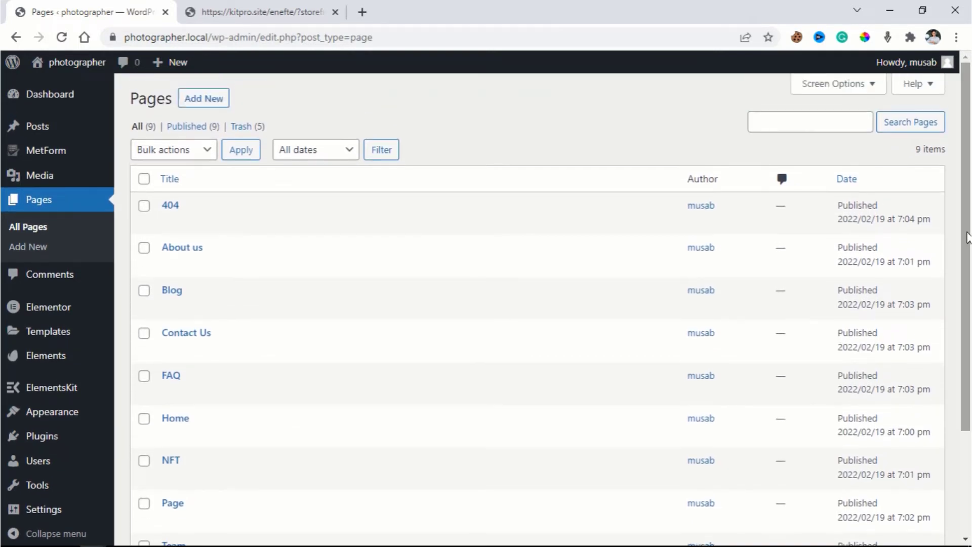
{"action": "mouse_move", "coordinate": [50, 411]}
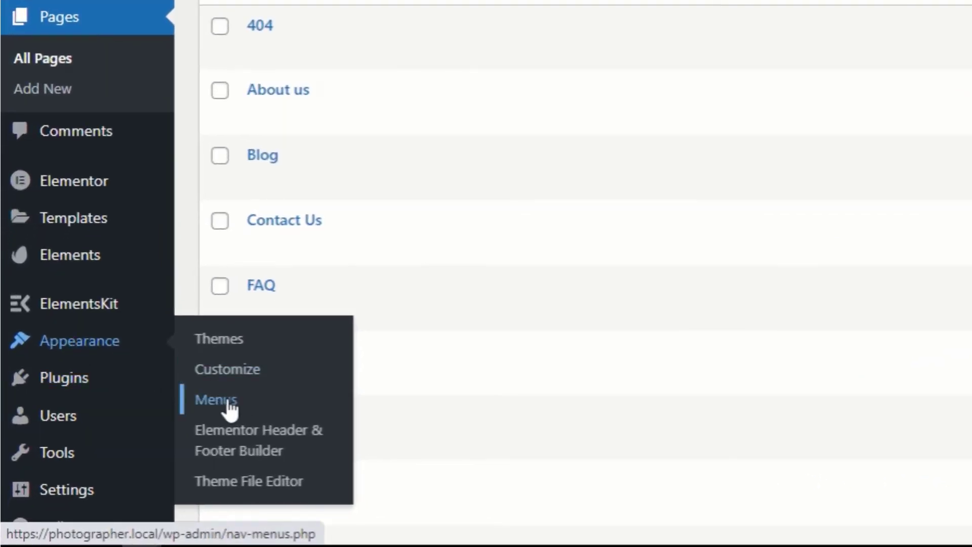
- Create a menu named 'Primary menu' under Appearance > Menus
{"action": "left_click", "coordinate": [228, 401]}
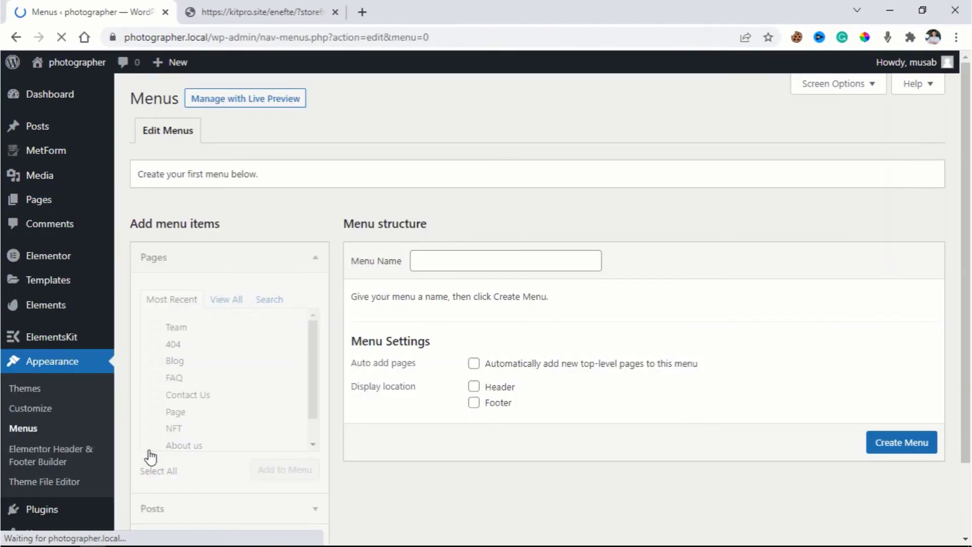
{"action": "left_click", "coordinate": [468, 266]}
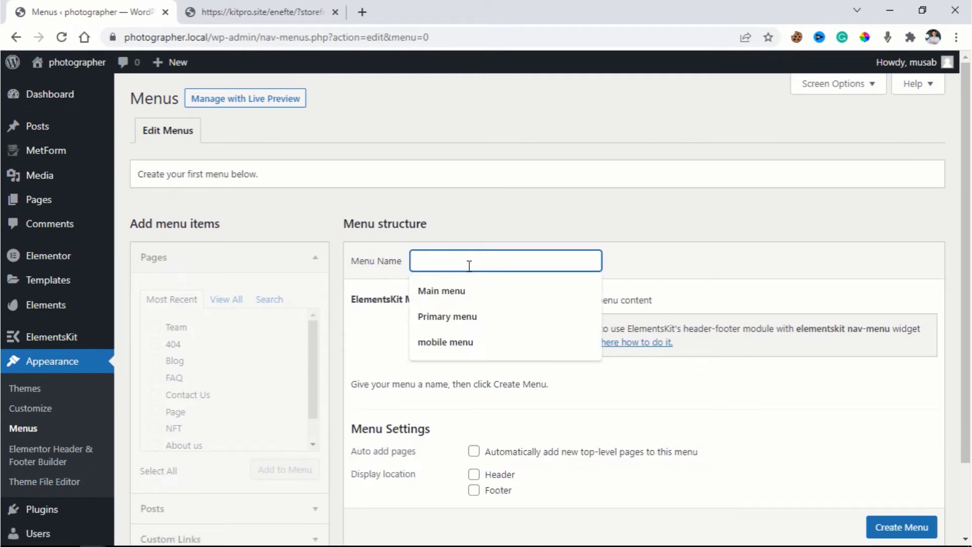
{"action": "type", "text": "P"}
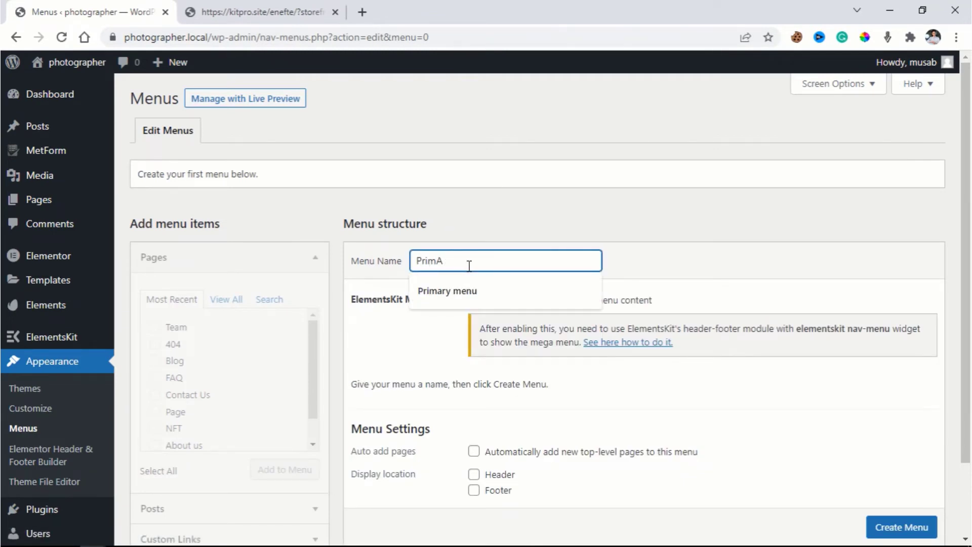
{"action": "type", "text": "rimary menu"}
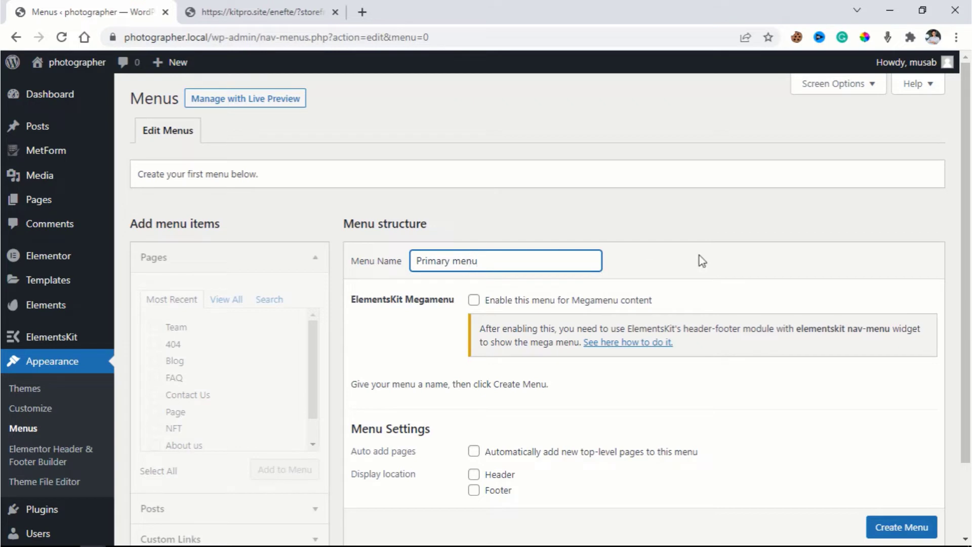
{"action": "left_click_drag", "start_coordinate": [966, 256], "coordinate": [966, 328]}
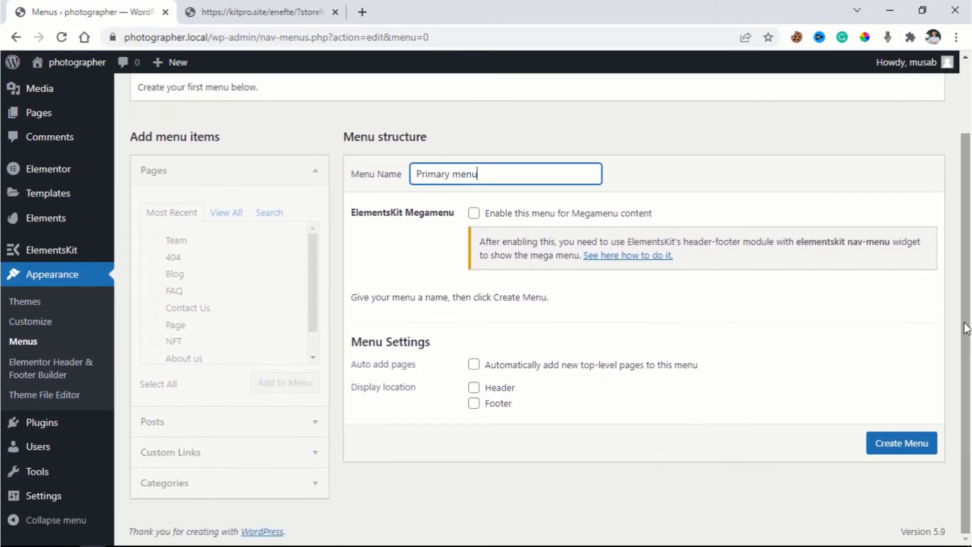
{"action": "left_click", "coordinate": [884, 451]}
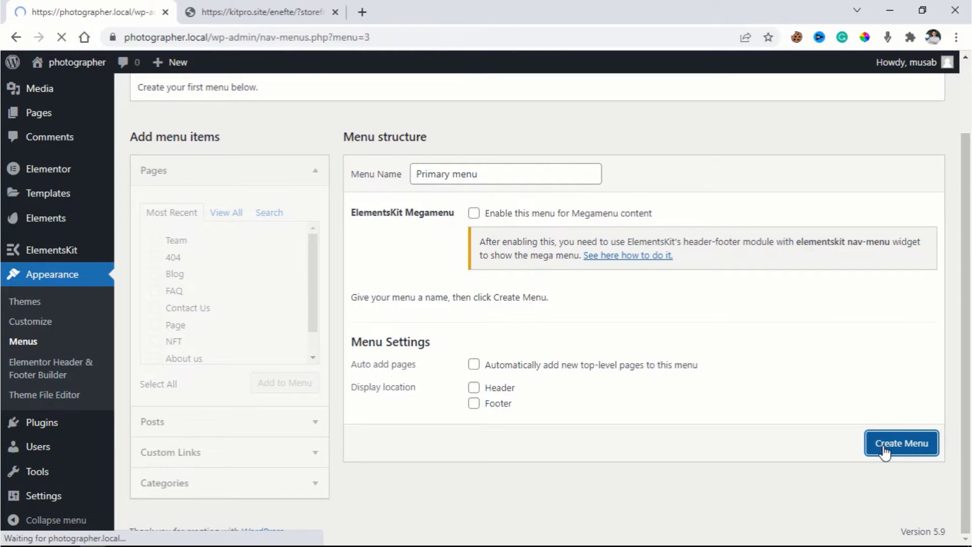
{"action": "scroll", "coordinate": [828, 310], "scroll_direction": "down", "scroll_amount": 2}
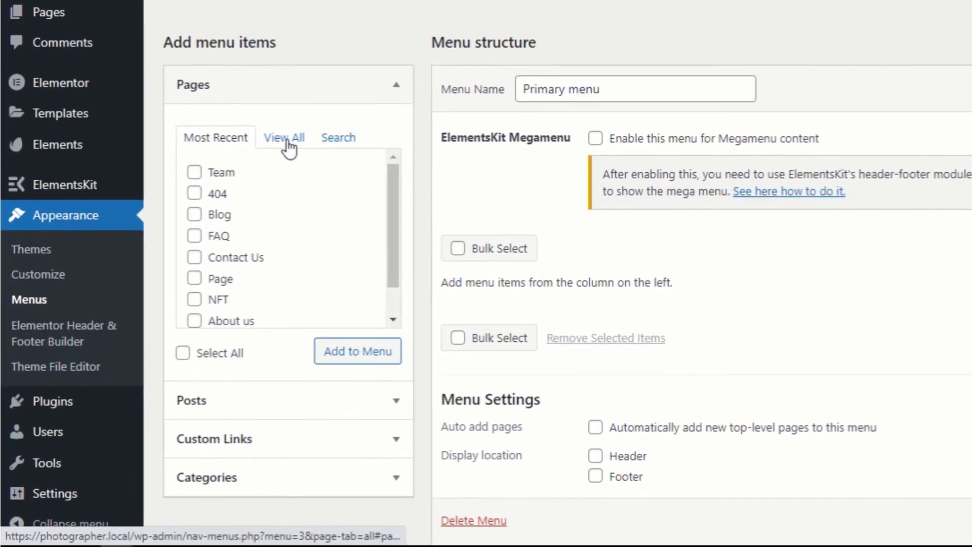
- Add all of the site's pages to the Primary menu
{"action": "left_click", "coordinate": [226, 220]}
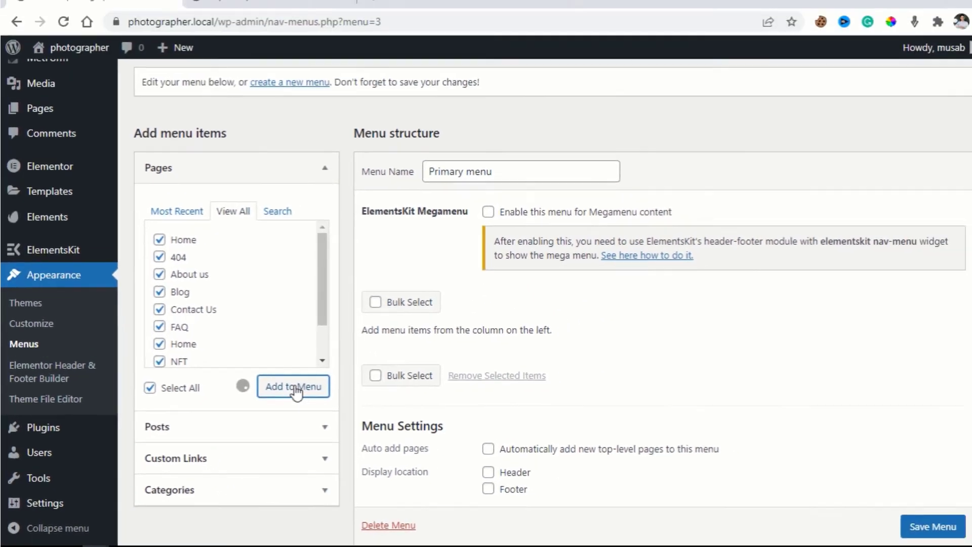
{"action": "left_click", "coordinate": [349, 350]}
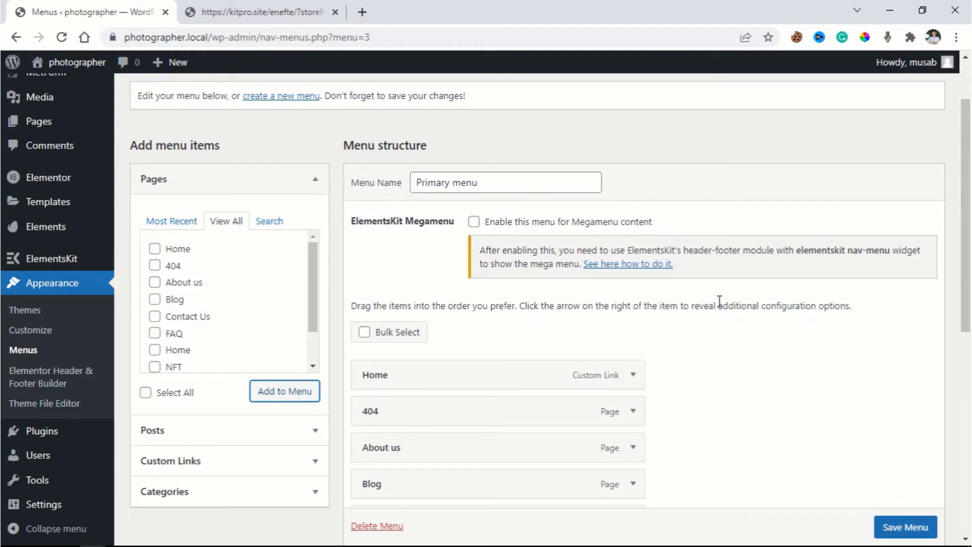
{"action": "scroll", "coordinate": [967, 303], "scroll_direction": "down", "scroll_amount": 5}
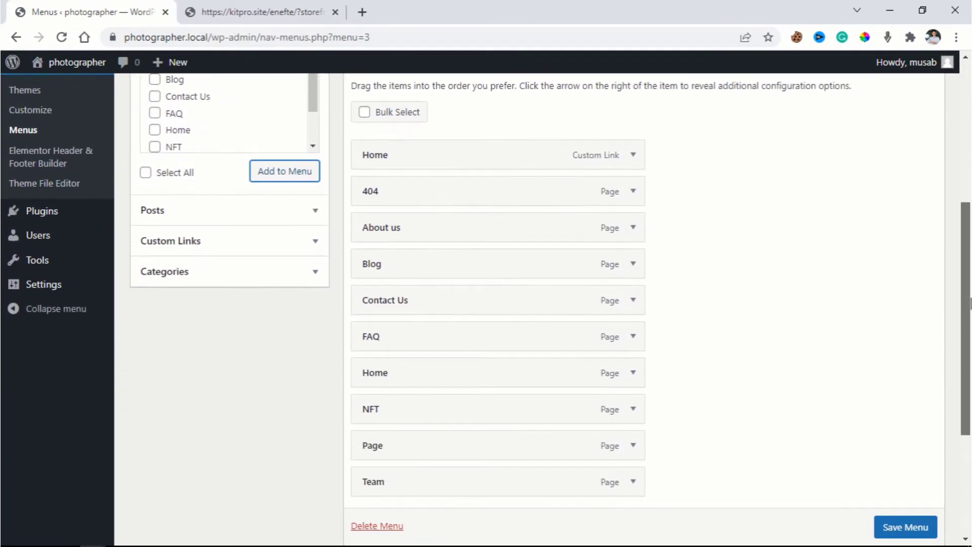
{"action": "scroll", "coordinate": [967, 309], "scroll_direction": "down", "scroll_amount": 1}
{"action": "scroll", "coordinate": [967, 306], "scroll_direction": "up", "scroll_amount": 1}
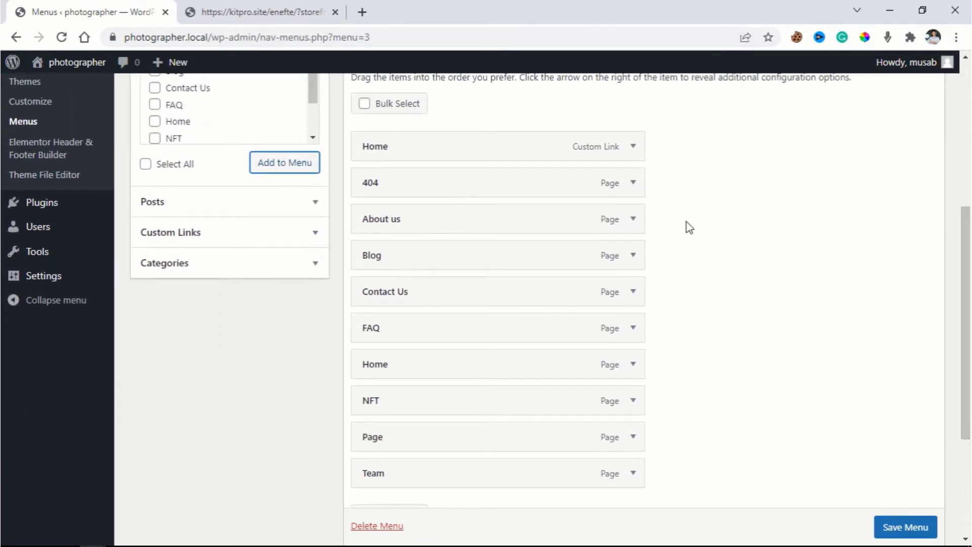
- Move About us, Team and Page up, and nest 404, Blog, FAQ and NFT under Page
{"action": "left_click_drag", "start_coordinate": [465, 229], "coordinate": [460, 185]}
{"action": "left_click_drag", "start_coordinate": [452, 482], "coordinate": [474, 229]}
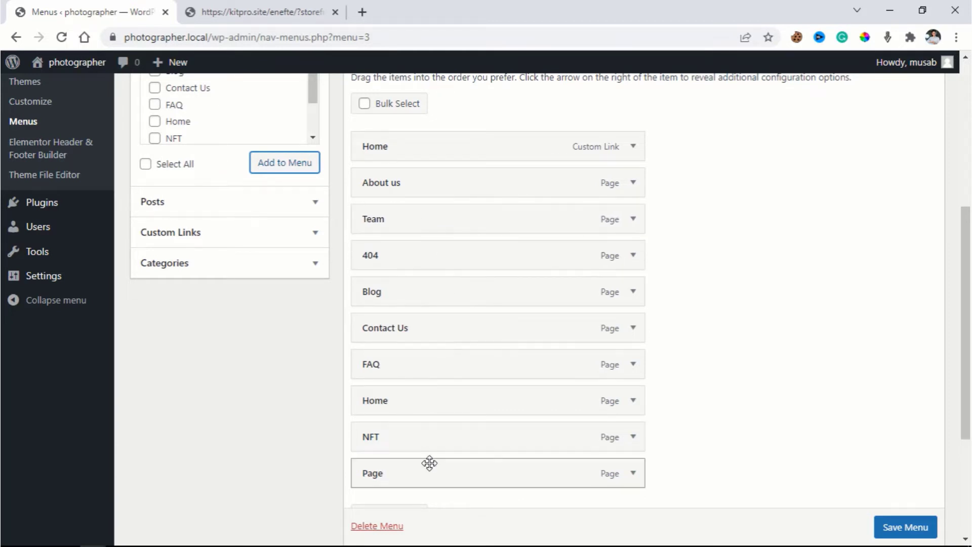
{"action": "left_click_drag", "start_coordinate": [429, 462], "coordinate": [423, 243]}
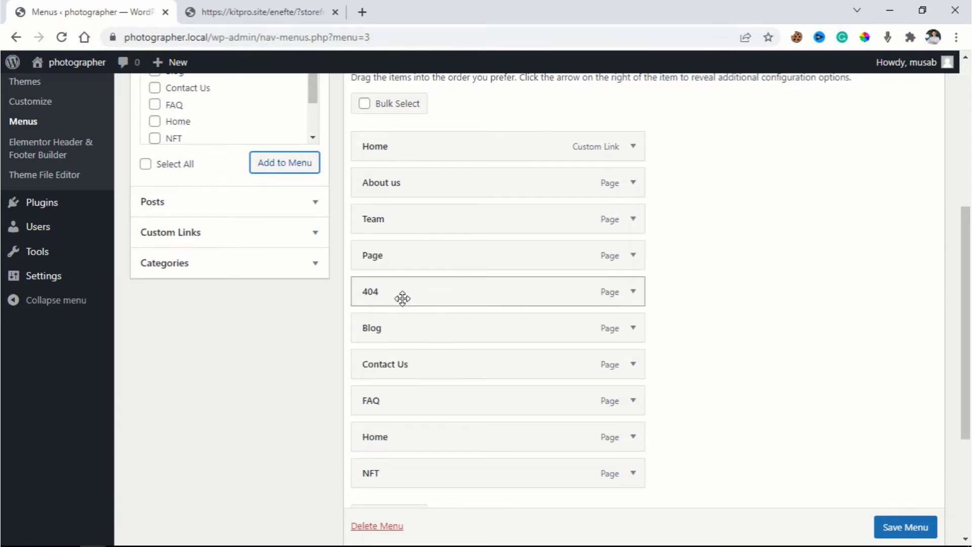
{"action": "left_click_drag", "start_coordinate": [402, 297], "coordinate": [446, 306]}
{"action": "left_click_drag", "start_coordinate": [415, 339], "coordinate": [436, 336]}
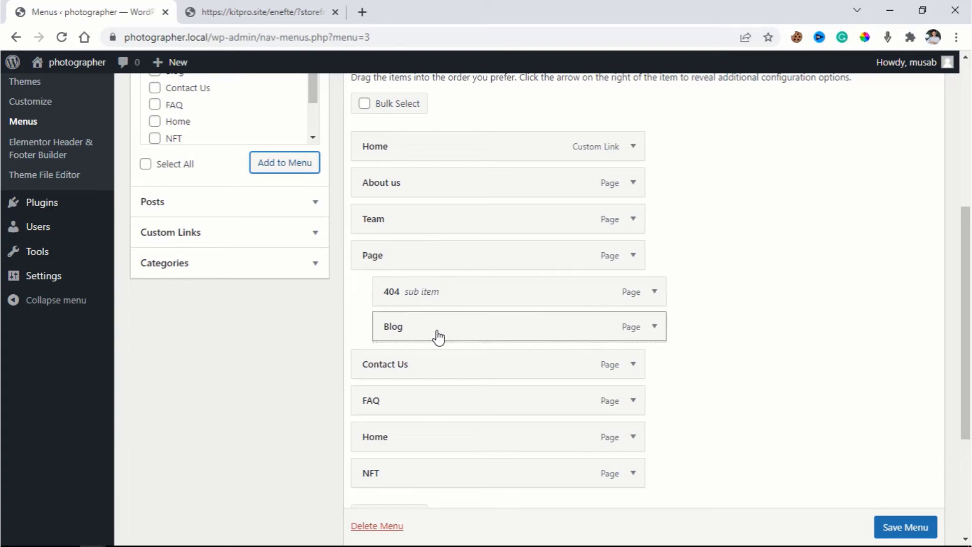
{"action": "left_click_drag", "start_coordinate": [422, 400], "coordinate": [443, 362]}
{"action": "left_click_drag", "start_coordinate": [425, 470], "coordinate": [446, 399]}
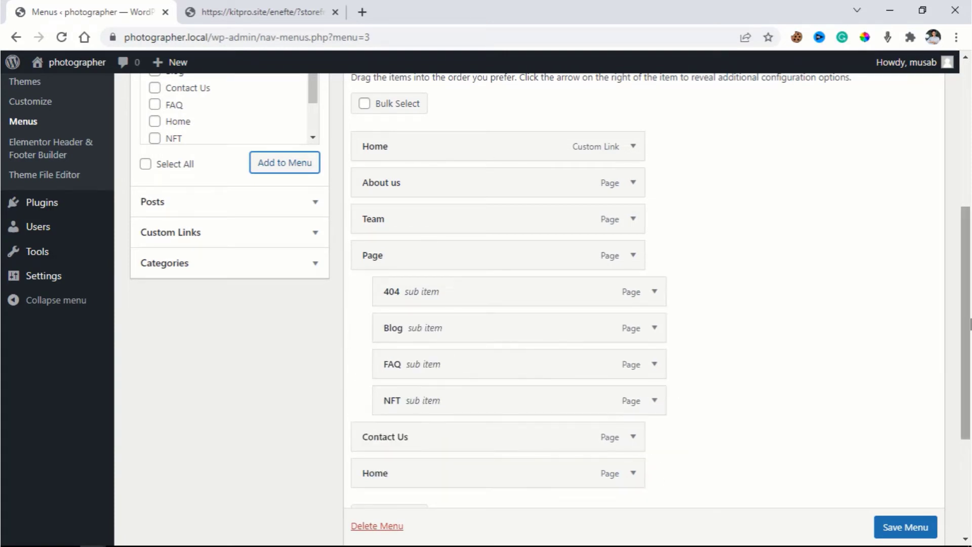
- Remove the duplicate Home page item from the menu
{"action": "left_click", "coordinate": [633, 471]}
{"action": "scroll", "coordinate": [506, 354], "scroll_direction": "down", "scroll_amount": 3}
{"action": "left_click", "coordinate": [376, 443]}
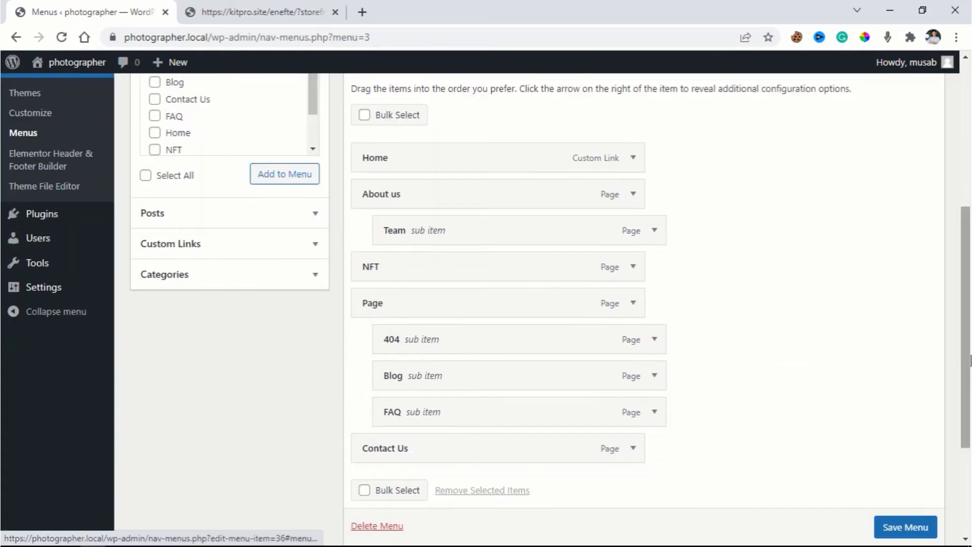
- Save the reorganised Primary menu with Header as its display location
{"action": "scroll", "coordinate": [961, 318], "scroll_direction": "down", "scroll_amount": 3}
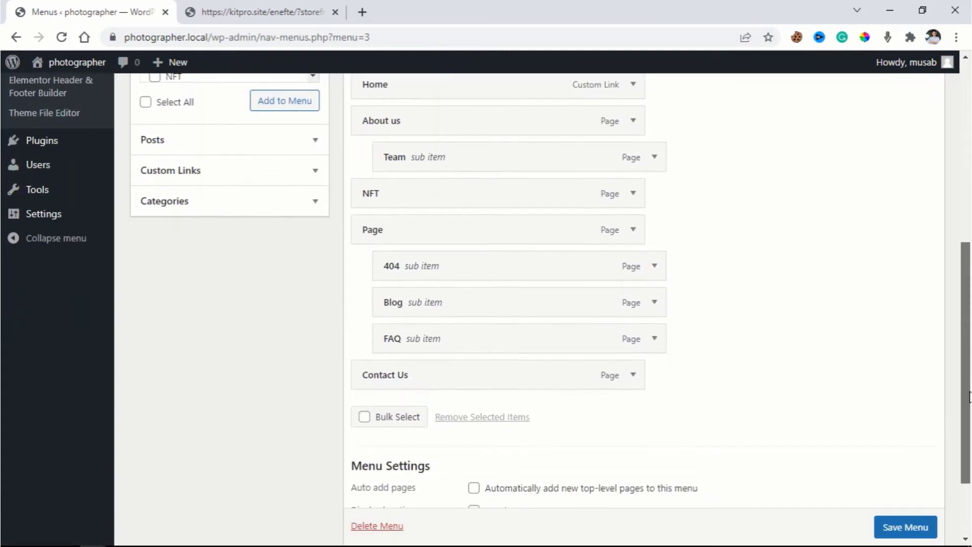
{"action": "scroll", "coordinate": [960, 329], "scroll_direction": "up", "scroll_amount": 1}
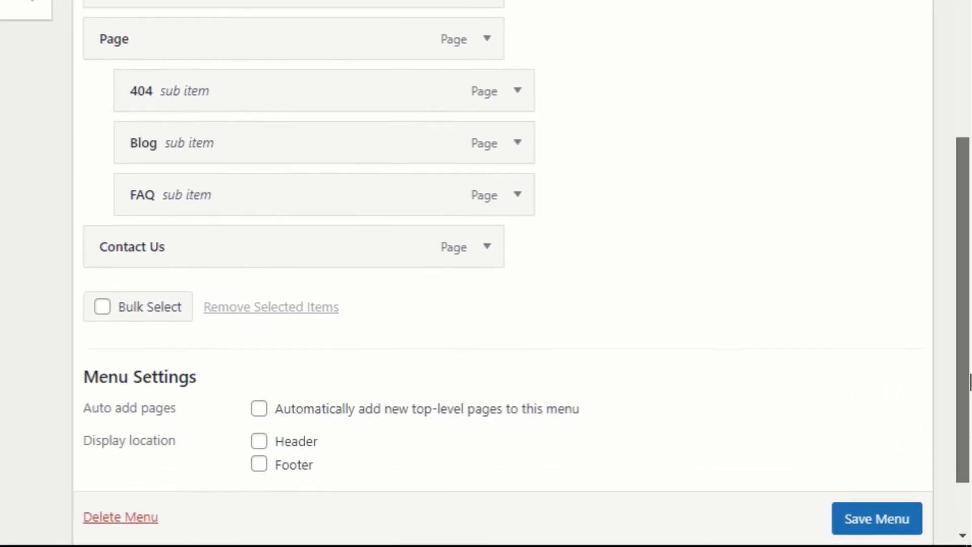
{"action": "scroll", "coordinate": [617, 420], "scroll_direction": "down", "scroll_amount": 3}
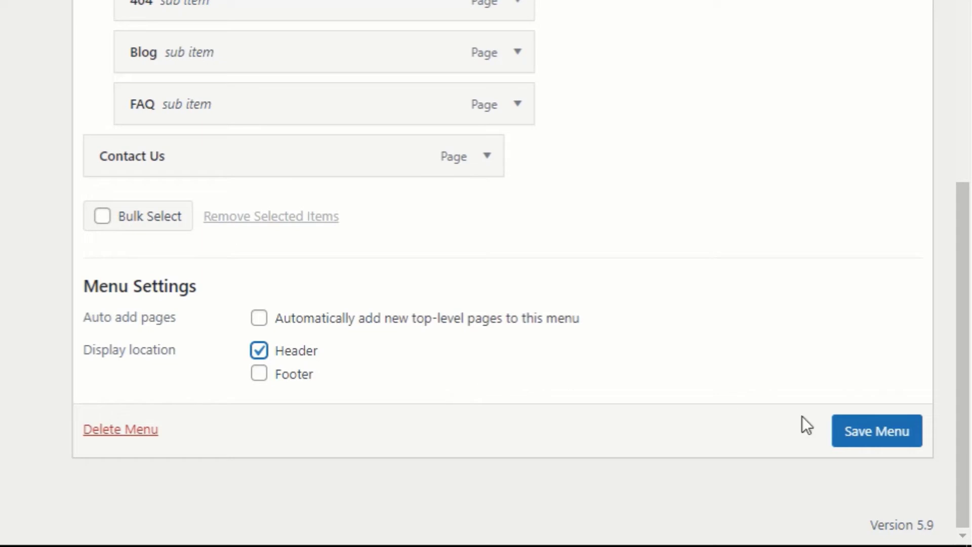
{"action": "left_click", "coordinate": [879, 435]}
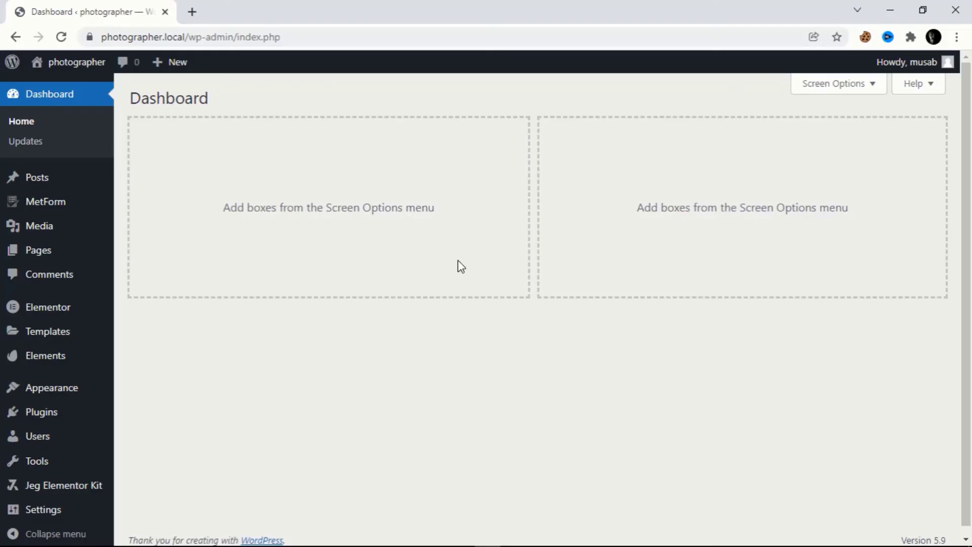
- Search plugins for 'elementor header and footer', then install and activate Elementor Header & Footer Builder
{"action": "mouse_move", "coordinate": [62, 416]}
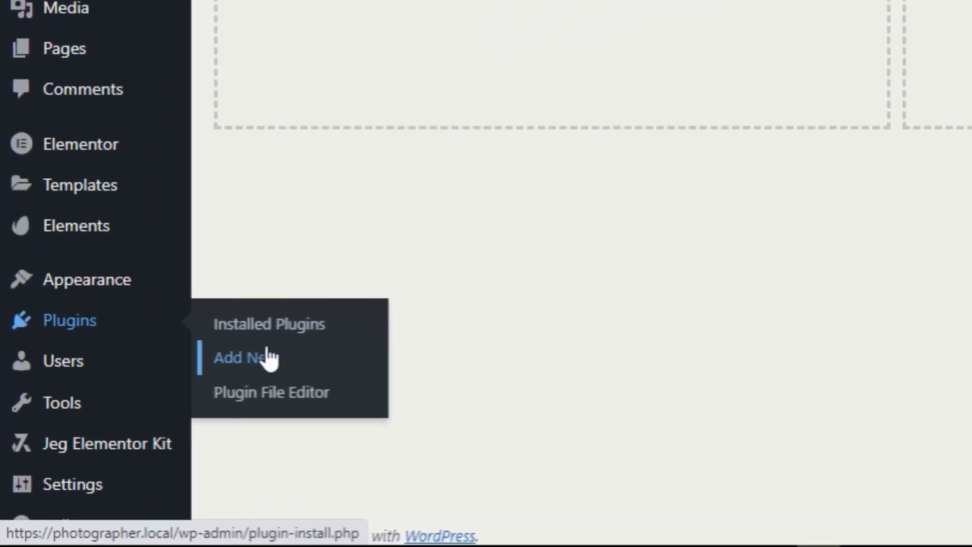
{"action": "left_click", "coordinate": [264, 359]}
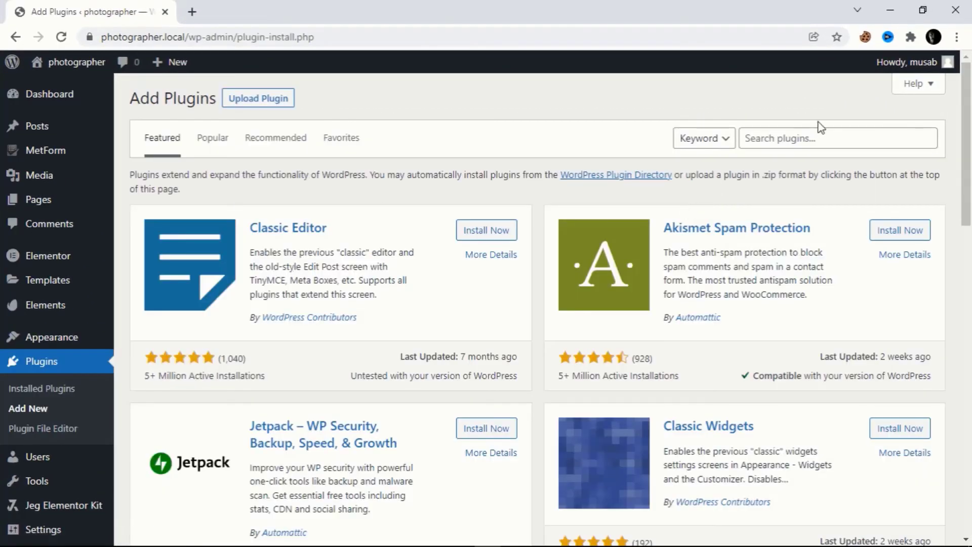
{"action": "left_click", "coordinate": [812, 134]}
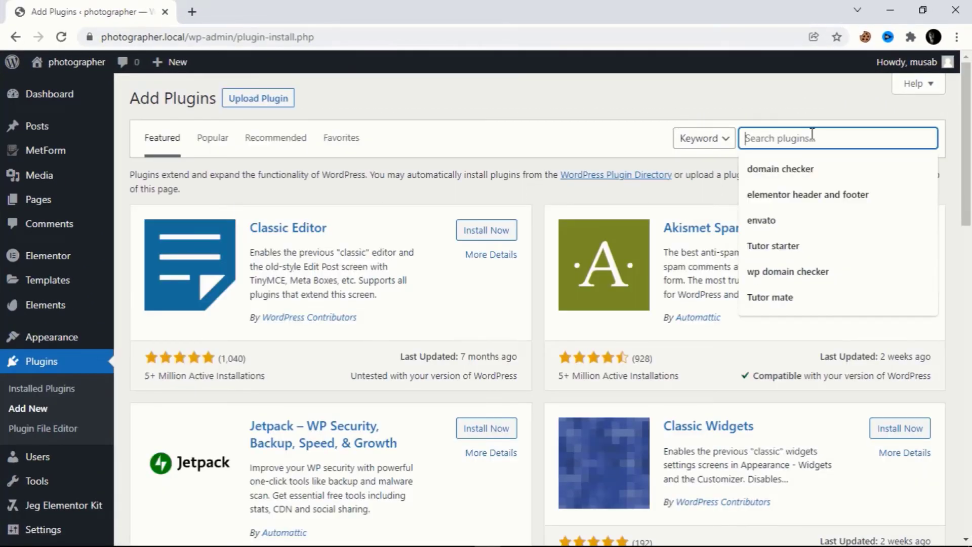
{"action": "left_click", "coordinate": [807, 202]}
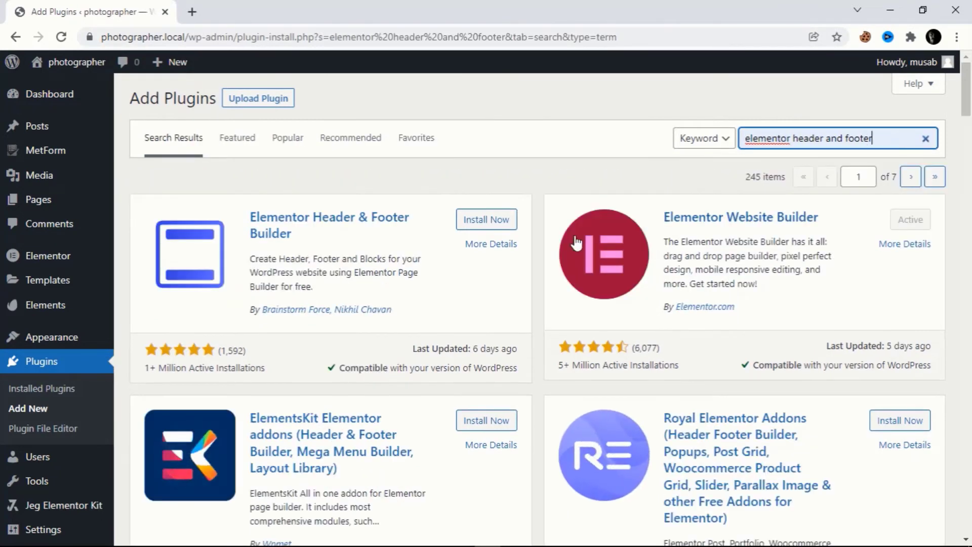
{"action": "left_click", "coordinate": [503, 218]}
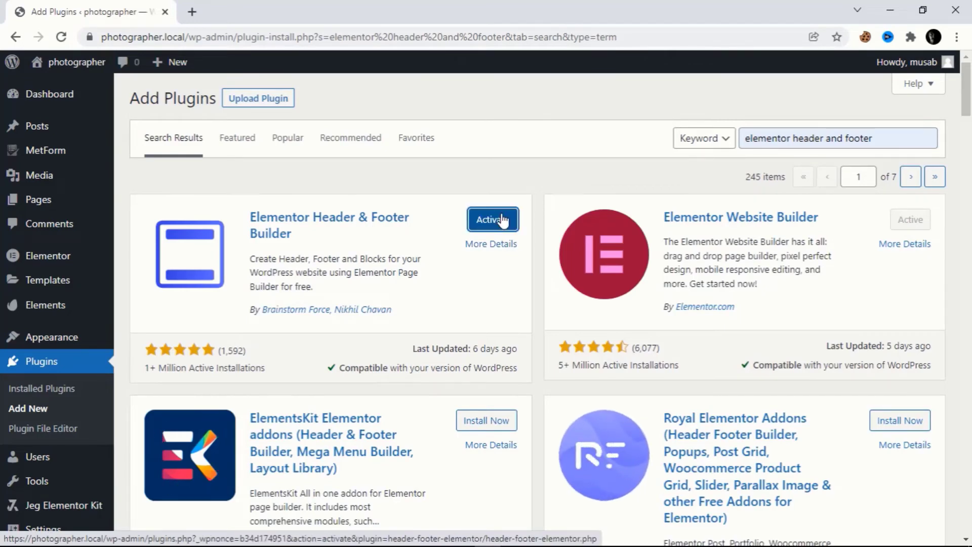
{"action": "left_click", "coordinate": [492, 220]}
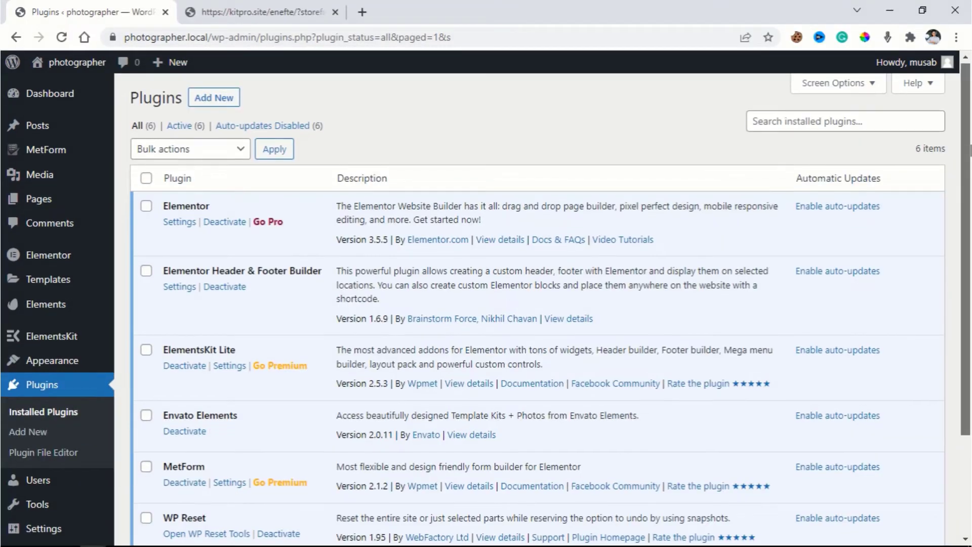
{"action": "left_click_drag", "start_coordinate": [964, 146], "coordinate": [964, 158]}
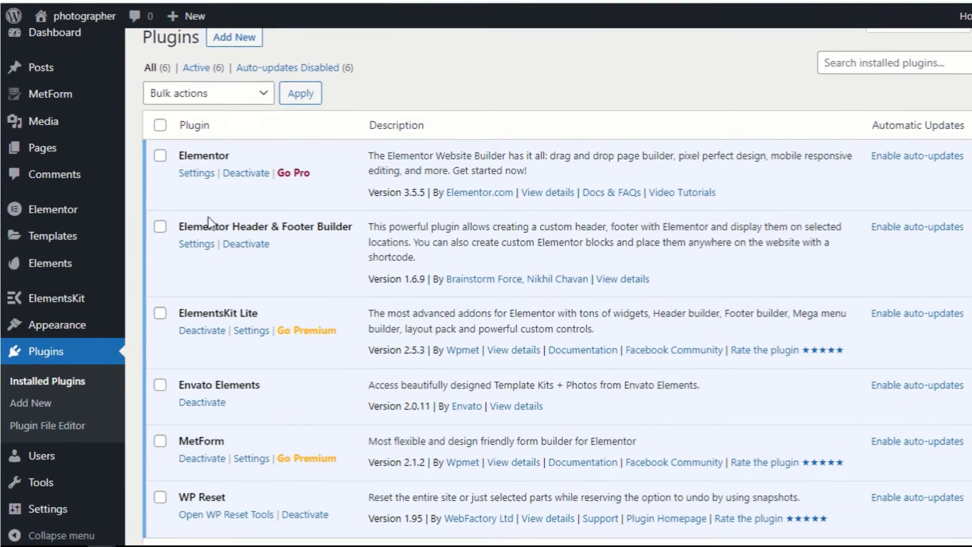
- Import the Global Kit Styles template from the installed Enefte kit
{"action": "mouse_move", "coordinate": [38, 289]}
{"action": "left_click", "coordinate": [208, 305]}
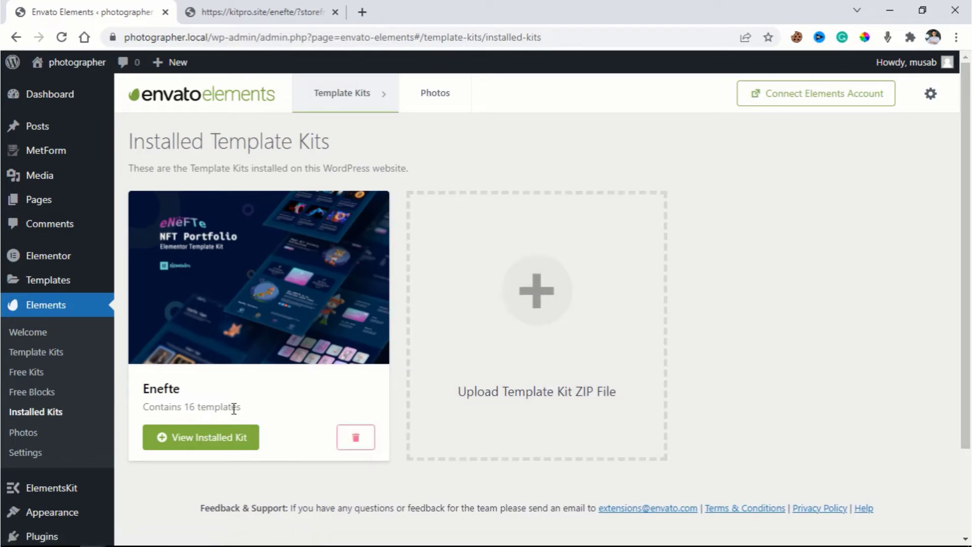
{"action": "left_click", "coordinate": [191, 441]}
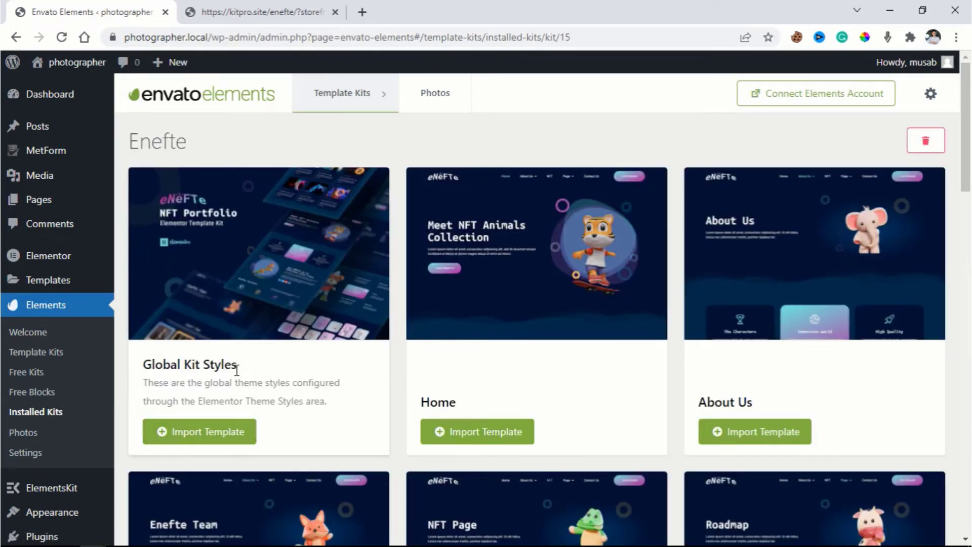
{"action": "left_click_drag", "start_coordinate": [240, 369], "coordinate": [145, 364]}
{"action": "left_click", "coordinate": [206, 440]}
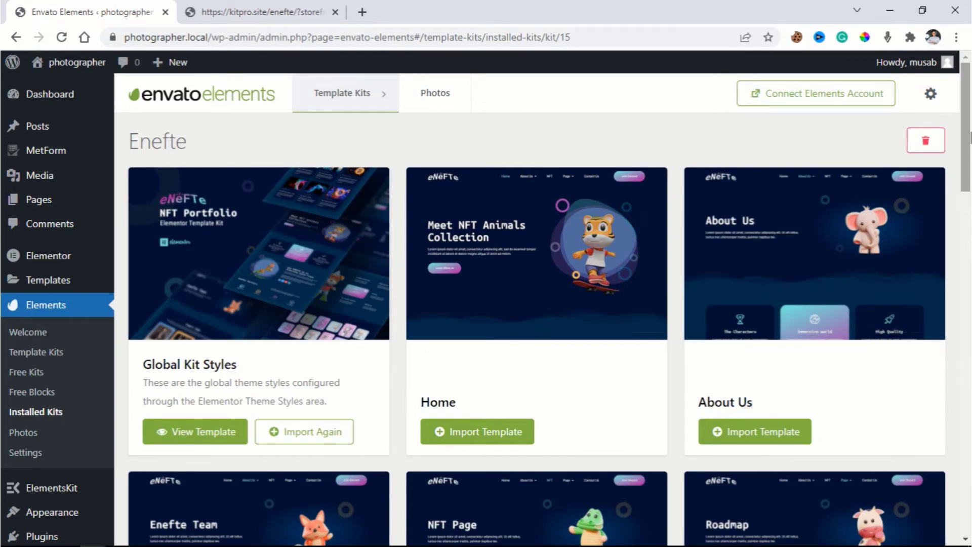
{"action": "left_click_drag", "start_coordinate": [966, 150], "coordinate": [967, 234]}
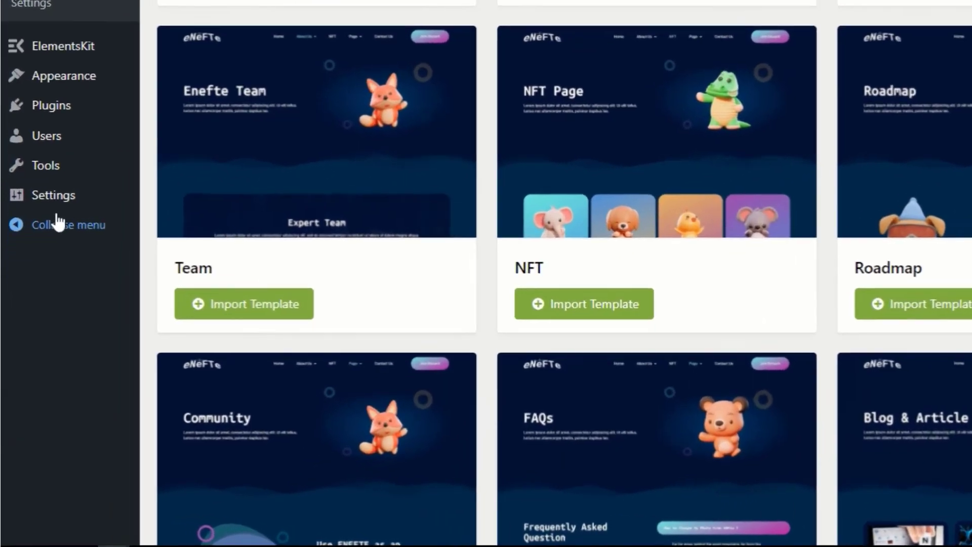
{"action": "mouse_move", "coordinate": [41, 268]}
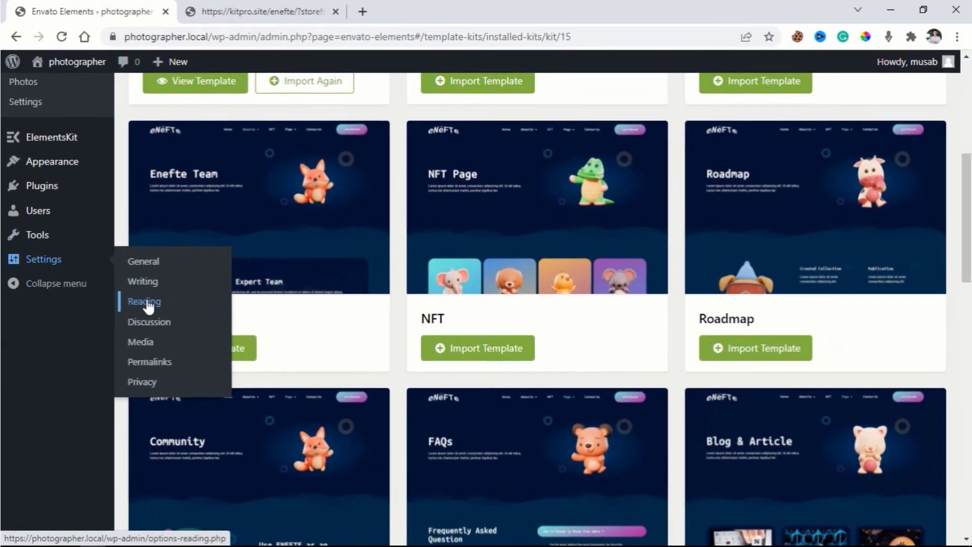
- Set the homepage to the static page Home in Reading Settings and save
{"action": "left_click", "coordinate": [209, 191]}
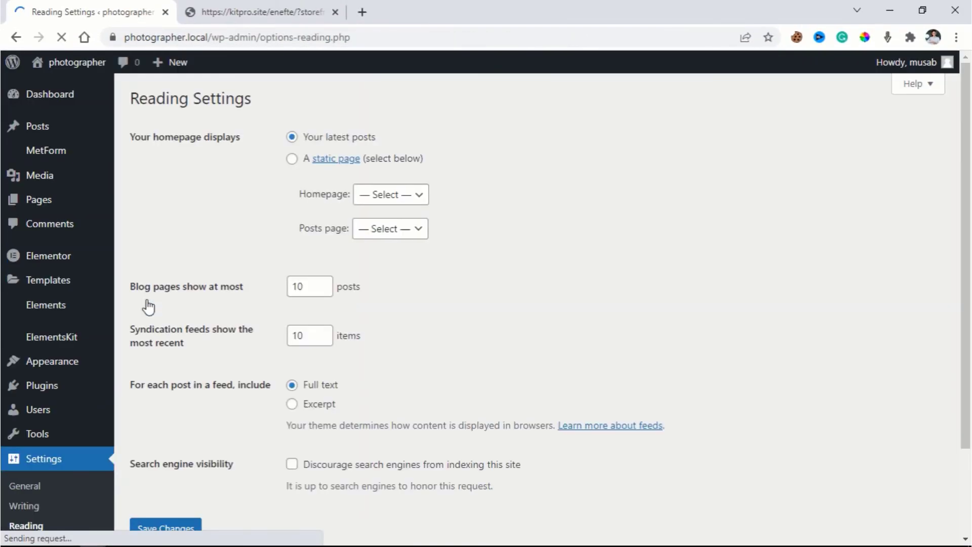
{"action": "left_click", "coordinate": [292, 160]}
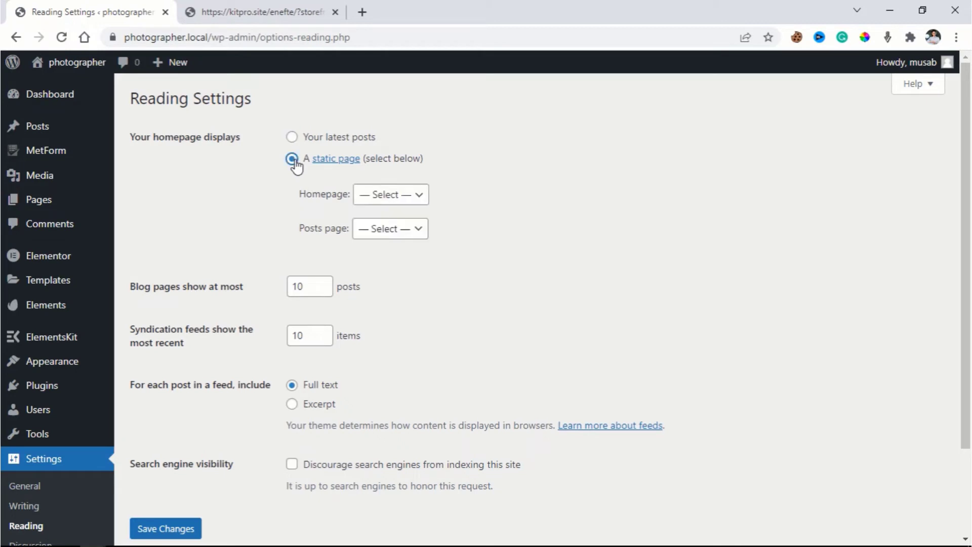
{"action": "left_click", "coordinate": [378, 196]}
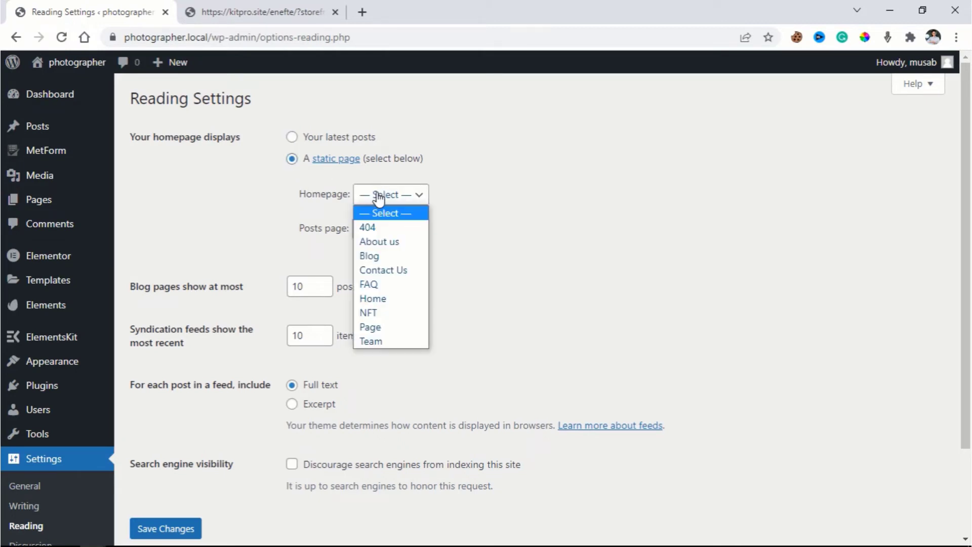
{"action": "left_click", "coordinate": [389, 302]}
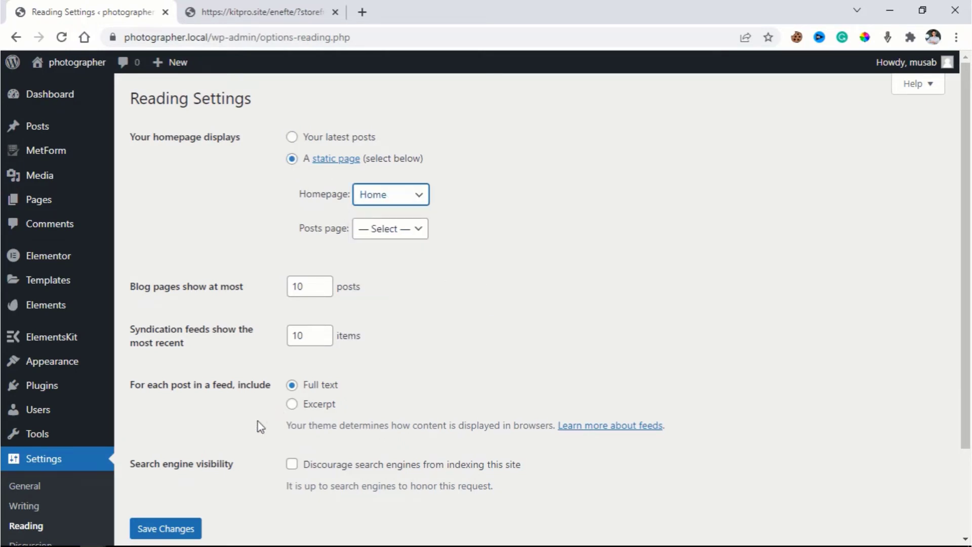
{"action": "scroll", "coordinate": [948, 348], "scroll_direction": "down", "scroll_amount": 3}
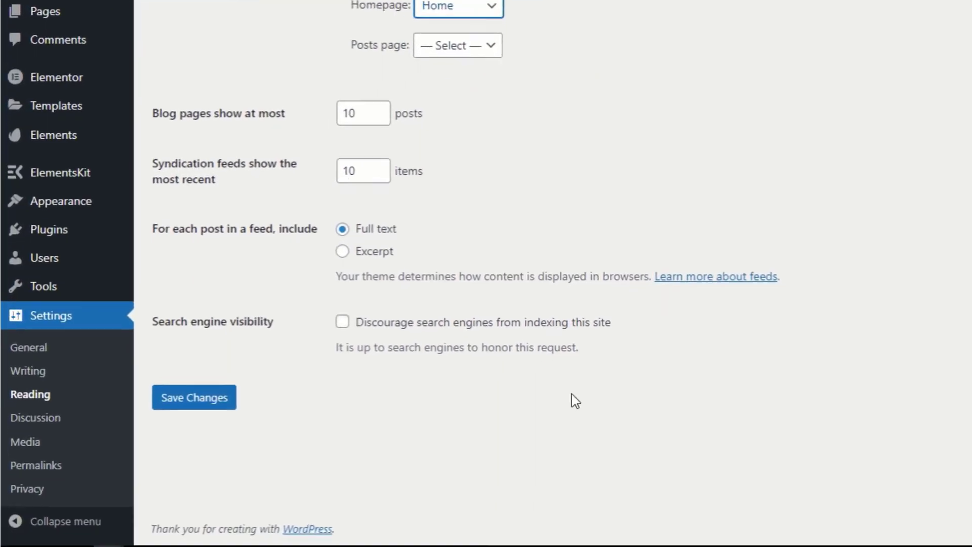
{"action": "left_click", "coordinate": [214, 384]}
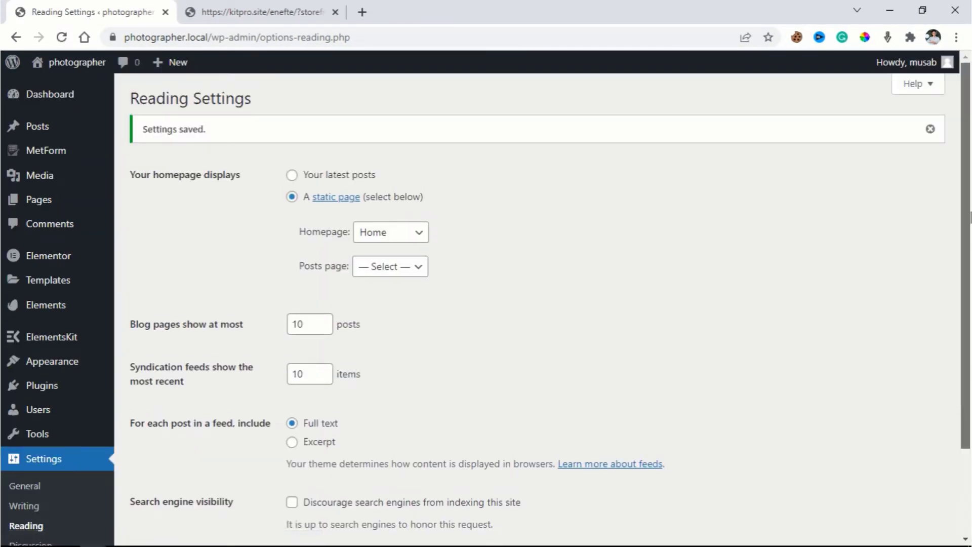
{"action": "scroll", "coordinate": [964, 277], "scroll_direction": "down", "scroll_amount": 2}
- Create a new Header & Footer Builder template of type Header
{"action": "mouse_move", "coordinate": [98, 286]}
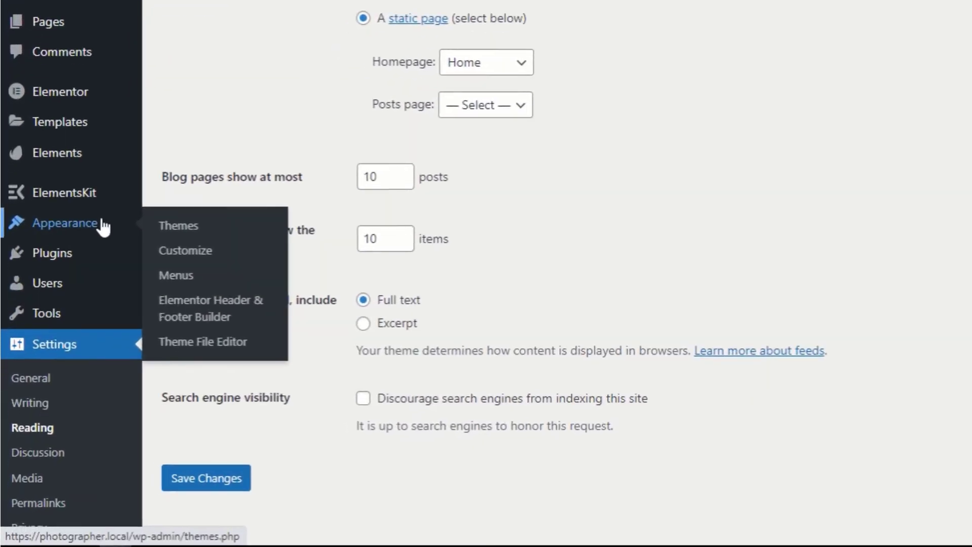
{"action": "left_click", "coordinate": [203, 315]}
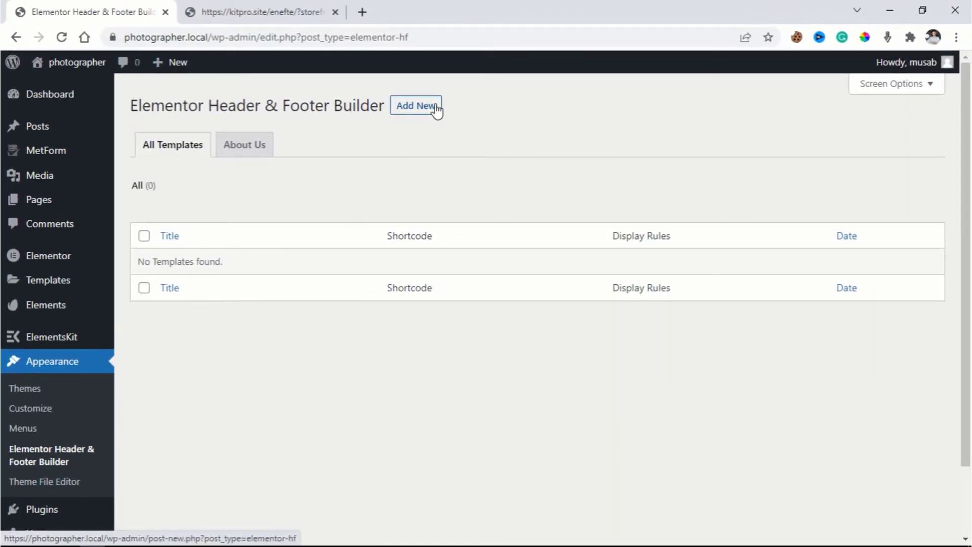
{"action": "left_click", "coordinate": [413, 107]}
{"action": "type", "text": "Header"}
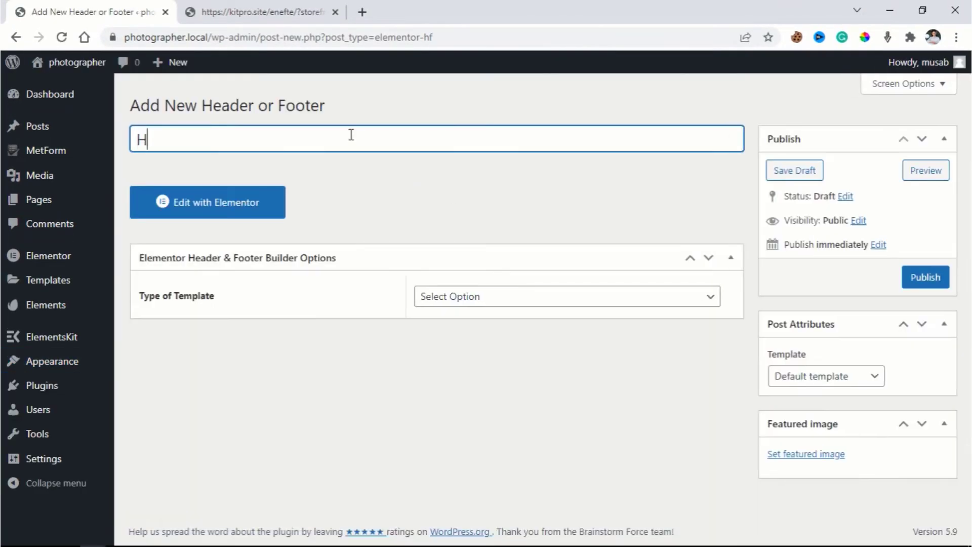
{"action": "left_click", "coordinate": [492, 298]}
{"action": "left_click", "coordinate": [492, 332]}
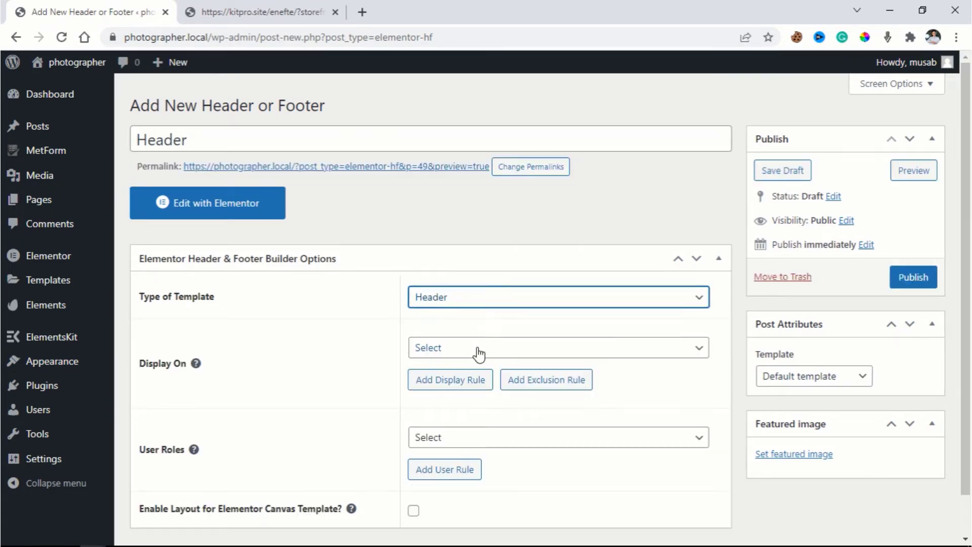
- Display it on the Entire Website for All users, publish, and open in Elementor
{"action": "left_click", "coordinate": [477, 349]}
{"action": "left_click", "coordinate": [462, 88]}
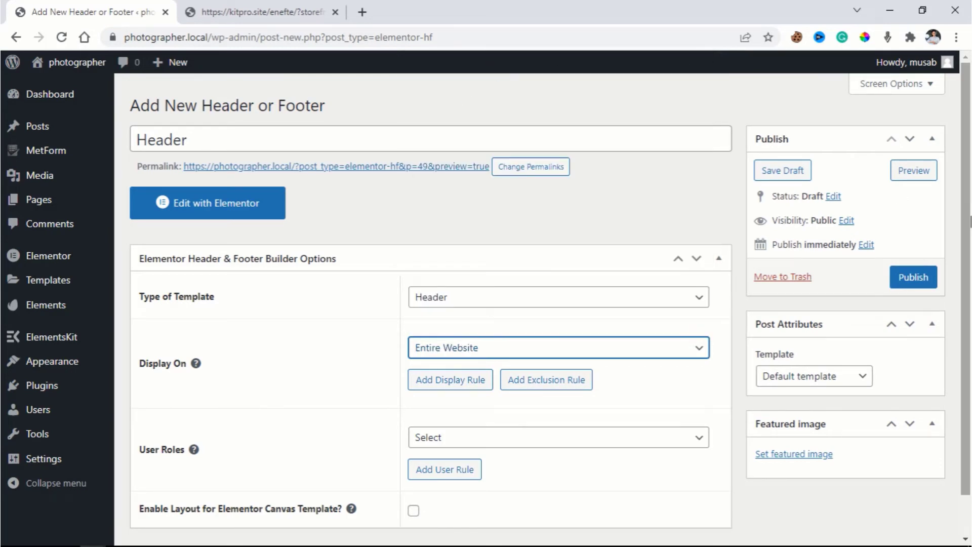
{"action": "left_click_drag", "start_coordinate": [966, 258], "coordinate": [966, 286]}
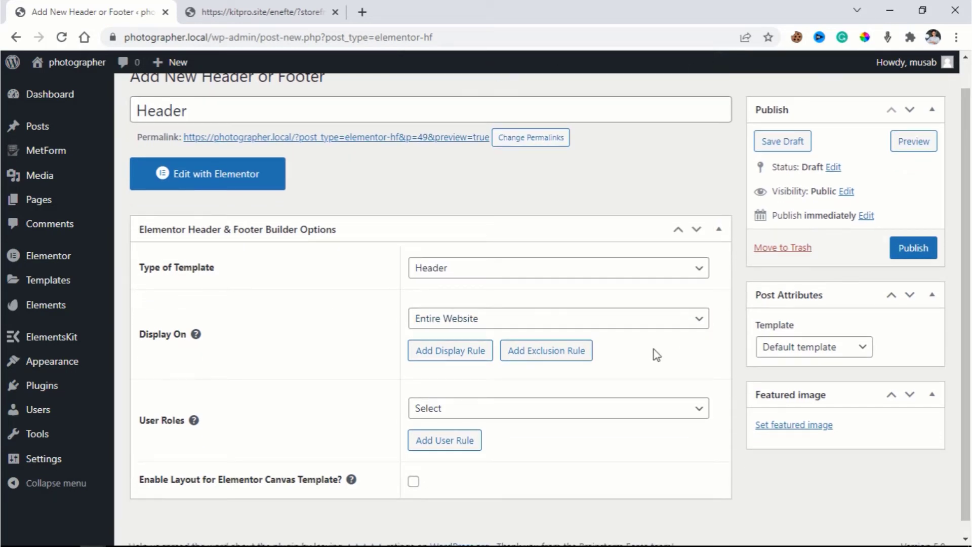
{"action": "left_click", "coordinate": [603, 409]}
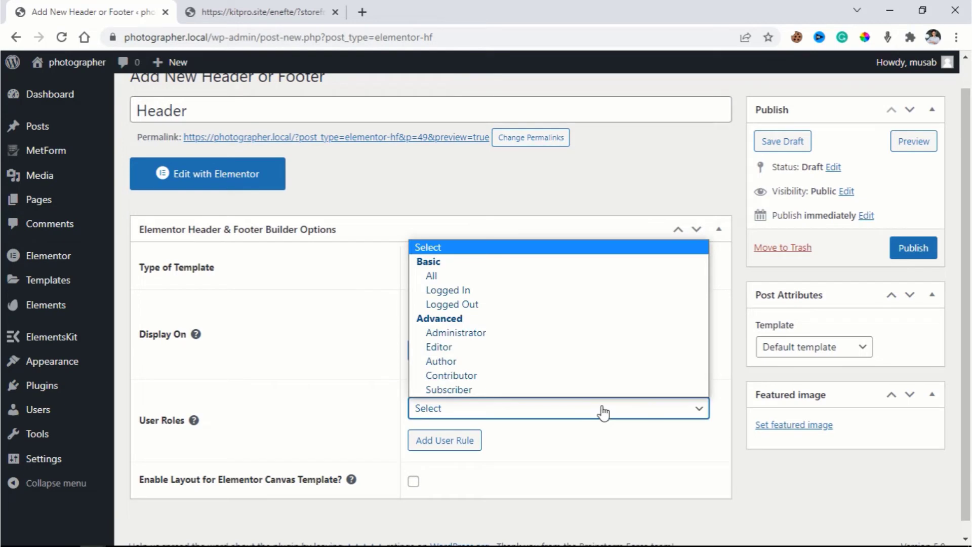
{"action": "left_click", "coordinate": [516, 278]}
{"action": "left_click", "coordinate": [911, 248]}
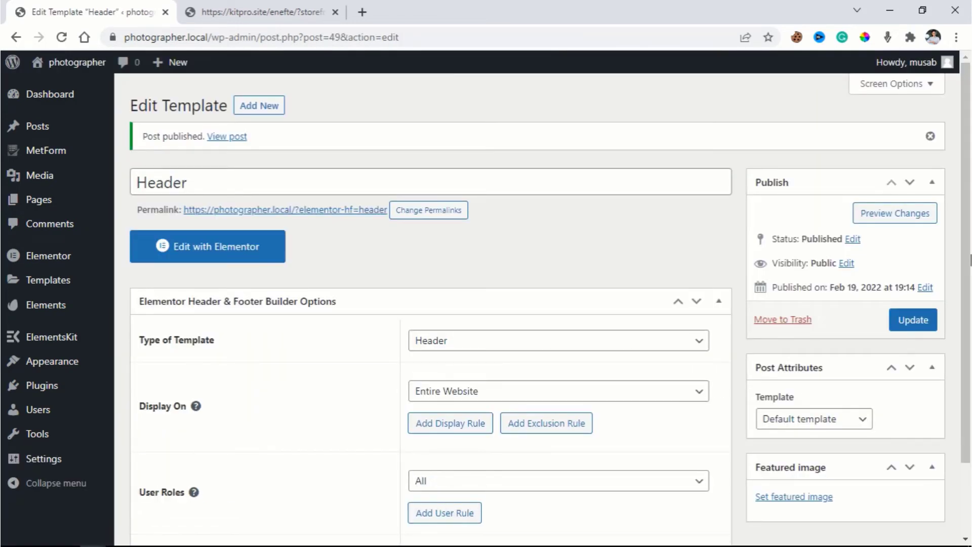
{"action": "left_click", "coordinate": [222, 252]}
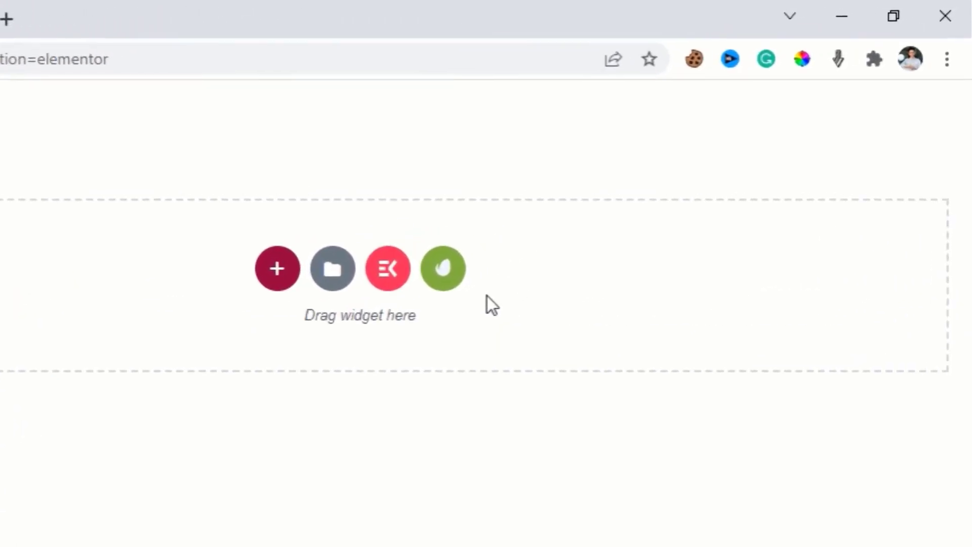
- Insert the Enefte kit's Header template into the header
{"action": "left_click", "coordinate": [446, 271]}
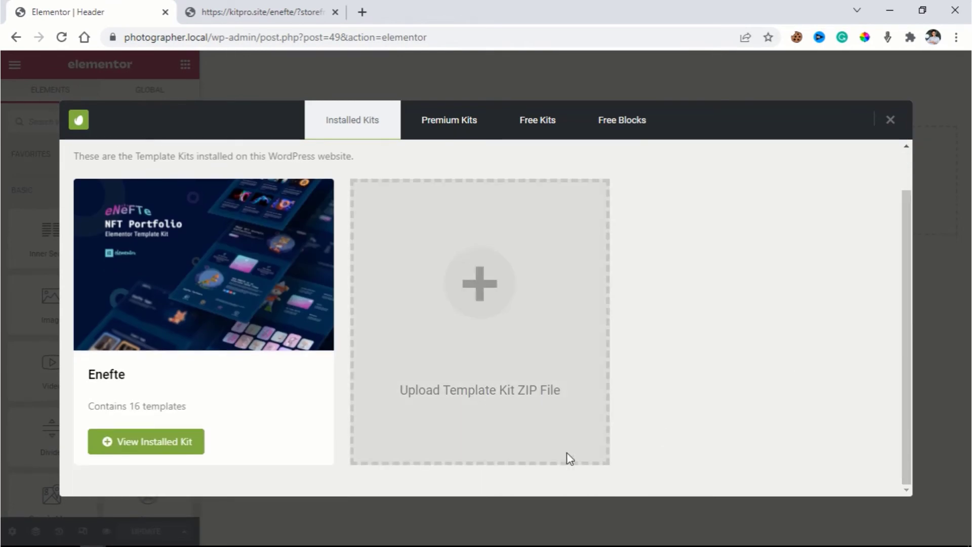
{"action": "mouse_move", "coordinate": [267, 442]}
{"action": "left_click", "coordinate": [195, 442]}
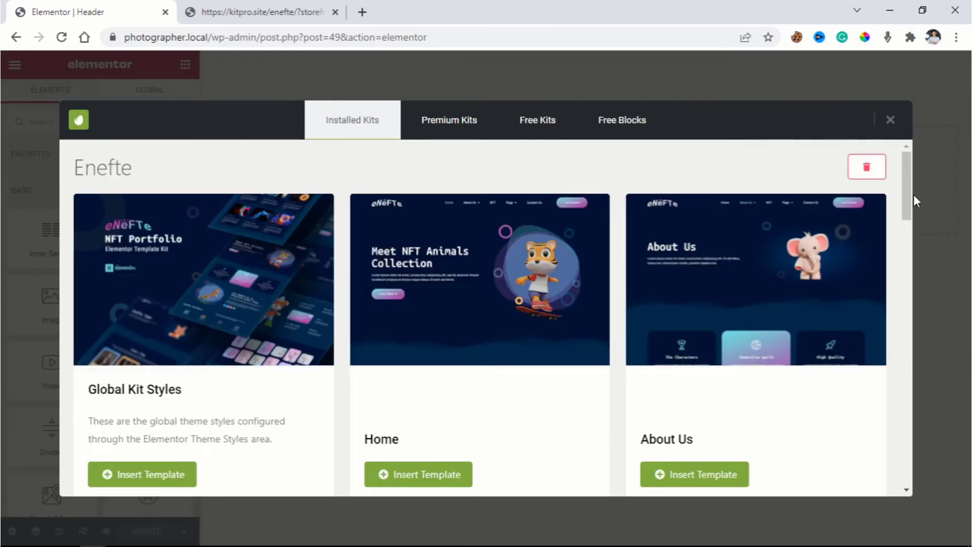
{"action": "left_click_drag", "start_coordinate": [911, 195], "coordinate": [890, 360]}
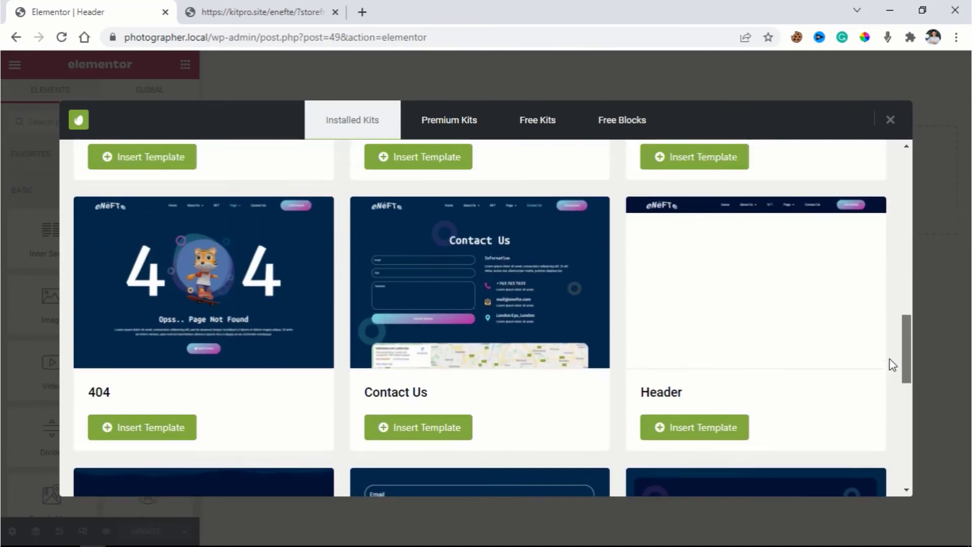
{"action": "double_click", "coordinate": [664, 393]}
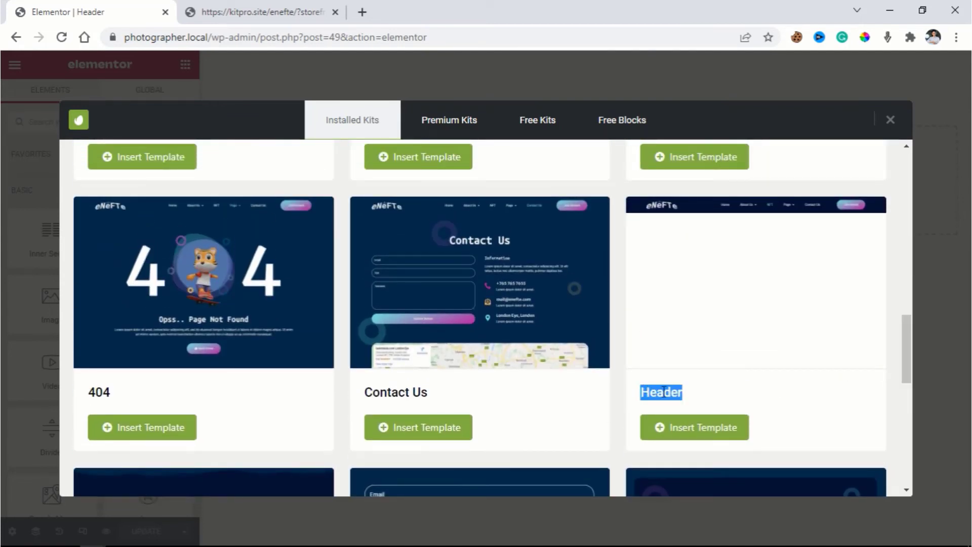
{"action": "left_click", "coordinate": [731, 401]}
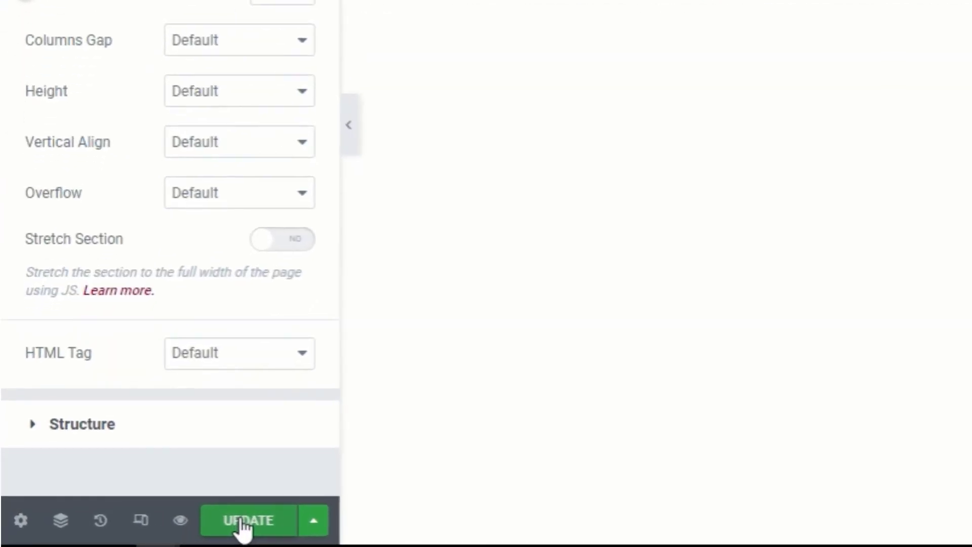
- Update and preview the header, then return to the WordPress dashboard
{"action": "left_click", "coordinate": [243, 521]}
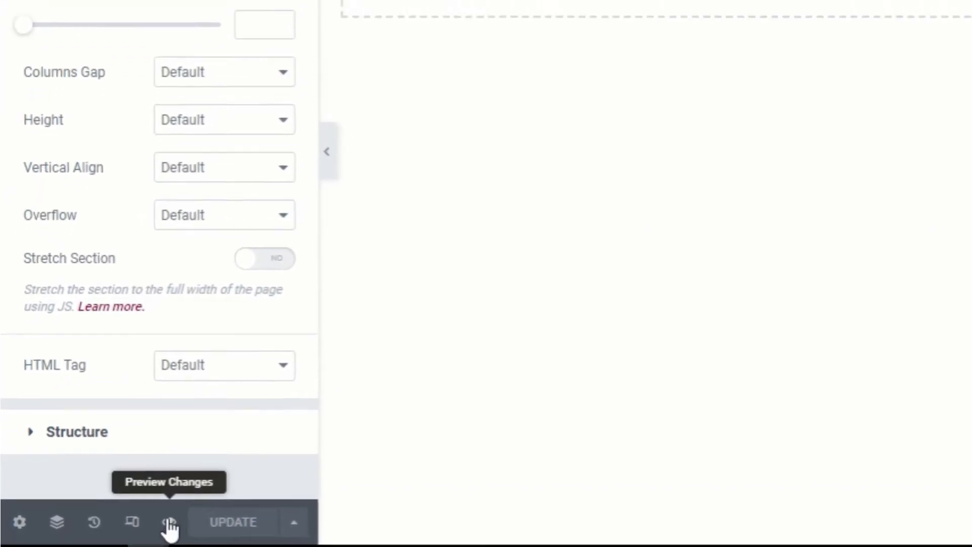
{"action": "left_click", "coordinate": [170, 526]}
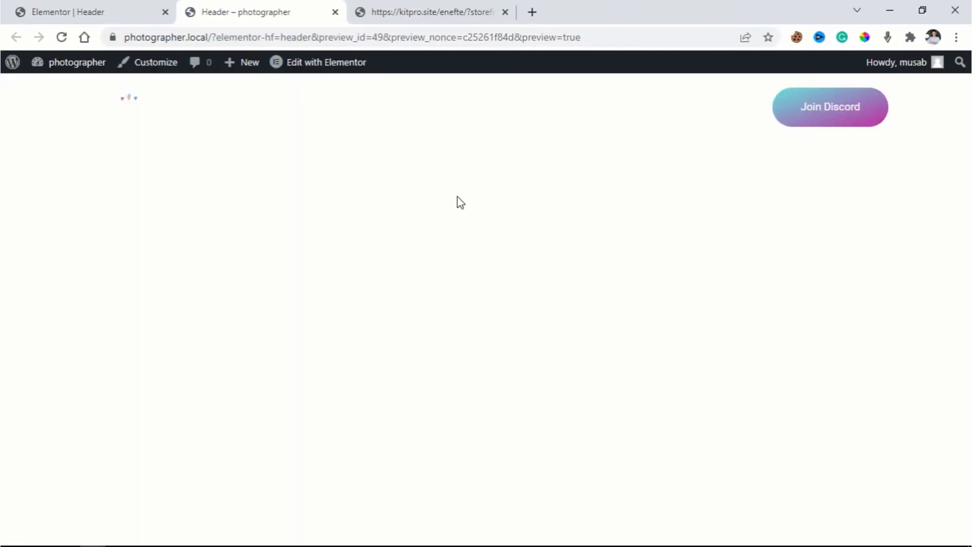
{"action": "left_click", "coordinate": [69, 63]}
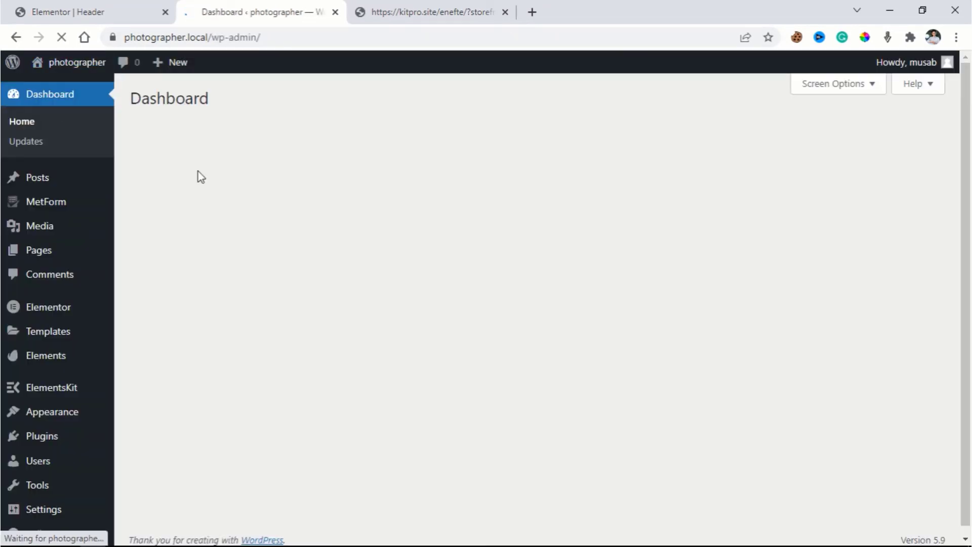
- Publish a Footer-type template displayed on the Entire Website for All users
{"action": "mouse_move", "coordinate": [66, 379]}
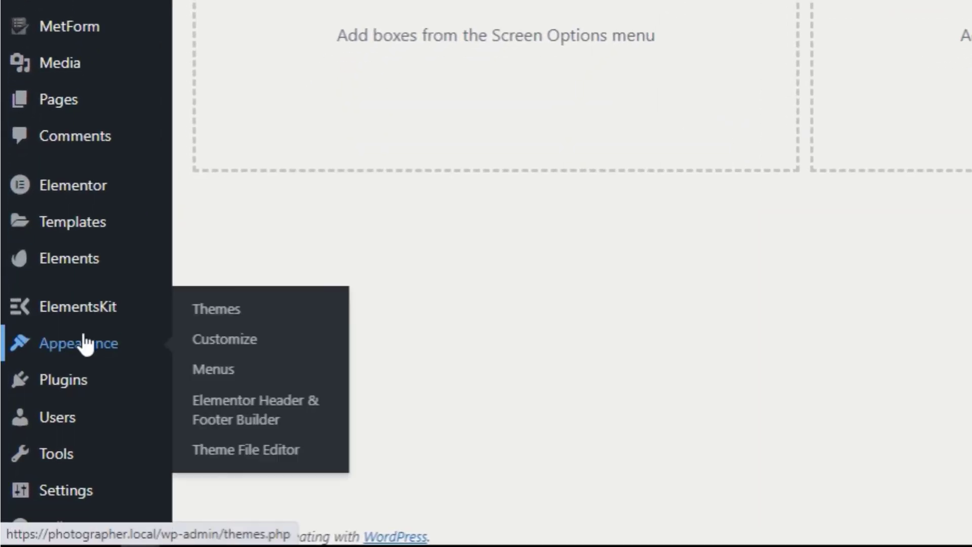
{"action": "left_click", "coordinate": [230, 423]}
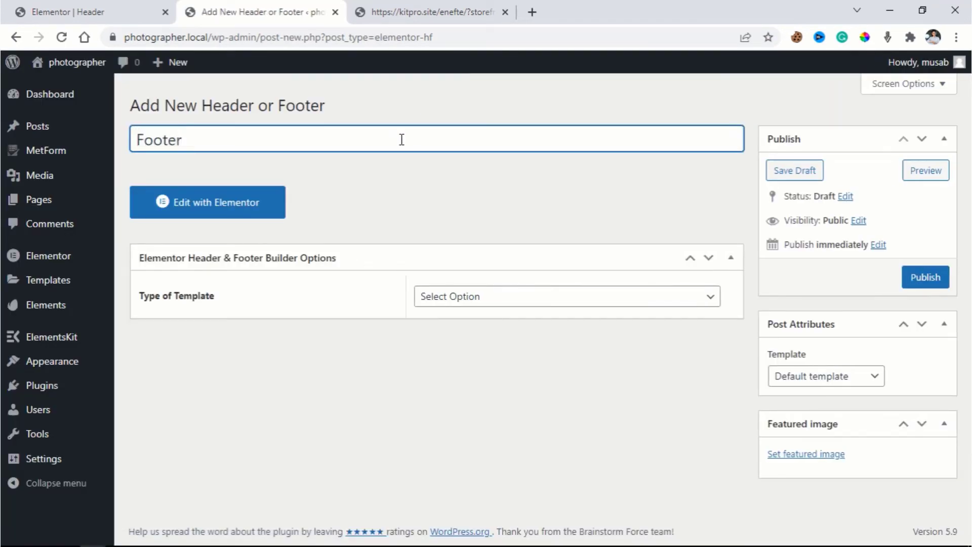
{"action": "left_click", "coordinate": [489, 302]}
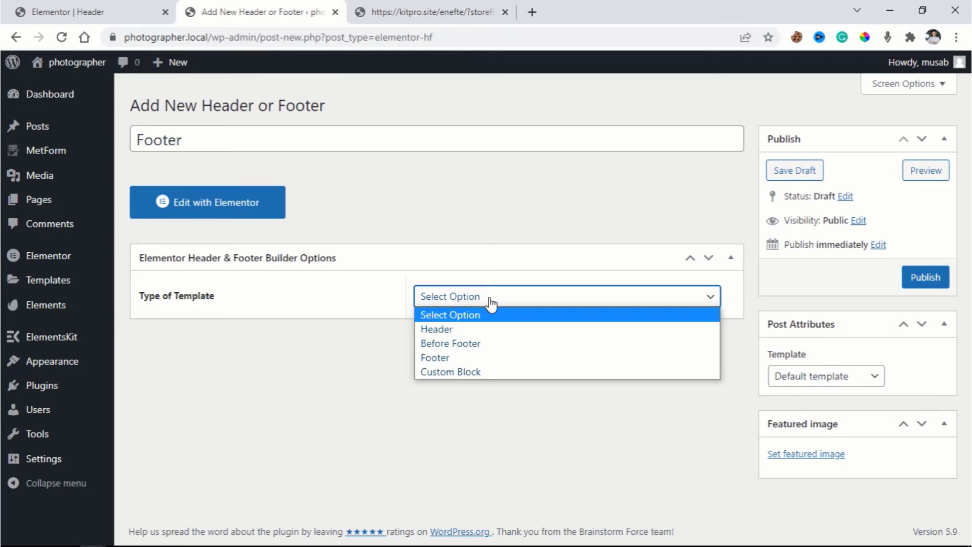
{"action": "left_click", "coordinate": [500, 360]}
{"action": "left_click", "coordinate": [482, 360]}
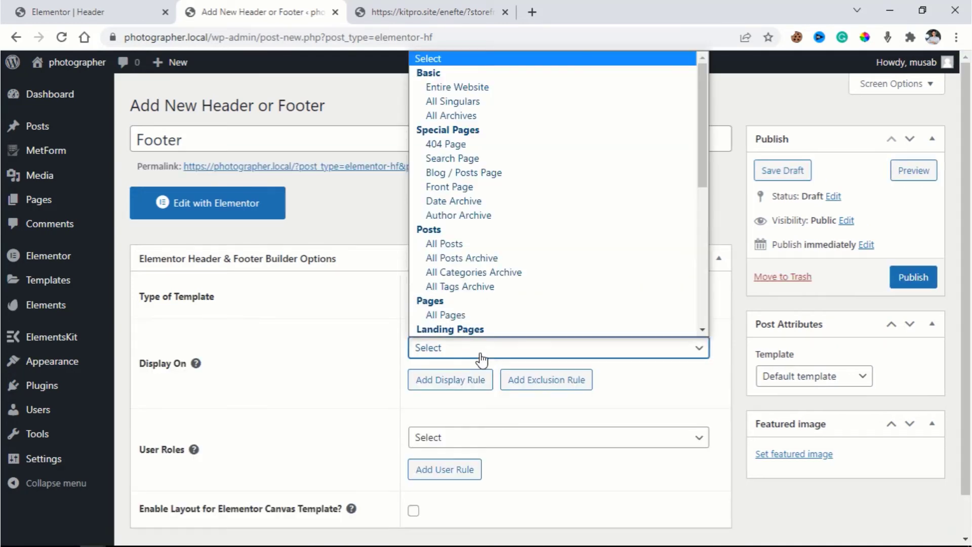
{"action": "left_click", "coordinate": [479, 91]}
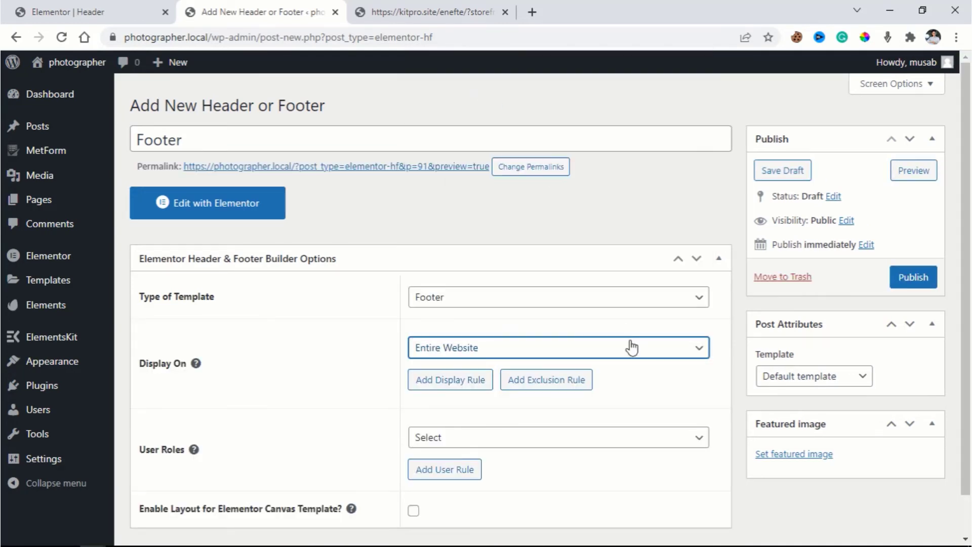
{"action": "left_click", "coordinate": [613, 438]}
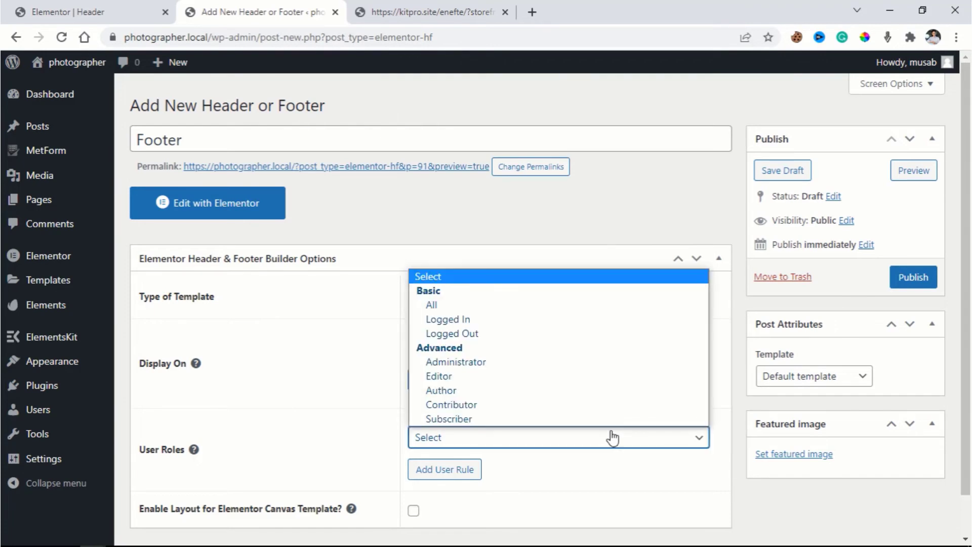
{"action": "left_click", "coordinate": [564, 305]}
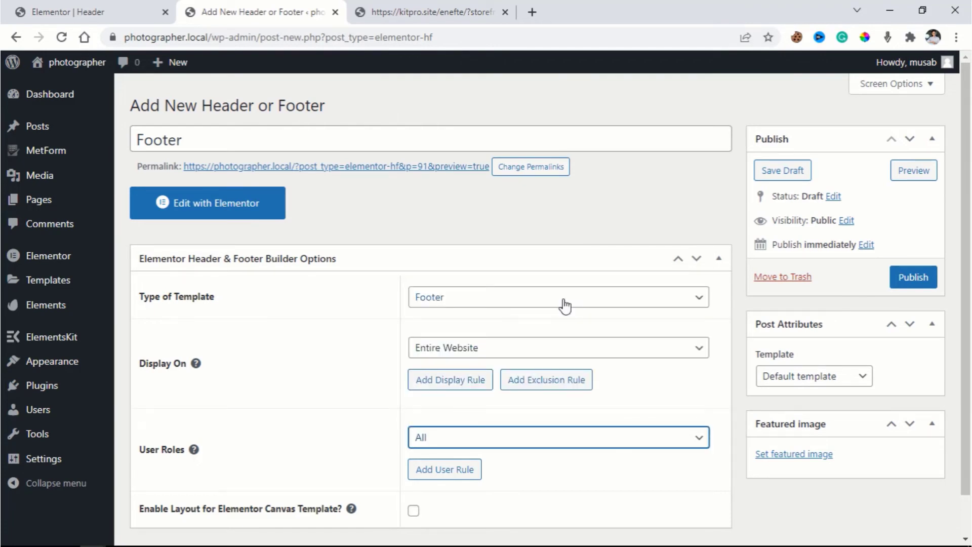
{"action": "left_click", "coordinate": [916, 276]}
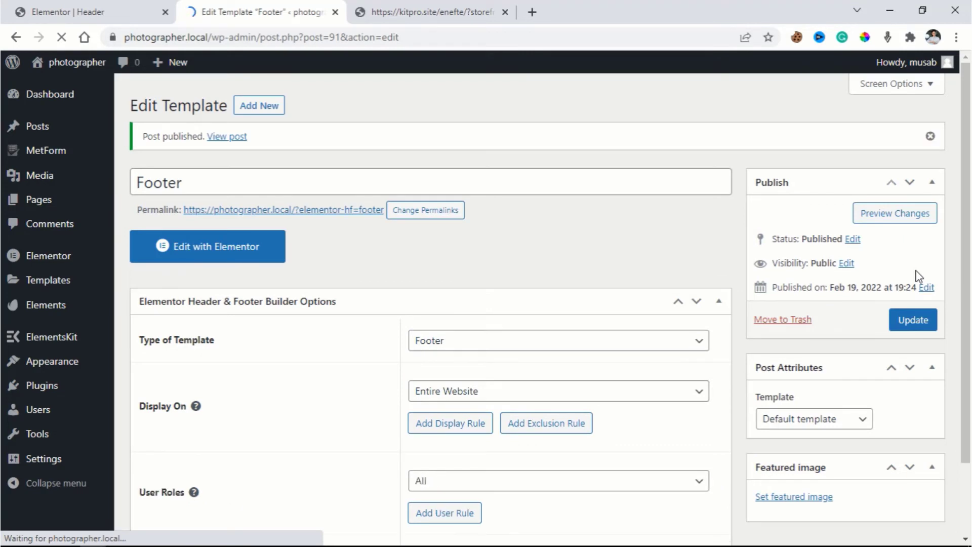
- Open the Footer template in Elementor and insert the Enefte kit's Footer template
{"action": "left_click", "coordinate": [274, 244]}
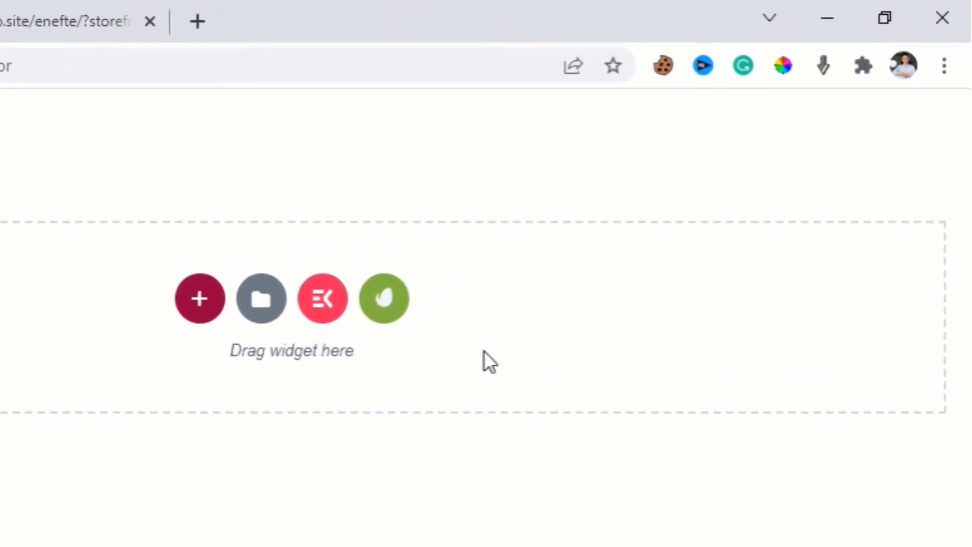
{"action": "left_click", "coordinate": [383, 299]}
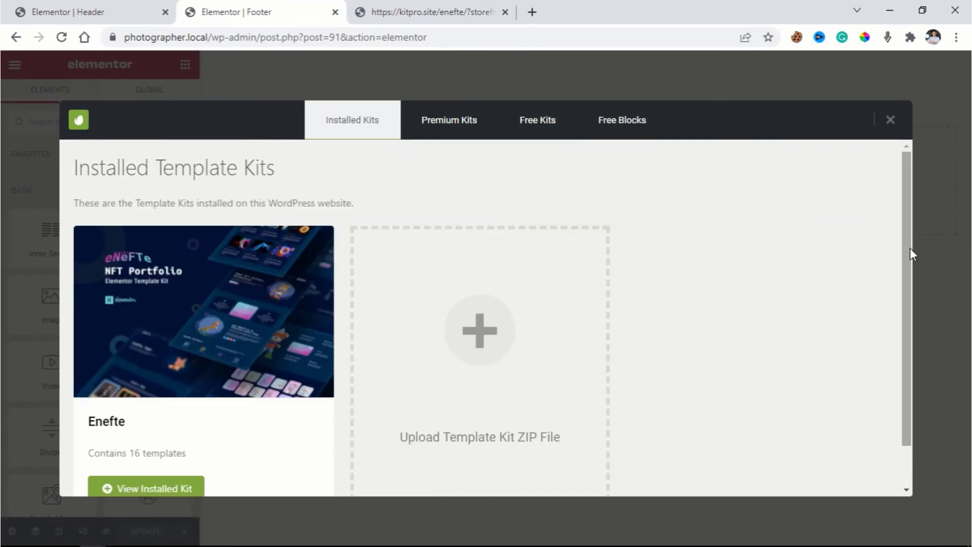
{"action": "left_click_drag", "start_coordinate": [910, 249], "coordinate": [901, 275]}
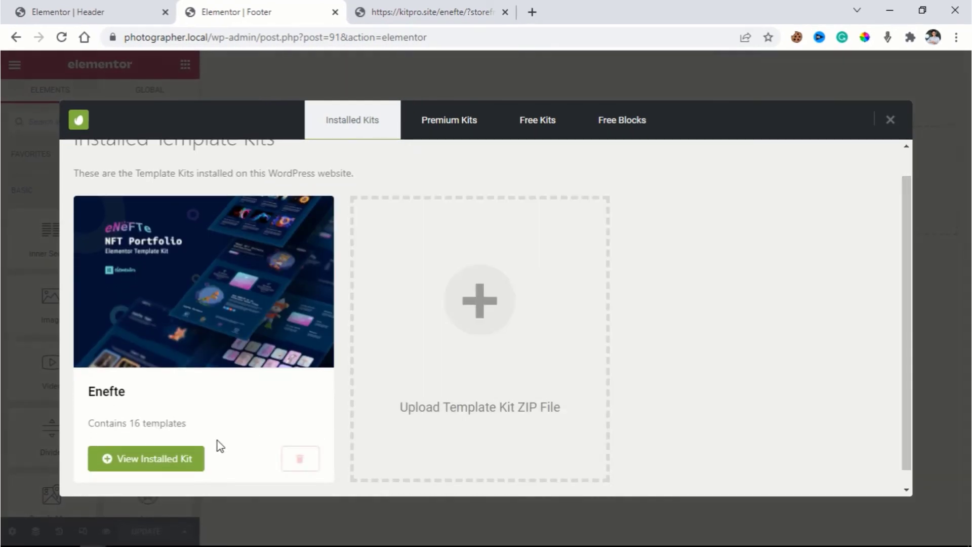
{"action": "left_click", "coordinate": [156, 458]}
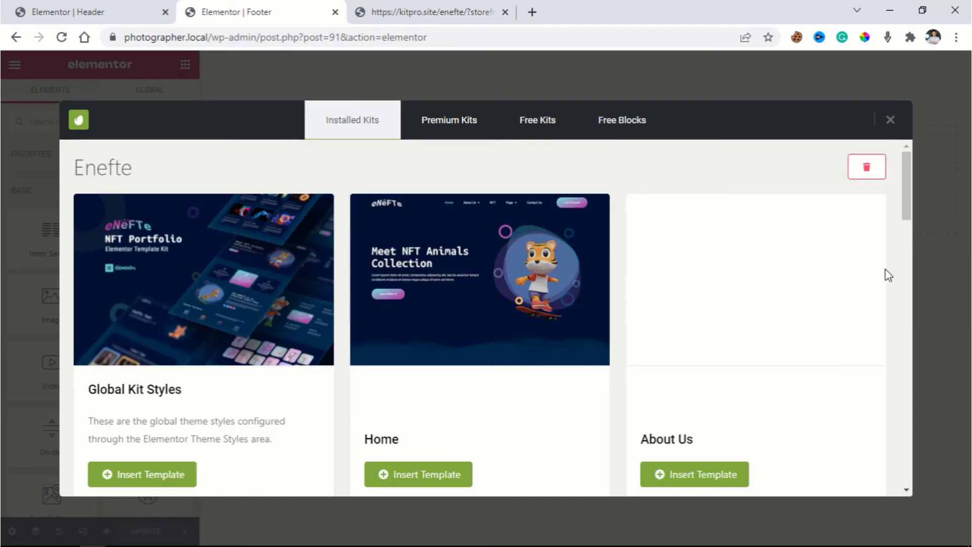
{"action": "left_click_drag", "start_coordinate": [911, 205], "coordinate": [870, 425]}
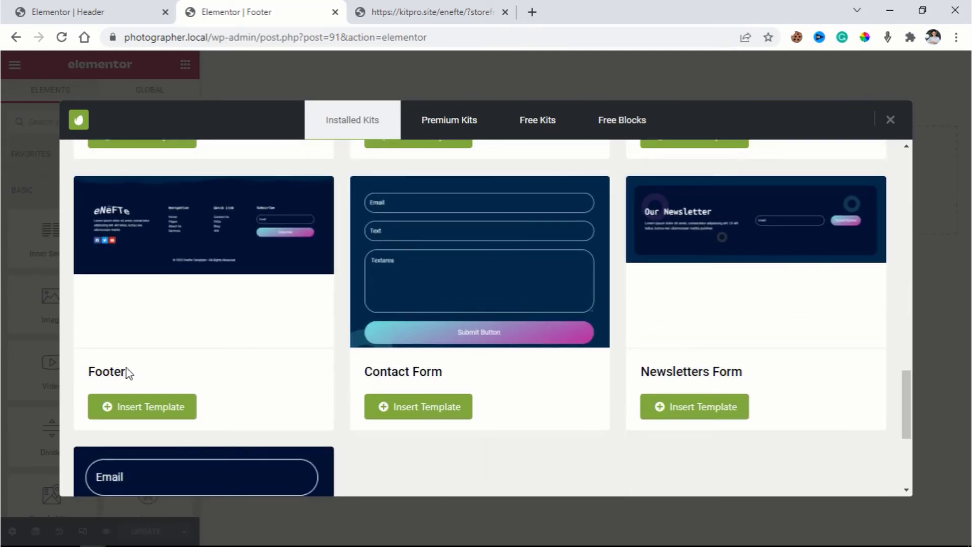
{"action": "left_click_drag", "start_coordinate": [112, 368], "coordinate": [65, 370]}
{"action": "left_click", "coordinate": [164, 378]}
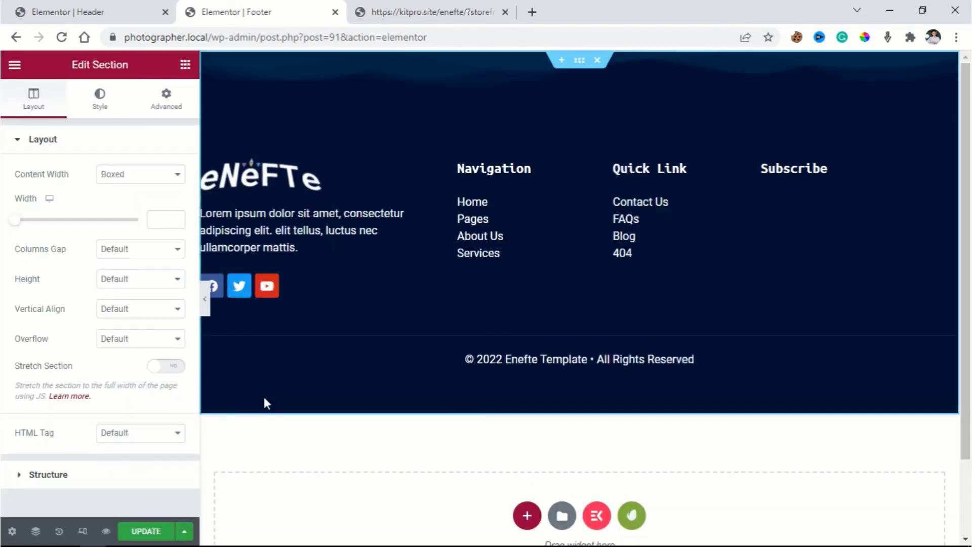
- Preview the footer template in a new tab, then return to the Dashboard
{"action": "left_click", "coordinate": [856, 247]}
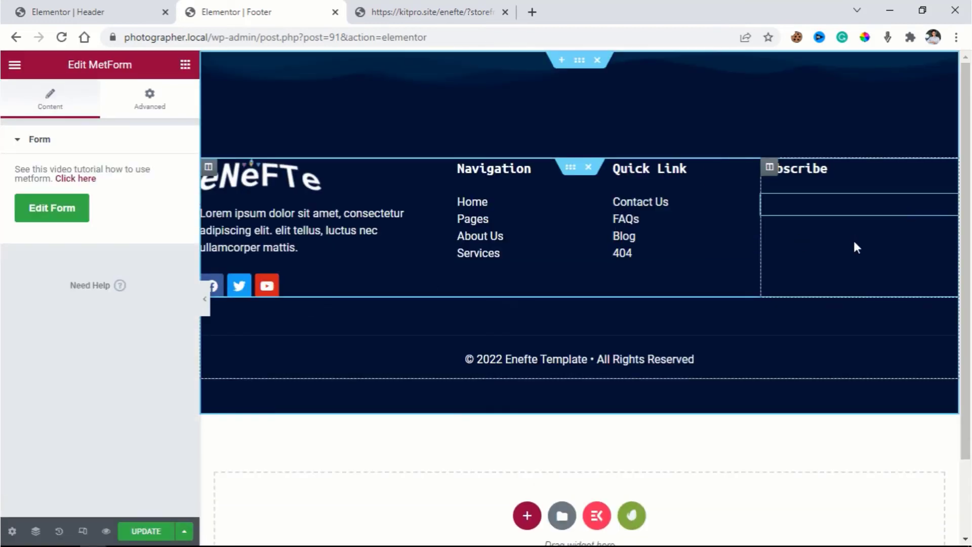
{"action": "left_click", "coordinate": [185, 65]}
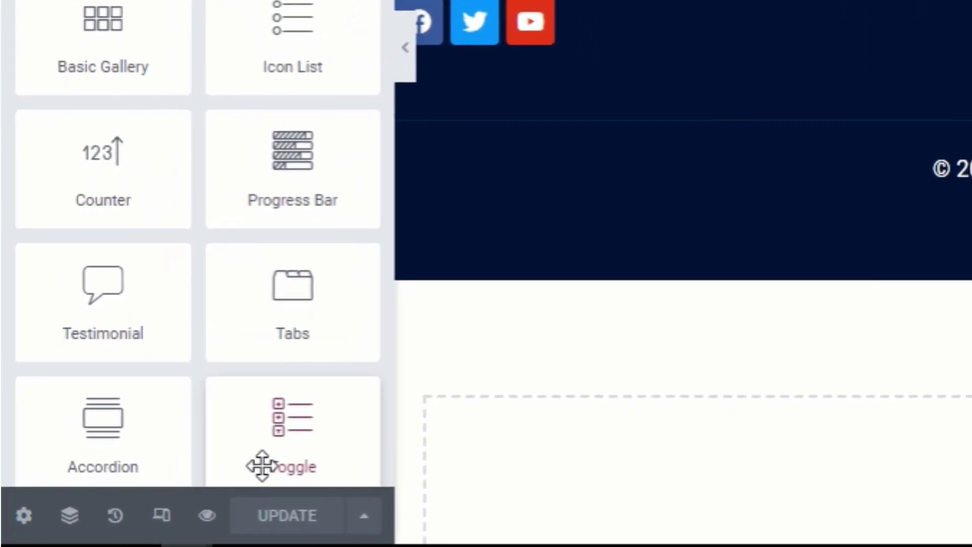
{"action": "left_click", "coordinate": [211, 519]}
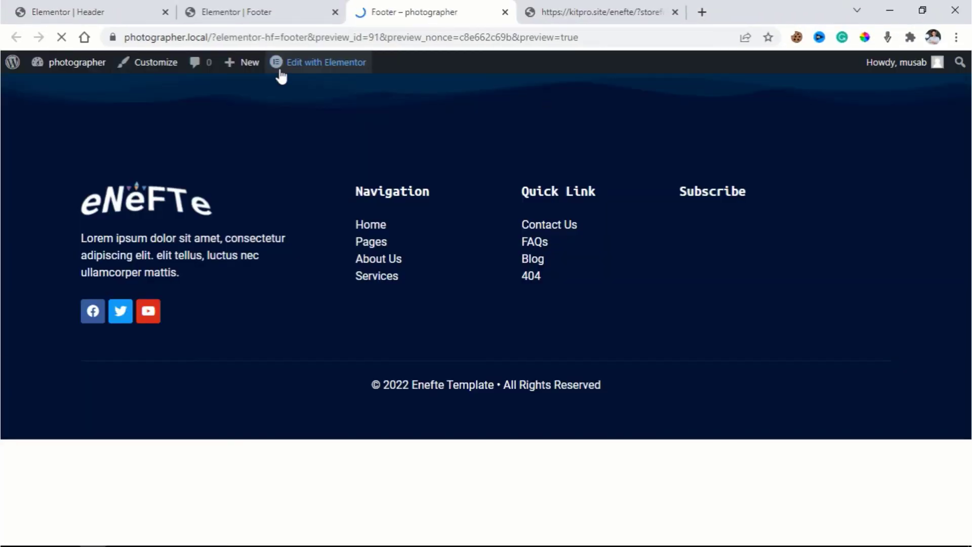
{"action": "left_click", "coordinate": [81, 65]}
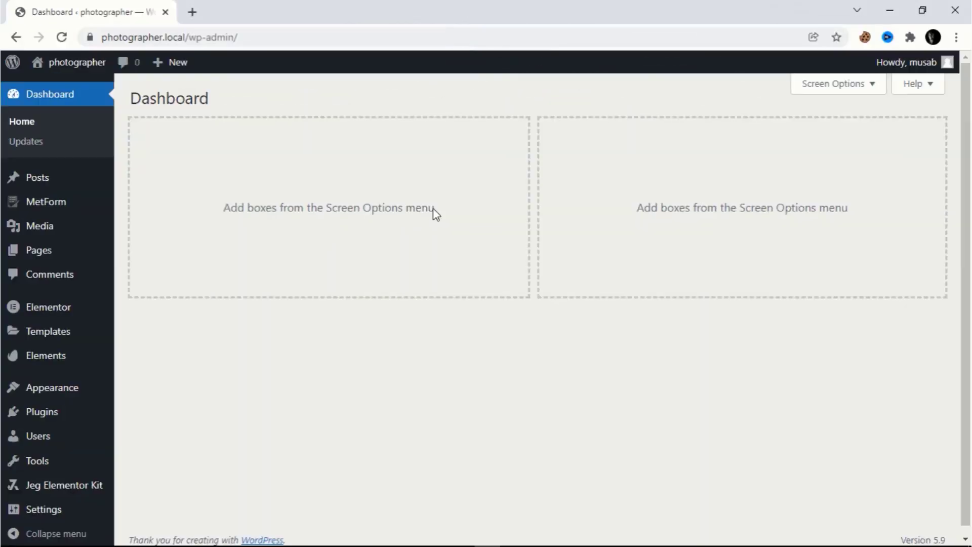
- Open Home — Front Page from All Pages and launch it in Elementor
{"action": "mouse_move", "coordinate": [39, 250]}
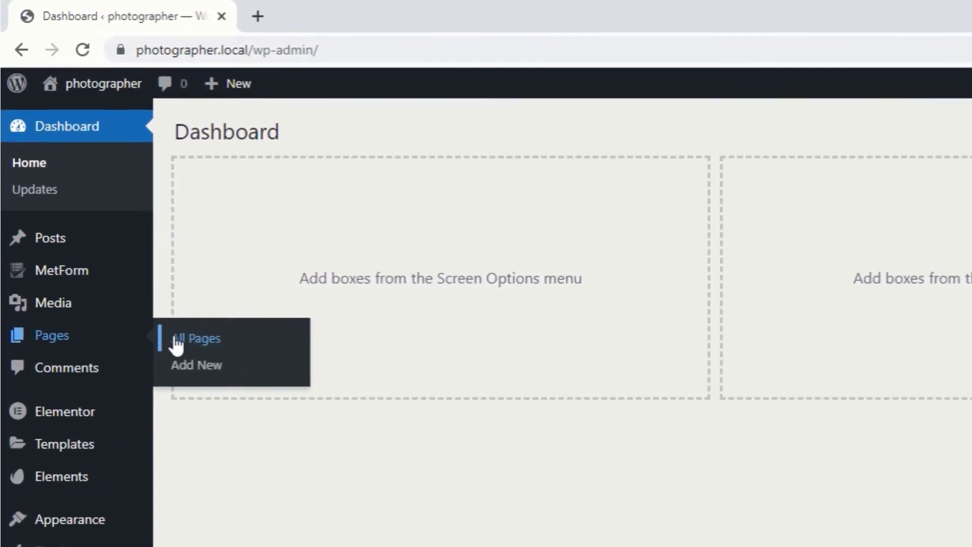
{"action": "left_click", "coordinate": [133, 254]}
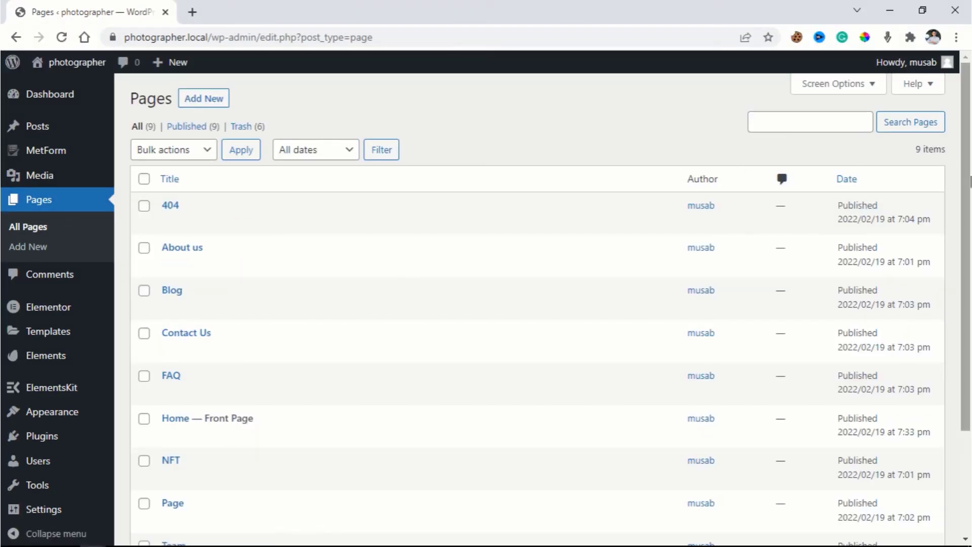
{"action": "scroll", "coordinate": [952, 253], "scroll_direction": "down", "scroll_amount": 3}
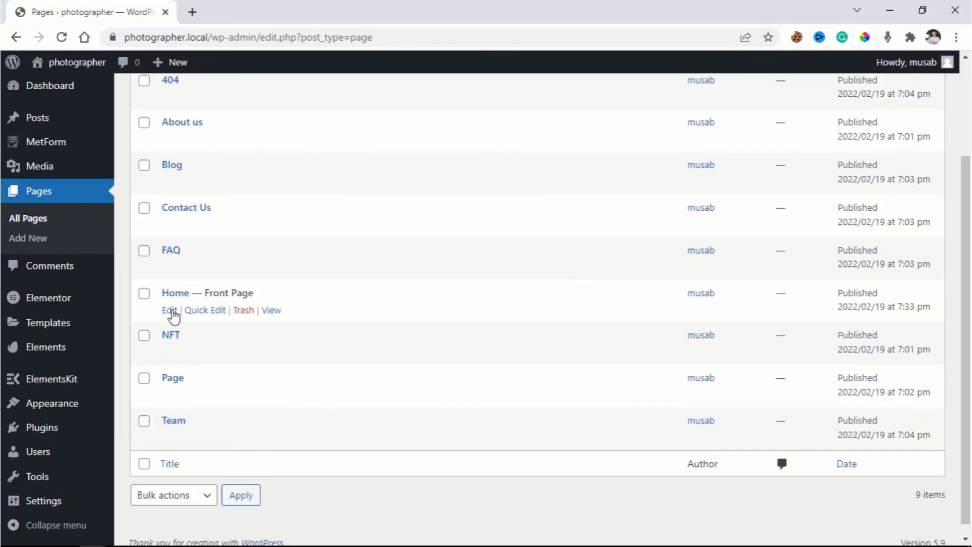
{"action": "left_click", "coordinate": [171, 310]}
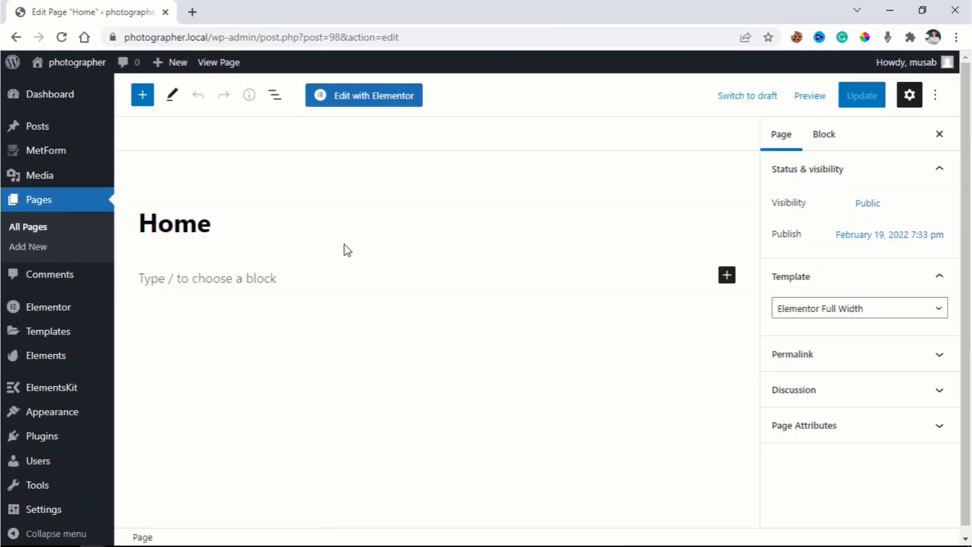
{"action": "left_click", "coordinate": [346, 106]}
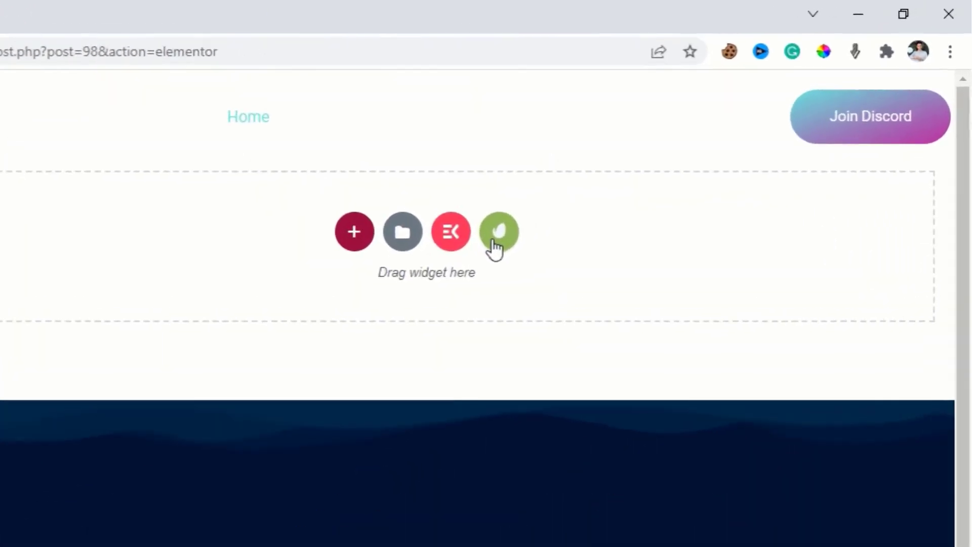
- Insert the Home template from the installed Enefte kit in Envato Elements into the page
{"action": "left_click", "coordinate": [420, 278]}
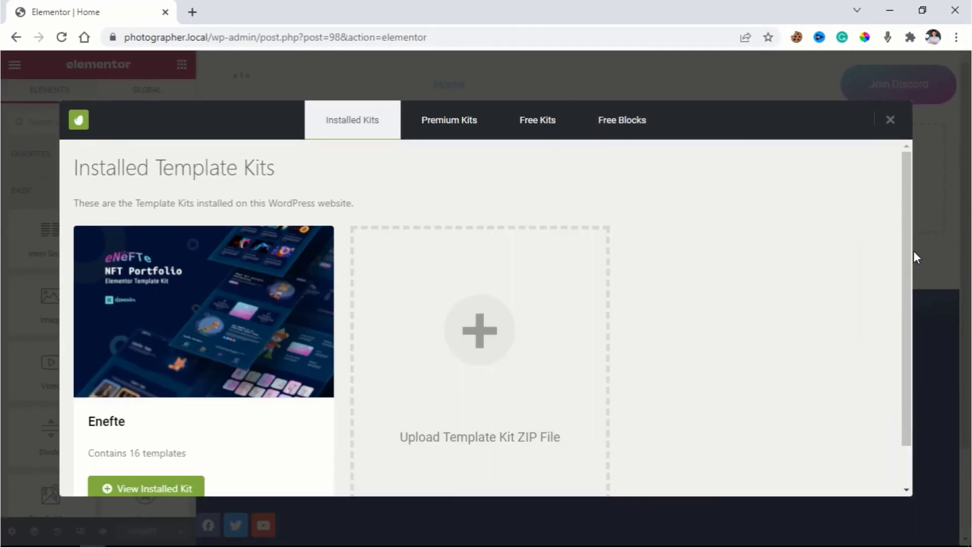
{"action": "left_click_drag", "start_coordinate": [908, 251], "coordinate": [897, 336]}
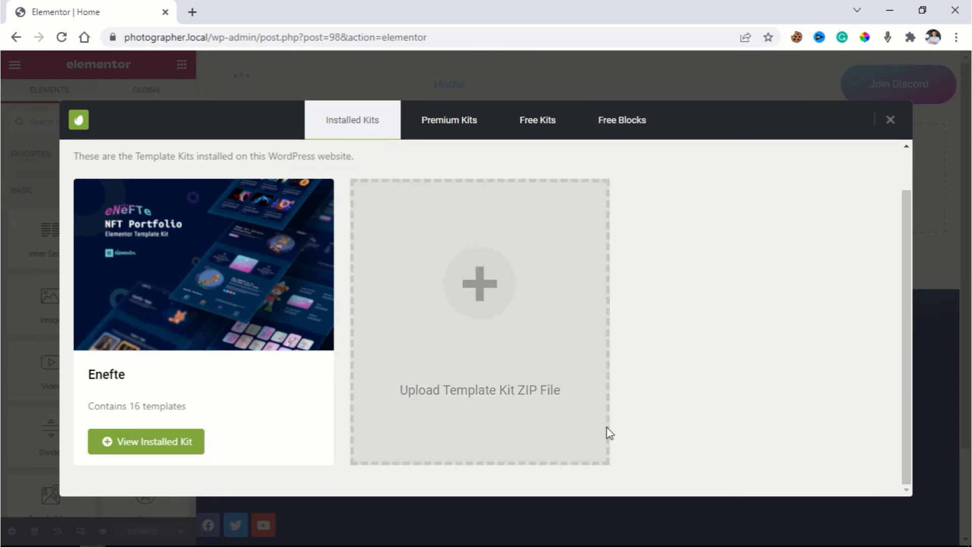
{"action": "left_click", "coordinate": [150, 448]}
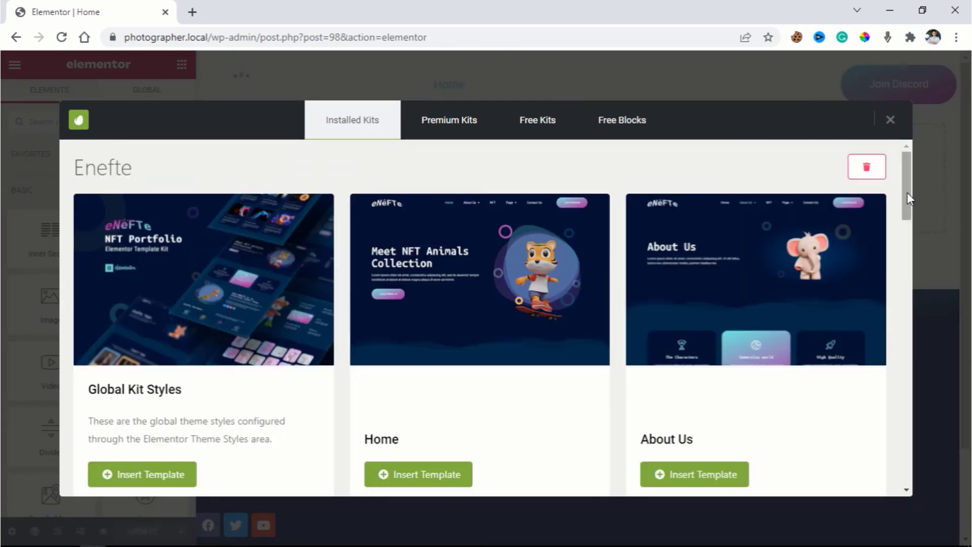
{"action": "left_click_drag", "start_coordinate": [906, 188], "coordinate": [907, 215]}
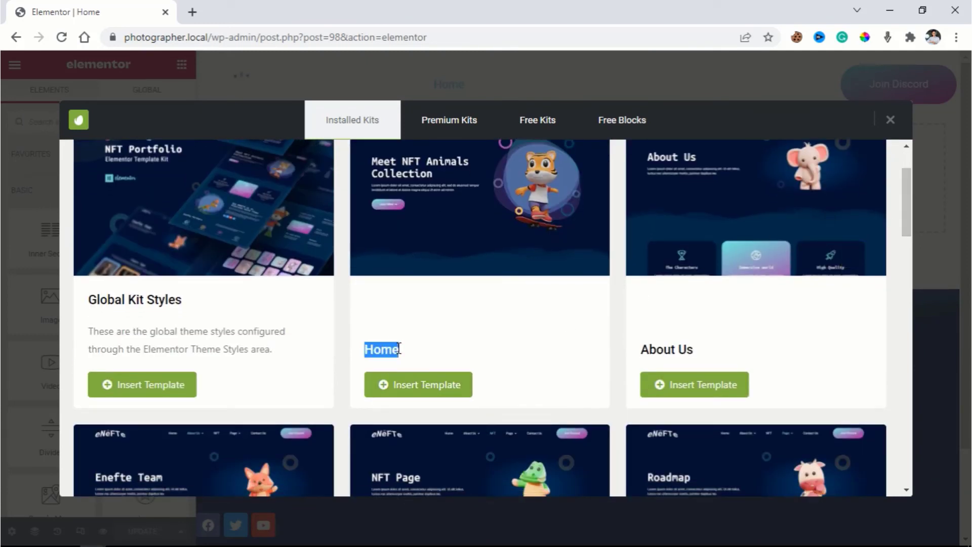
{"action": "left_click", "coordinate": [426, 386]}
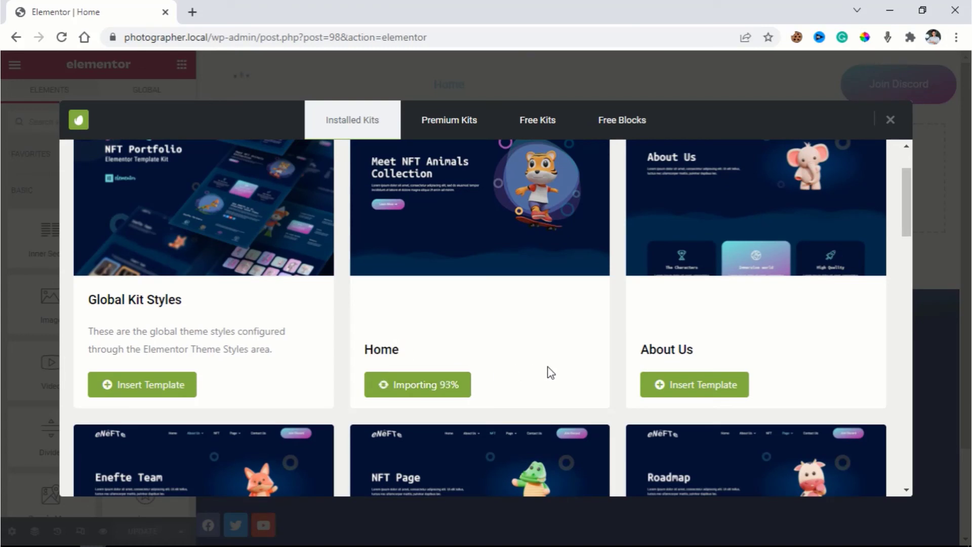
{"action": "key", "text": "ctrl+plus"}
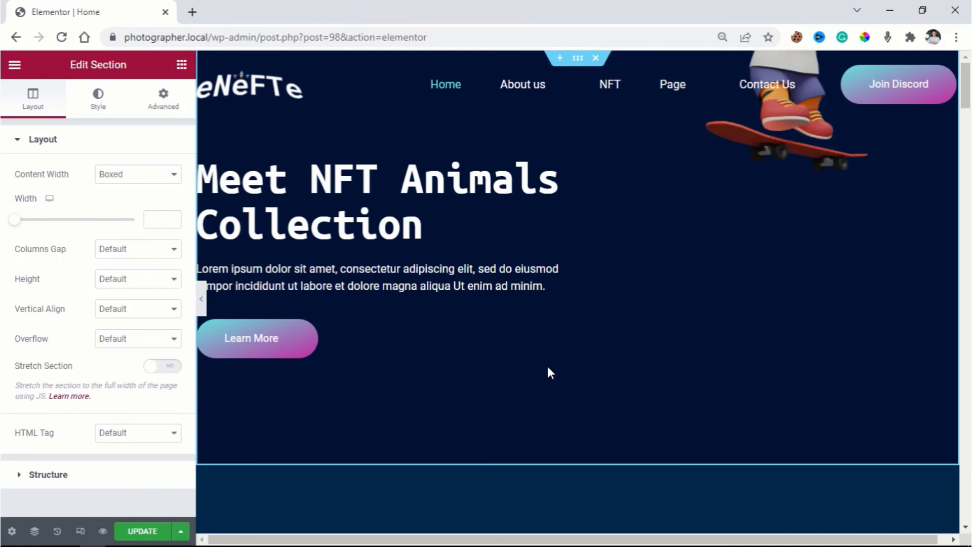
- Replace 'Meet' with 'Best' in the hero heading's title
{"action": "key", "text": "ctrl+minus"}
{"action": "key", "text": "ctrl+minus"}
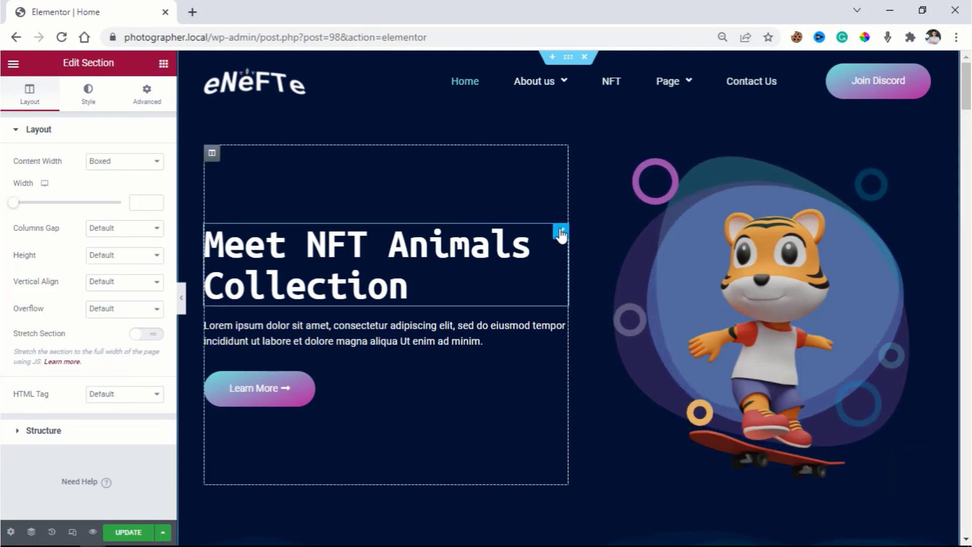
{"action": "left_click", "coordinate": [560, 232]}
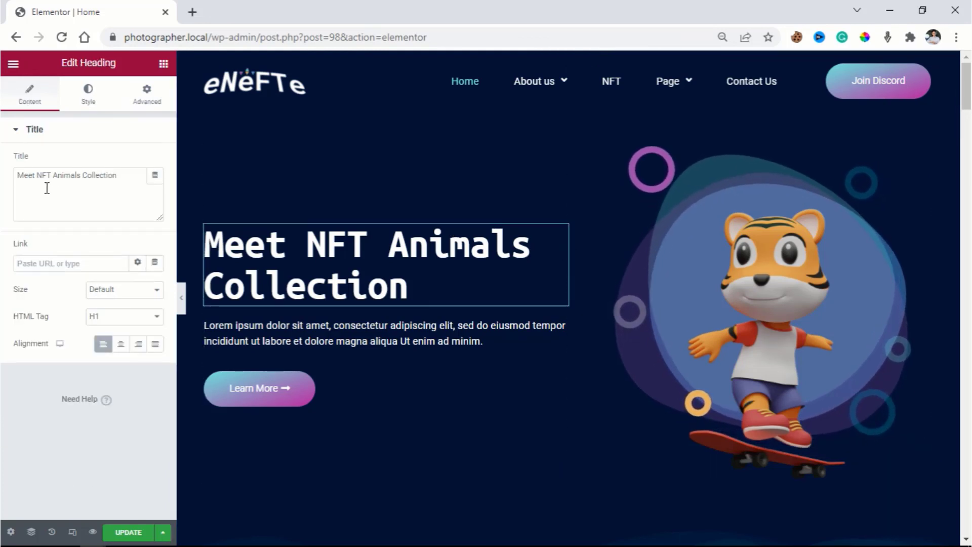
{"action": "left_click_drag", "start_coordinate": [37, 176], "coordinate": [8, 180]}
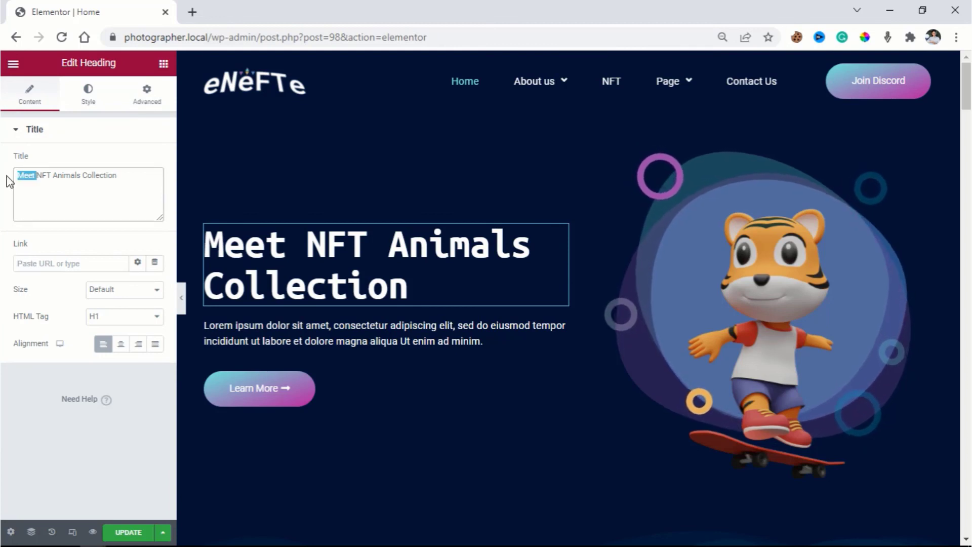
{"action": "type", "text": "Best"}
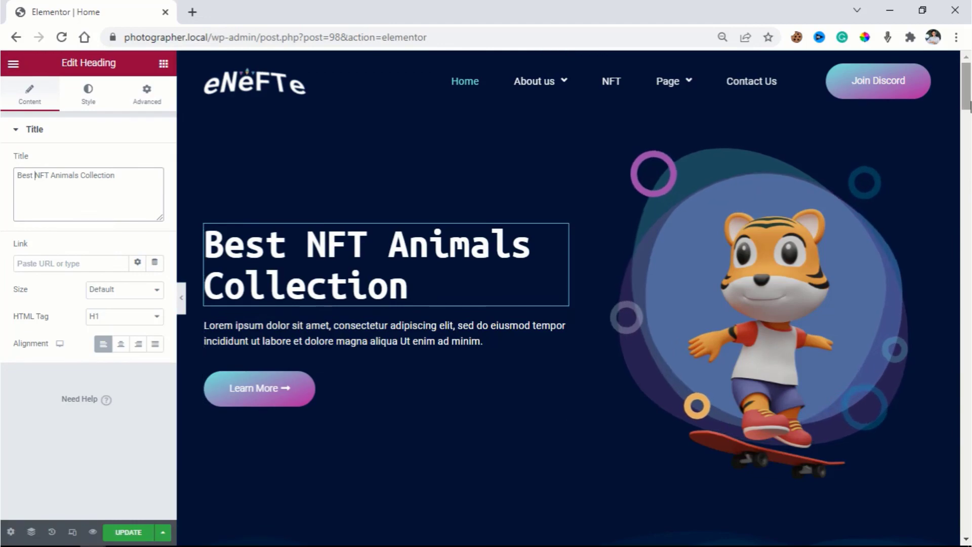
{"action": "left_click_drag", "start_coordinate": [965, 81], "coordinate": [227, 86]}
- Swap Grayson's team photo for the woman-silhouette image from the Media Library
{"action": "left_click", "coordinate": [426, 133]}
{"action": "left_click", "coordinate": [65, 202]}
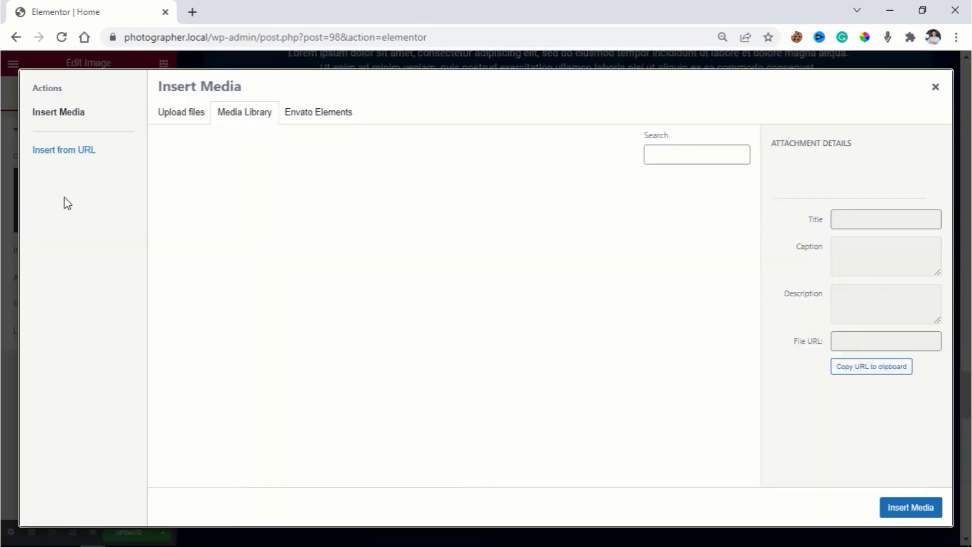
{"action": "left_click", "coordinate": [458, 223]}
{"action": "scroll", "coordinate": [763, 238], "scroll_direction": "down", "scroll_amount": 3}
{"action": "left_click", "coordinate": [910, 507]}
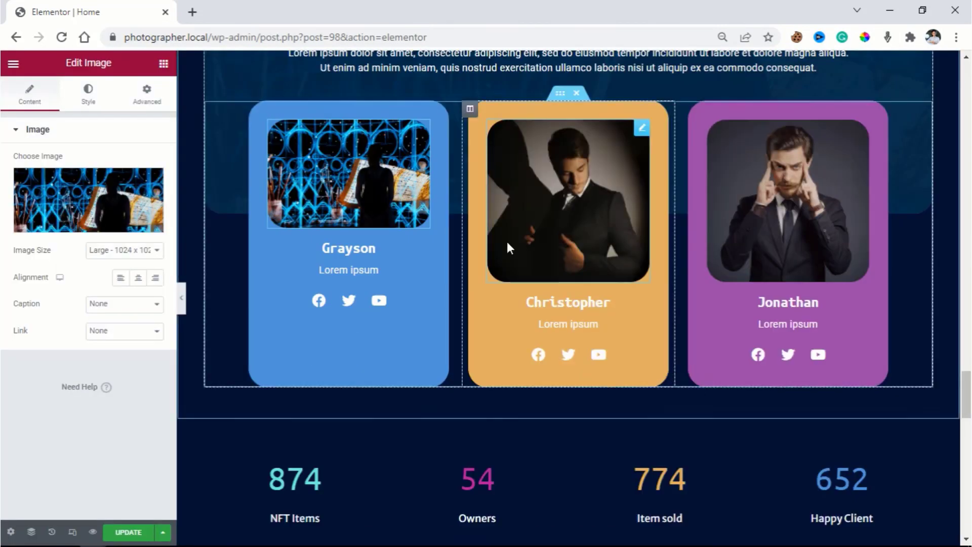
- Rename the Latest News heading to 'Recent Posts'
{"action": "scroll", "coordinate": [475, 232], "scroll_direction": "down", "scroll_amount": 3}
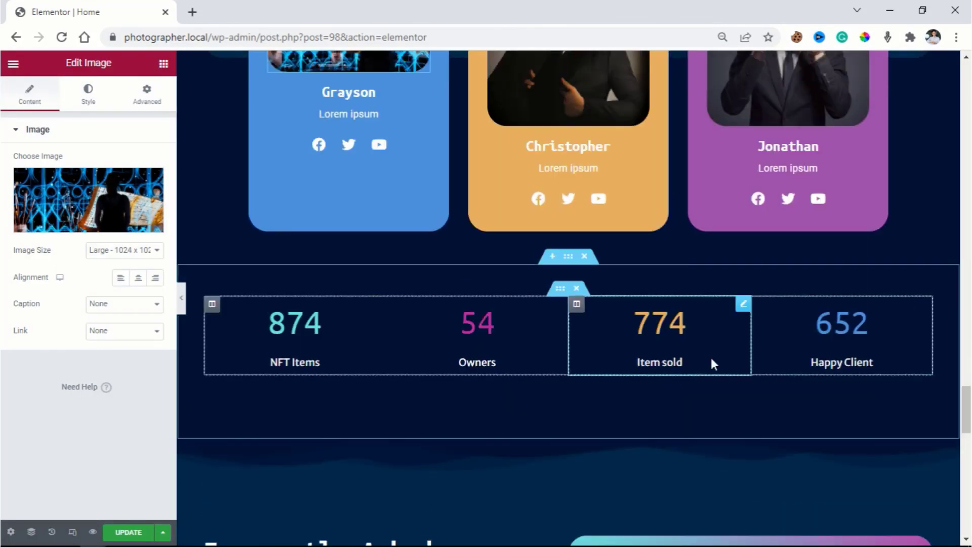
{"action": "left_click", "coordinate": [314, 349]}
{"action": "scroll", "coordinate": [667, 311], "scroll_direction": "down", "scroll_amount": 10}
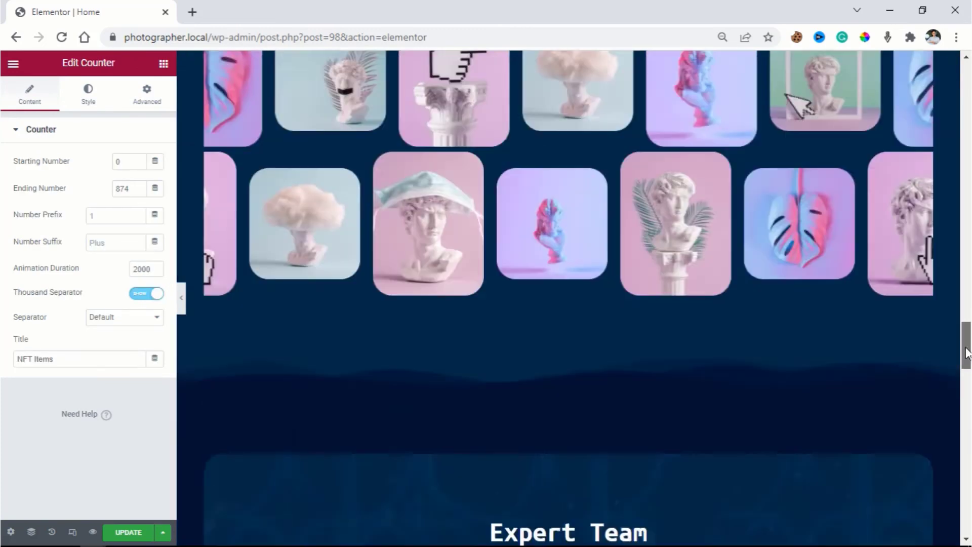
{"action": "left_click", "coordinate": [666, 312]}
{"action": "left_click_drag", "start_coordinate": [60, 175], "coordinate": [4, 175]}
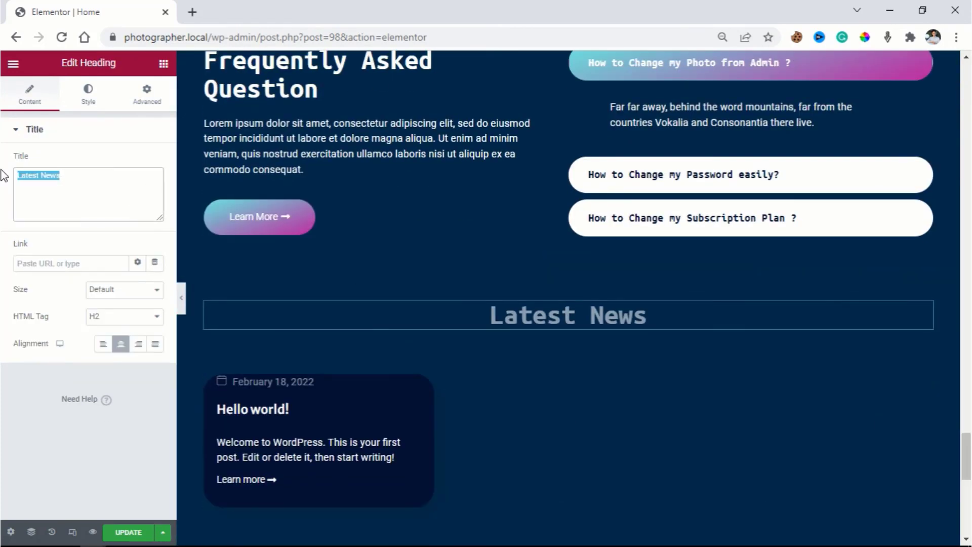
{"action": "type", "text": "Recent Posts"}
- Set the heading's typography font family to Merriweather Sans
{"action": "left_click", "coordinate": [88, 94]}
{"action": "left_click", "coordinate": [155, 188]}
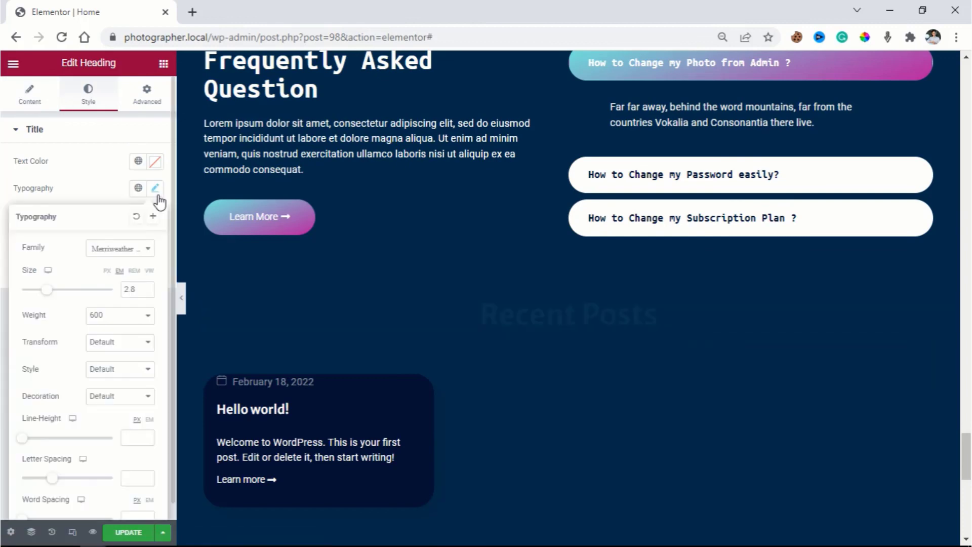
{"action": "left_click", "coordinate": [129, 253]}
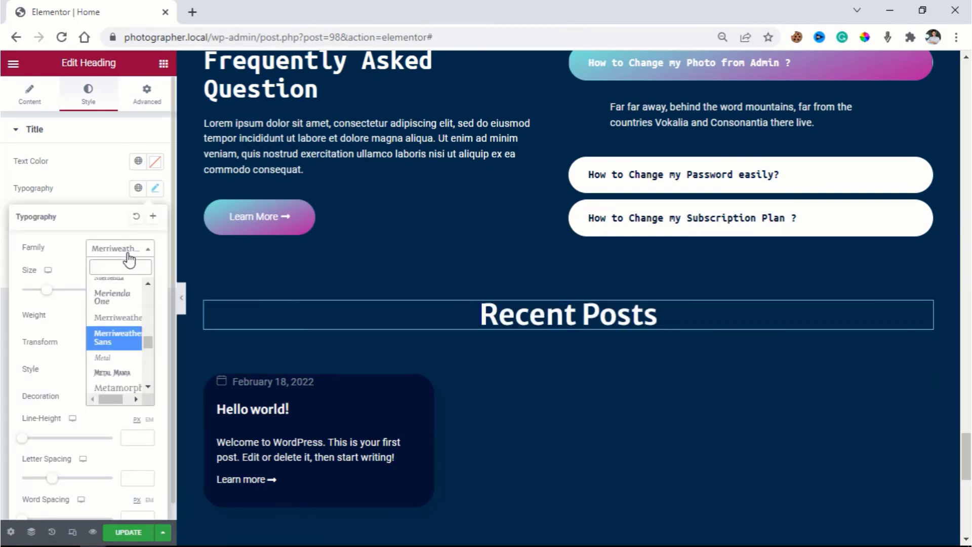
{"action": "left_click", "coordinate": [256, 355]}
{"action": "scroll", "coordinate": [259, 375], "scroll_direction": "up", "scroll_amount": 15}
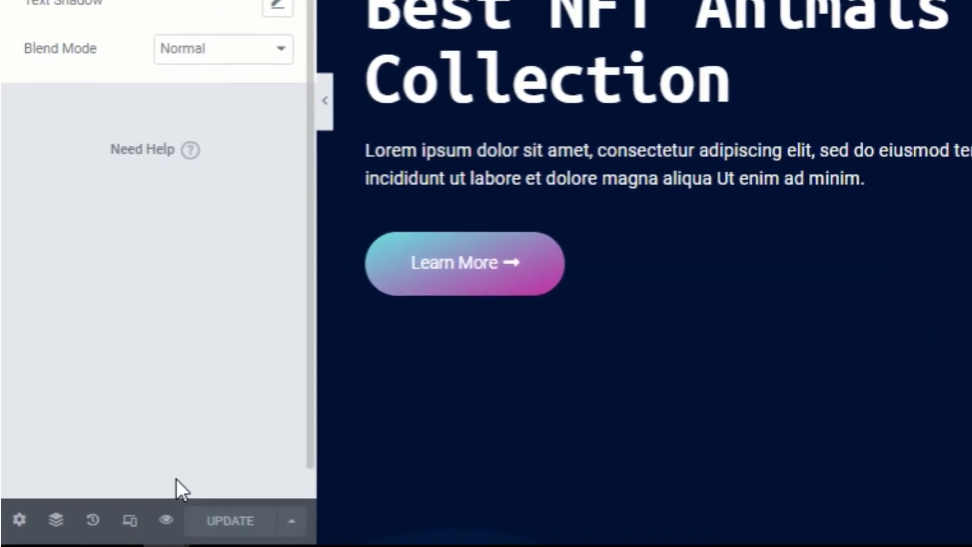
- Preview the edited Home page in a new tab and scroll down through its sections
{"action": "left_click", "coordinate": [93, 531]}
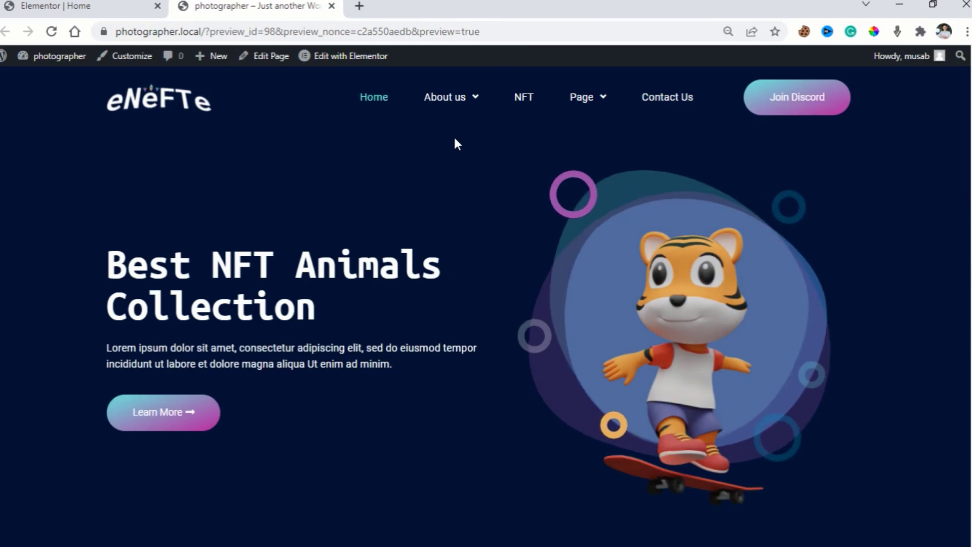
{"action": "scroll", "coordinate": [486, 304], "scroll_direction": "down", "scroll_amount": 15}
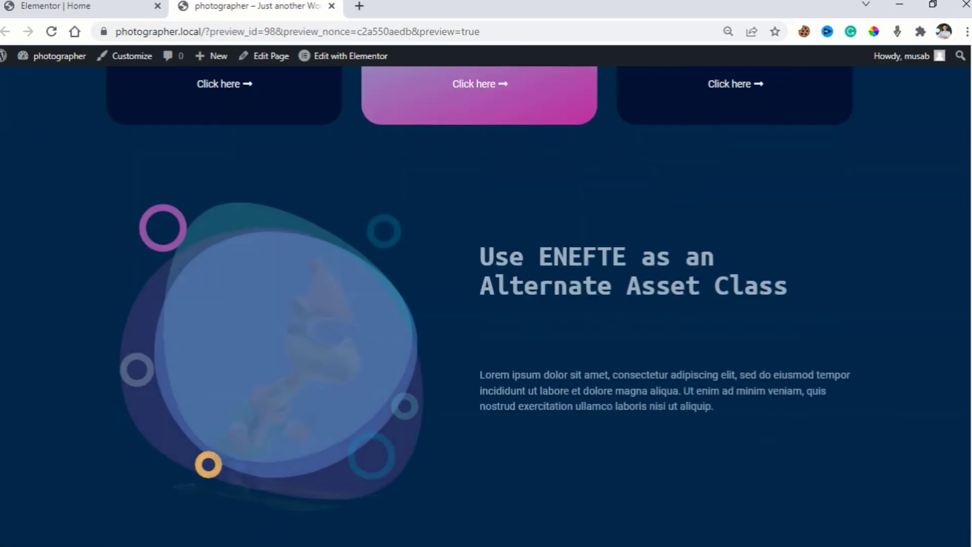
{"action": "scroll", "coordinate": [967, 259], "scroll_direction": "down", "scroll_amount": 12}
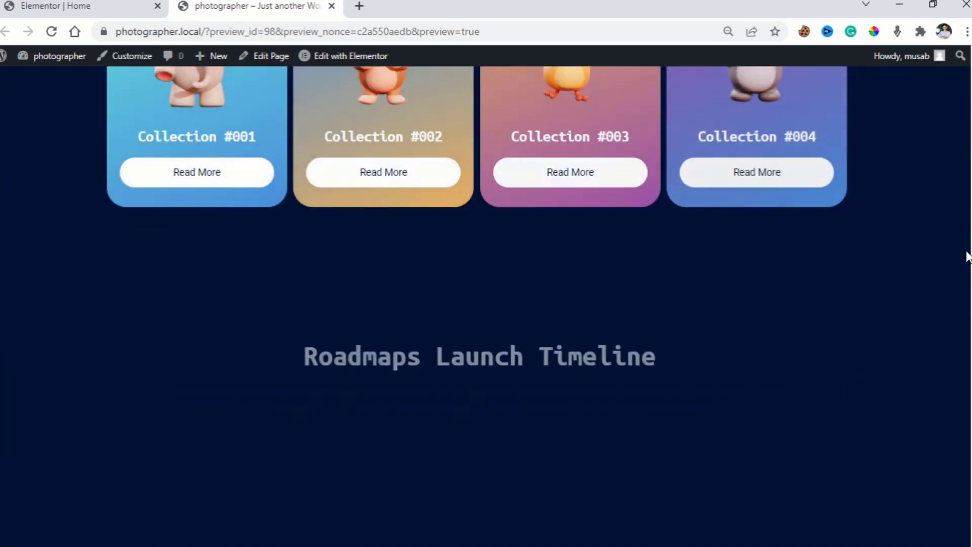
{"action": "scroll", "coordinate": [967, 259], "scroll_direction": "down", "scroll_amount": 12}
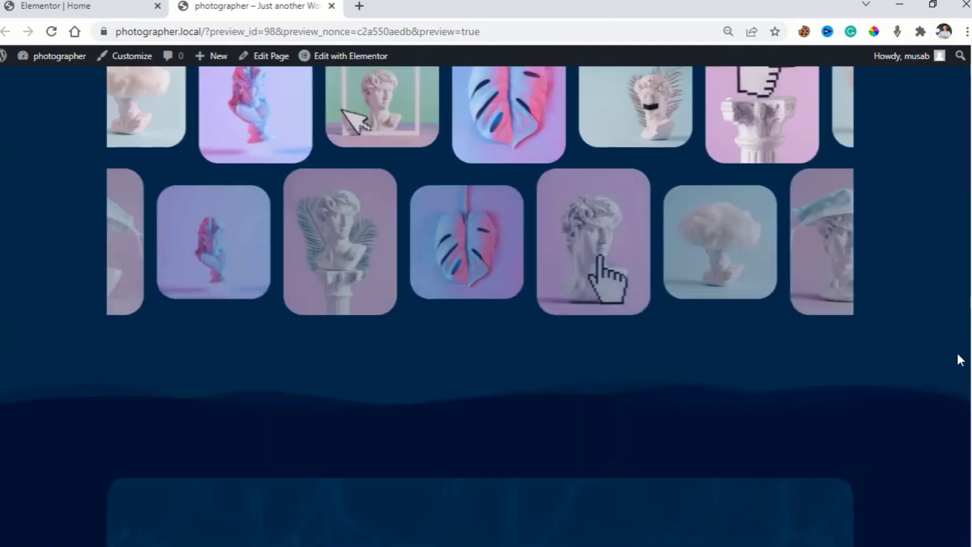